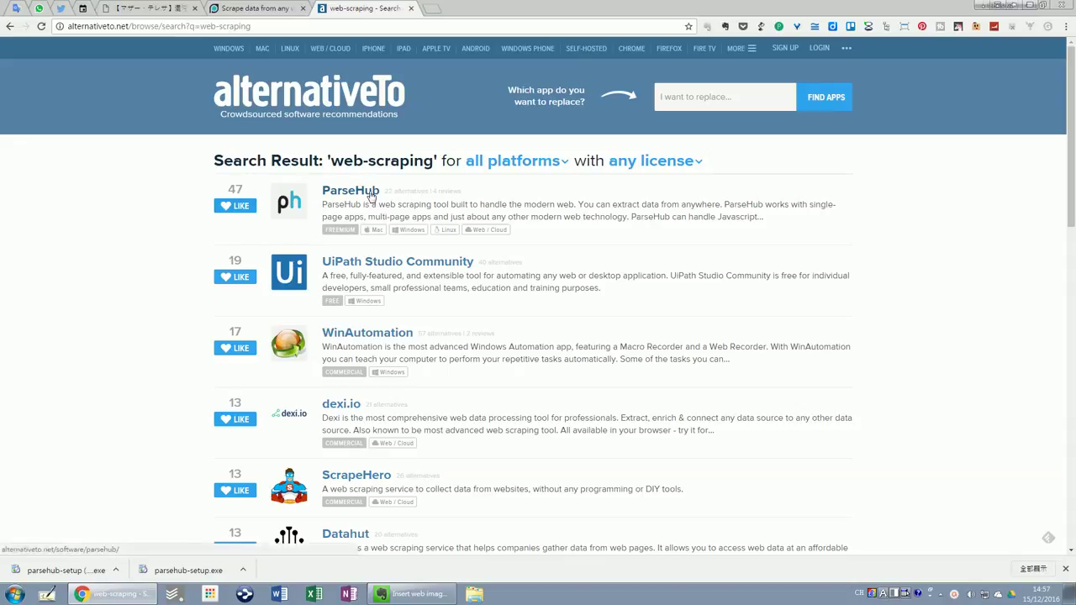
# Switch to the open ParseHub 'Scrape data from any website' tab in Chrome
pyautogui.click(246, 10)
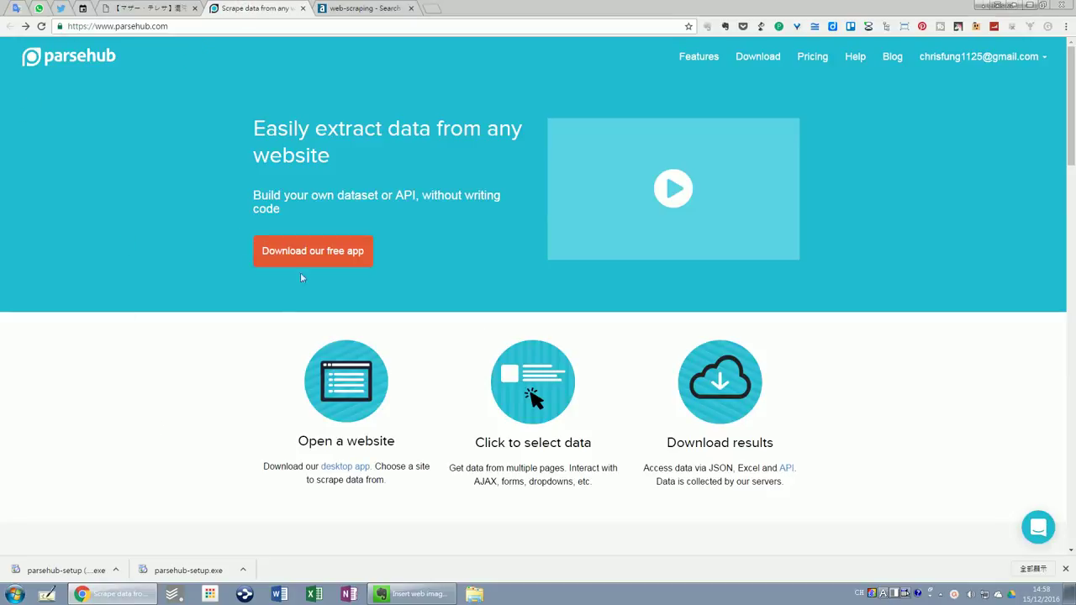
# Browse the parsehub.com home page, then go to its Features page
pyautogui.scroll(-2, 790, 266)
pyautogui.scroll(-2, 756, 266)
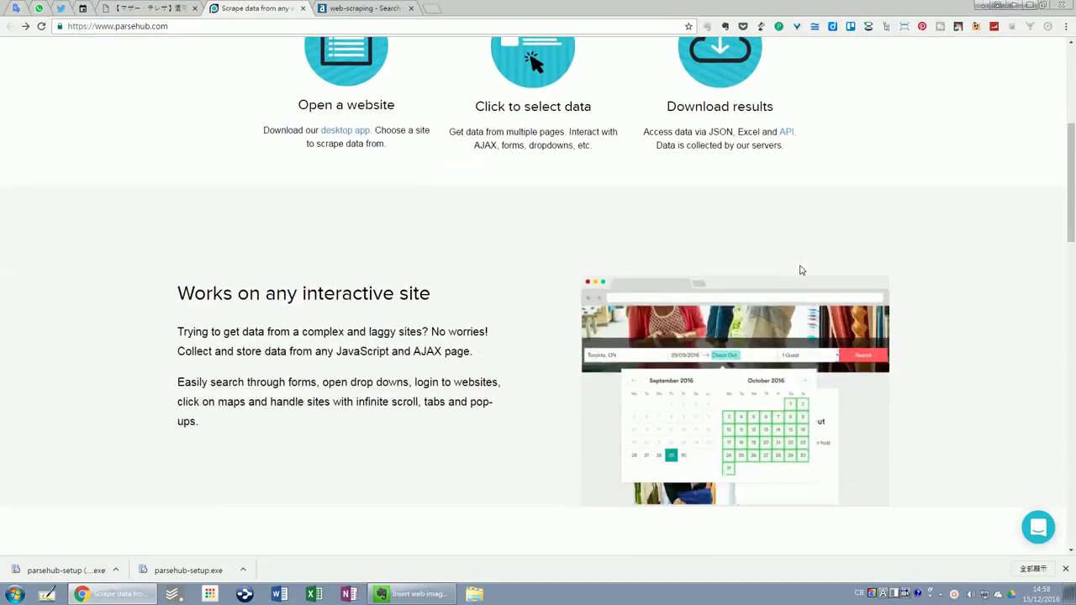
pyautogui.scroll(-4, 723, 266)
pyautogui.scroll(-2, 684, 267)
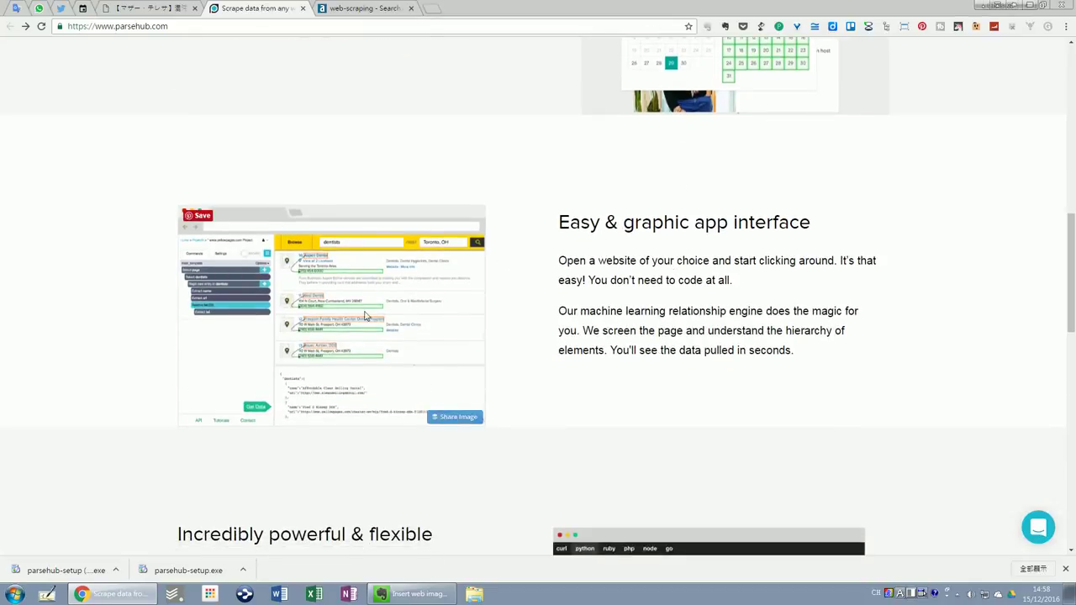
pyautogui.scroll(-4, 317, 305)
pyautogui.scroll(-4, 421, 300)
pyautogui.scroll(1, 444, 298)
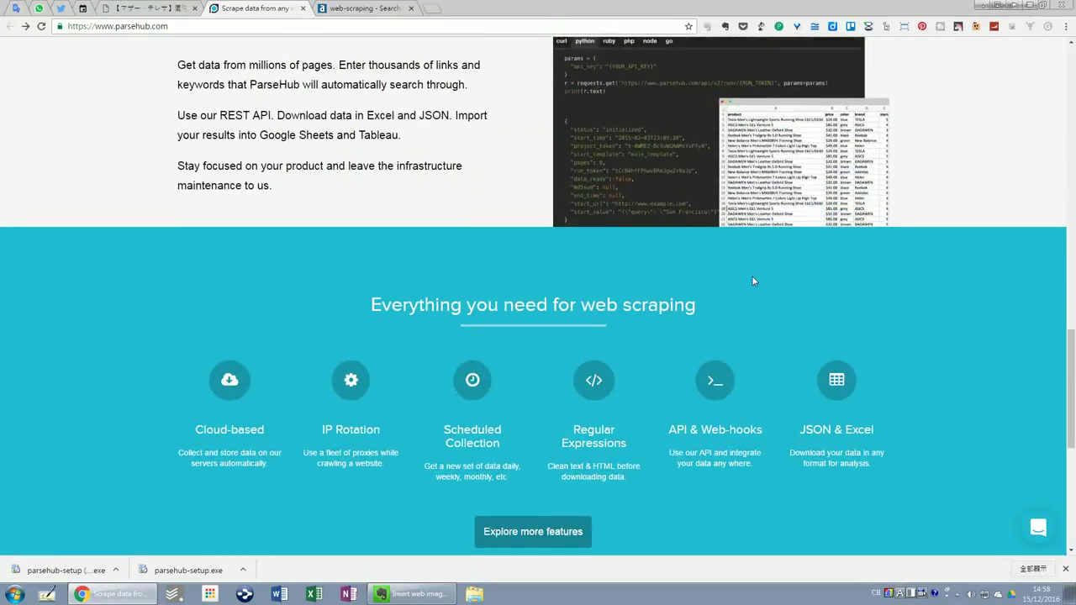
pyautogui.scroll(-5, 751, 278)
pyautogui.scroll(6, 751, 280)
pyautogui.scroll(15, 751, 276)
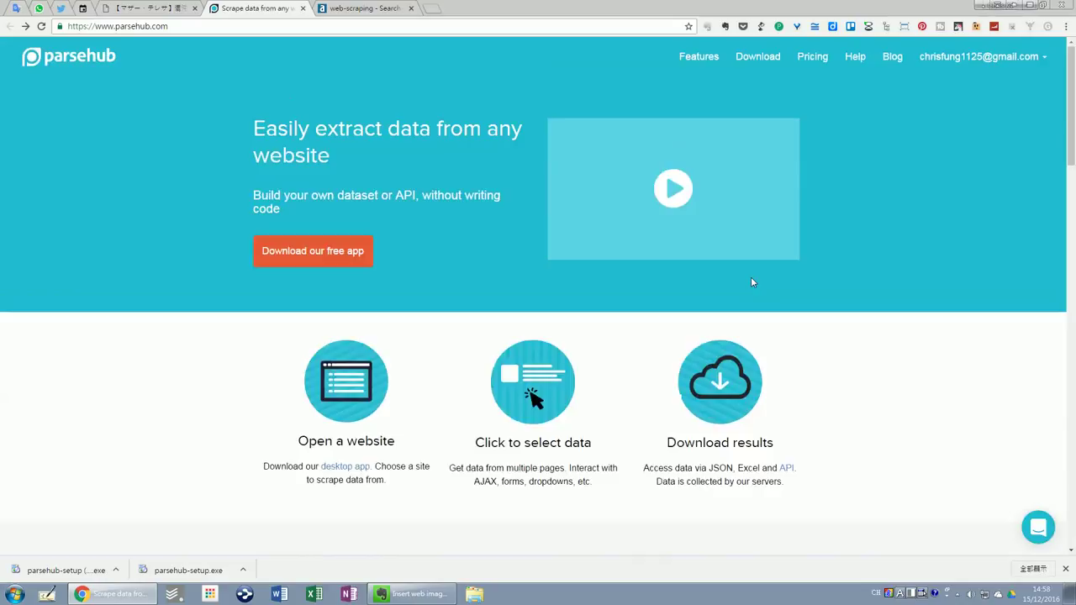
pyautogui.click(710, 59)
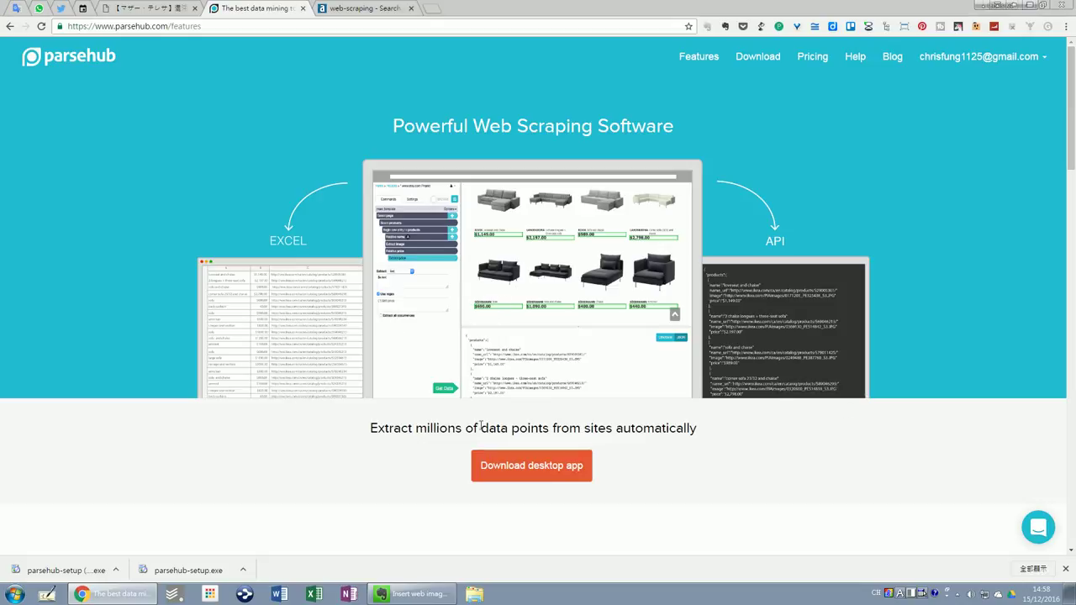
# Download the Windows installer, browse the pricing plans, then return to the GIFMAGAZINE article tab
pyautogui.click(751, 59)
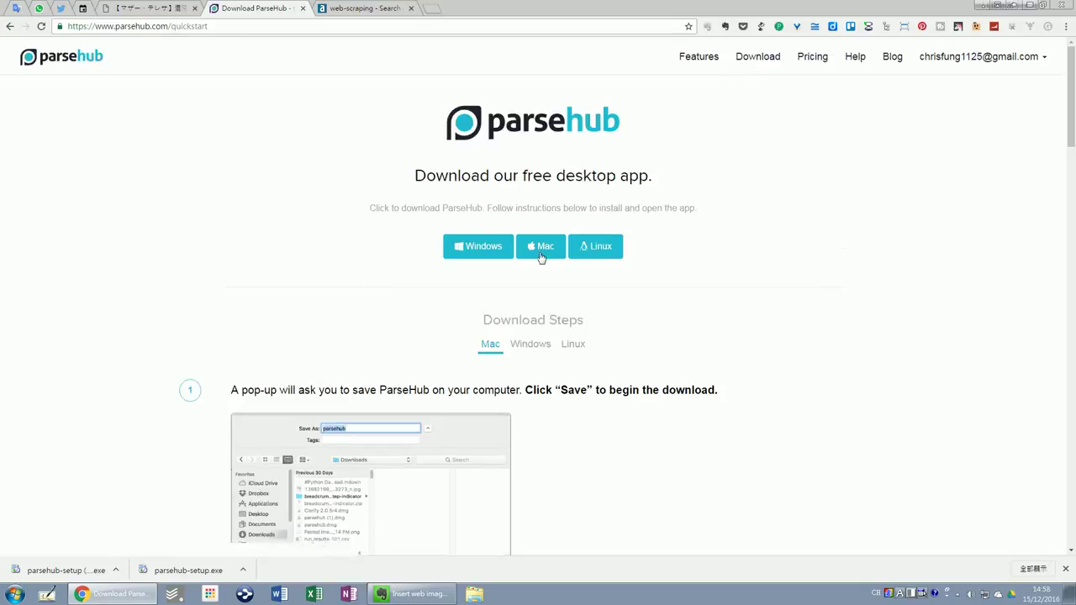
pyautogui.click(499, 252)
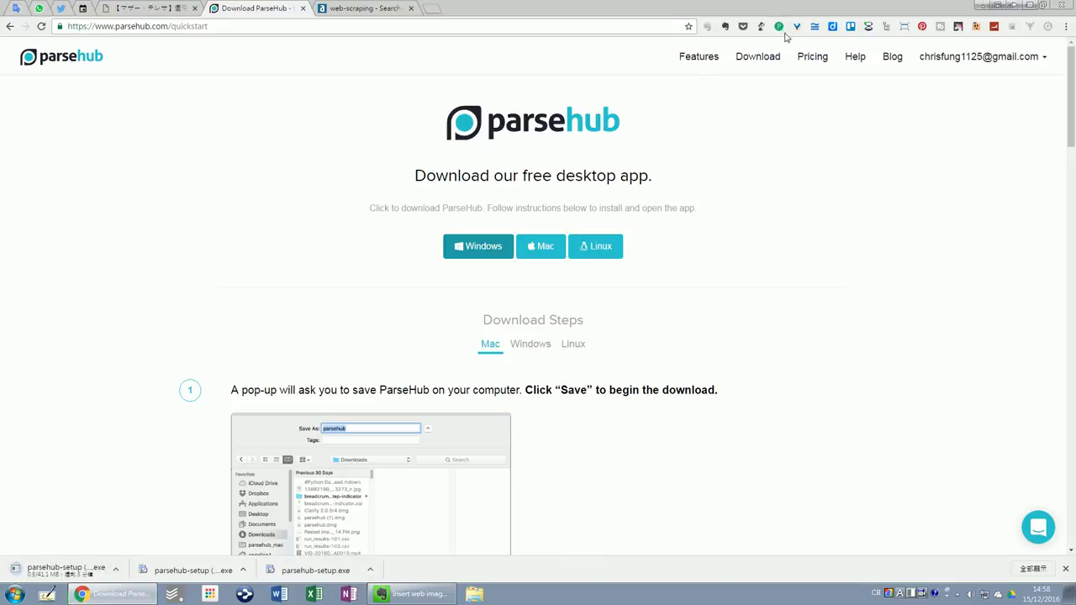
pyautogui.click(817, 55)
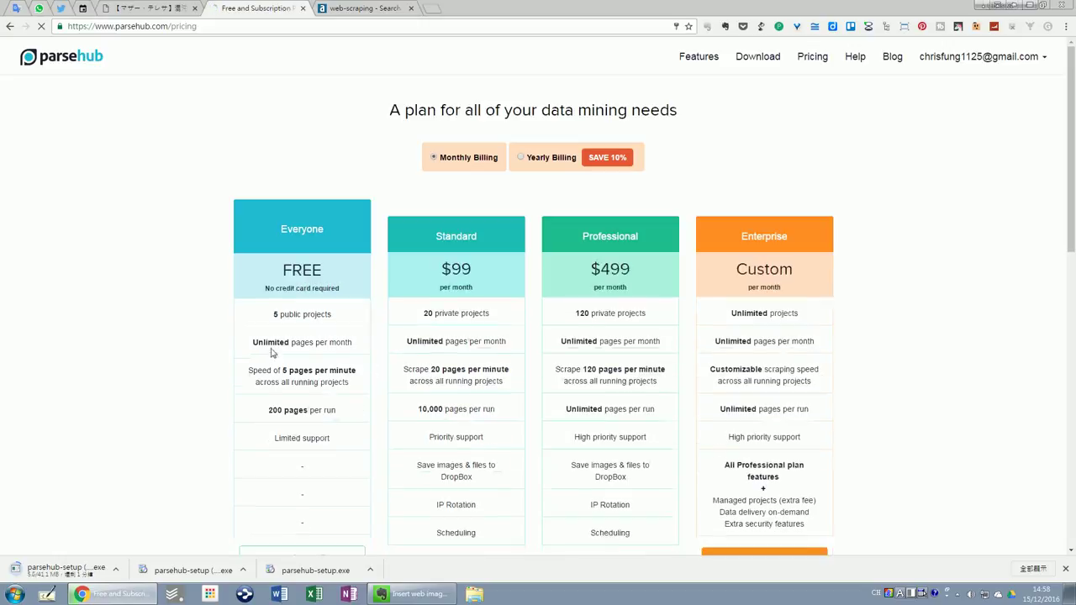
pyautogui.scroll(-2, 261, 368)
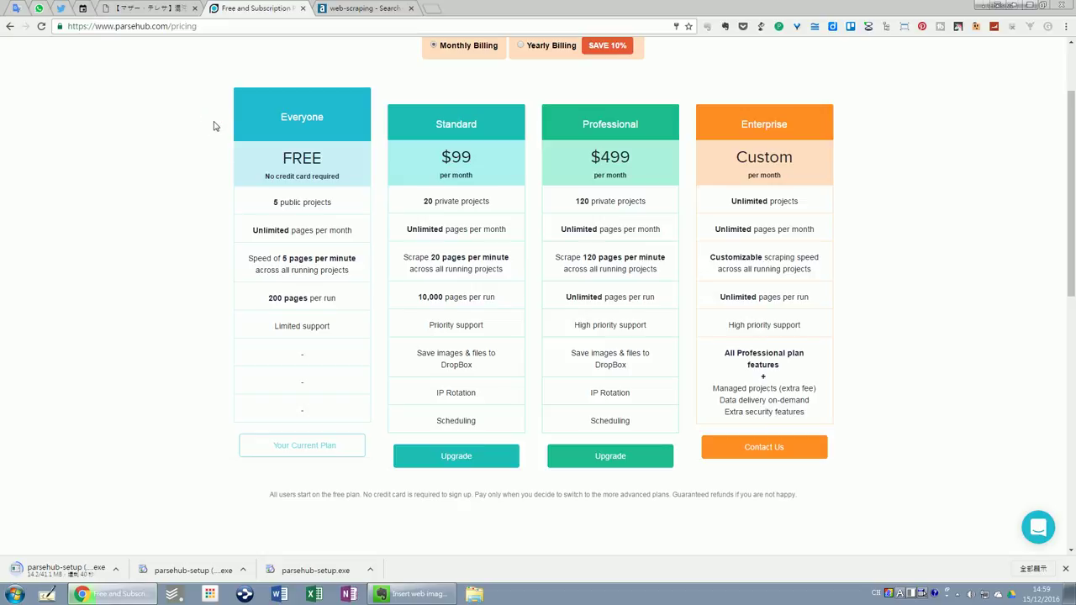
pyautogui.scroll(2, 279, 167)
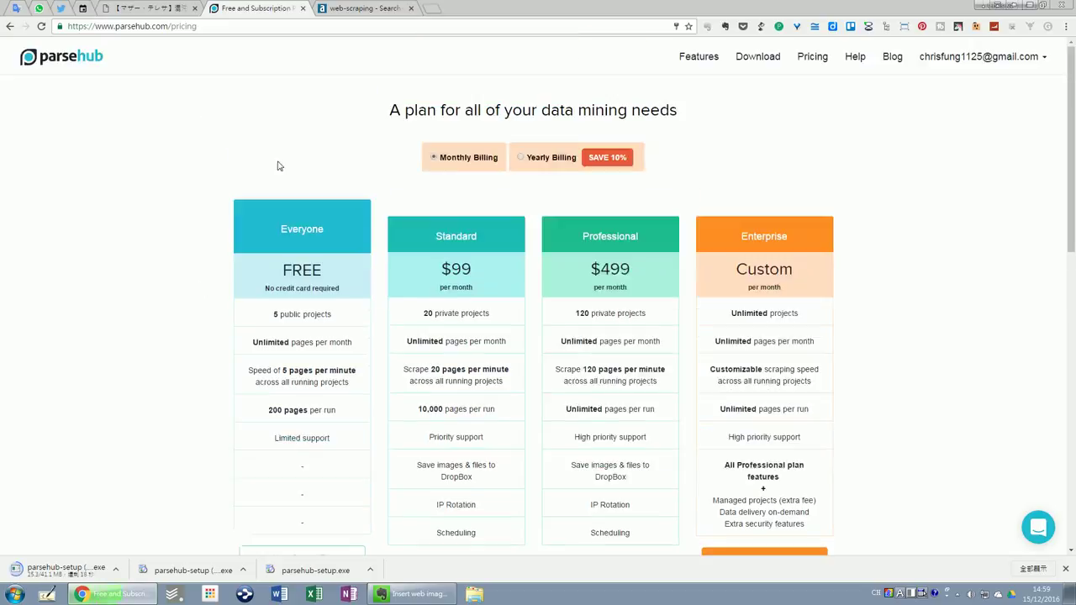
pyautogui.click(151, 8)
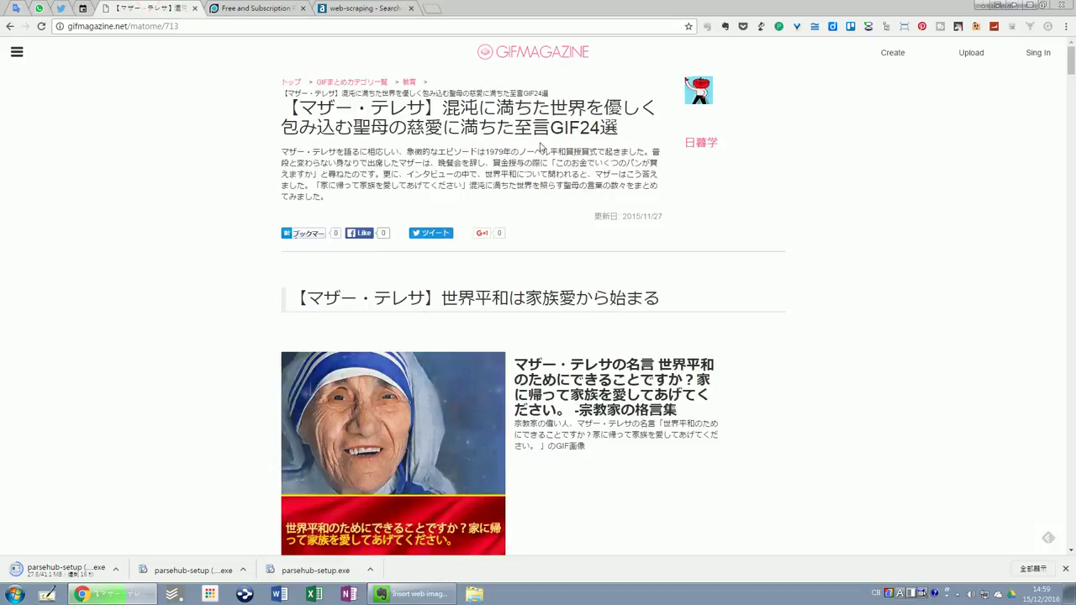
pyautogui.scroll(-3, 488, 212)
pyautogui.scroll(-9, 489, 212)
pyautogui.scroll(-10, 488, 211)
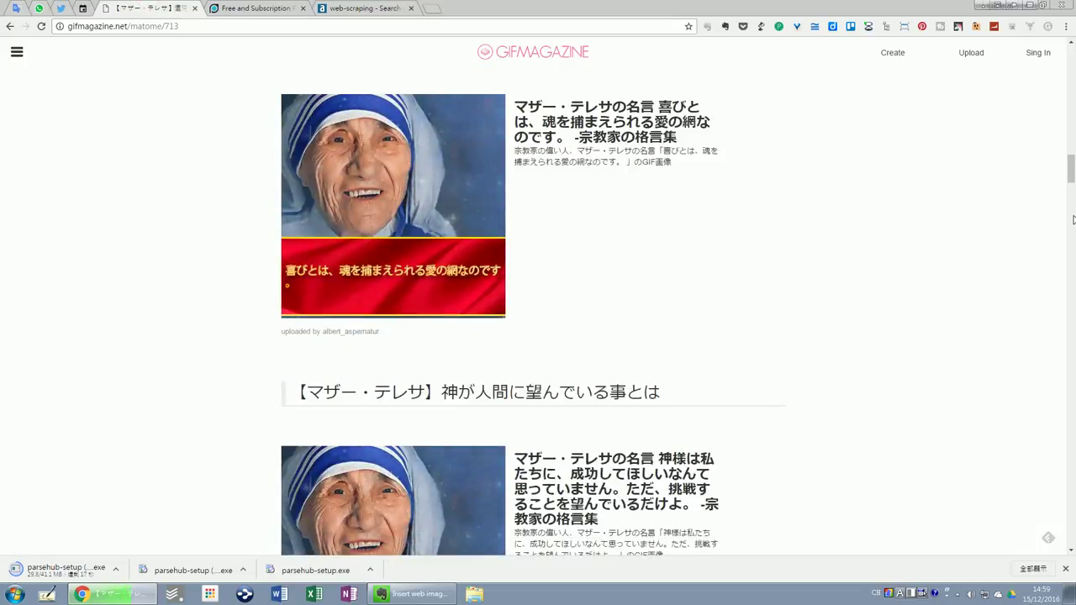
pyautogui.scroll(-12, 1073, 220)
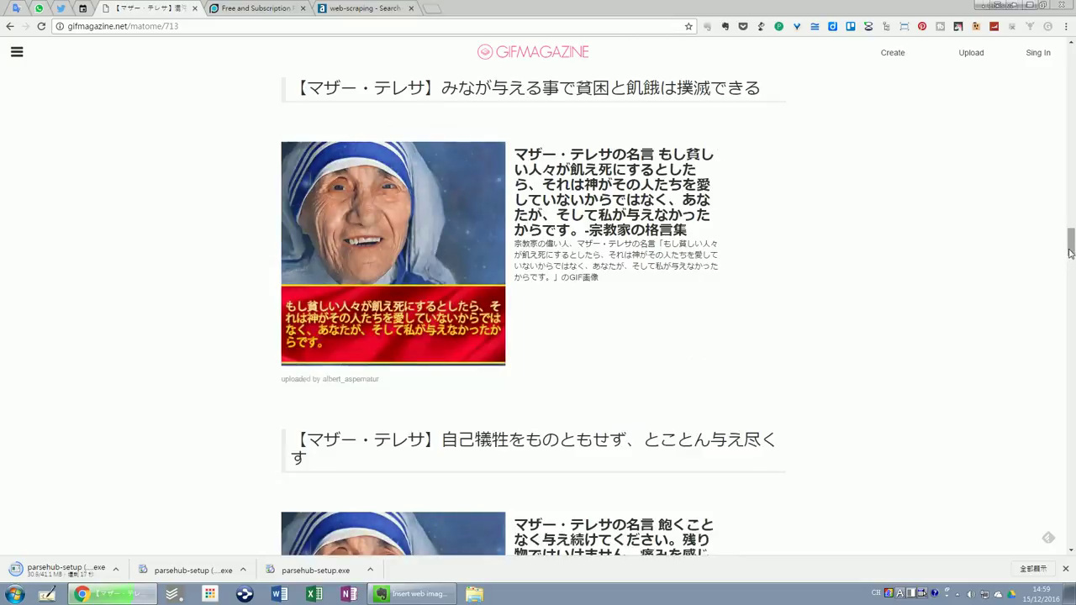
pyautogui.moveTo(1070, 252); pyautogui.dragTo(1070, 248)
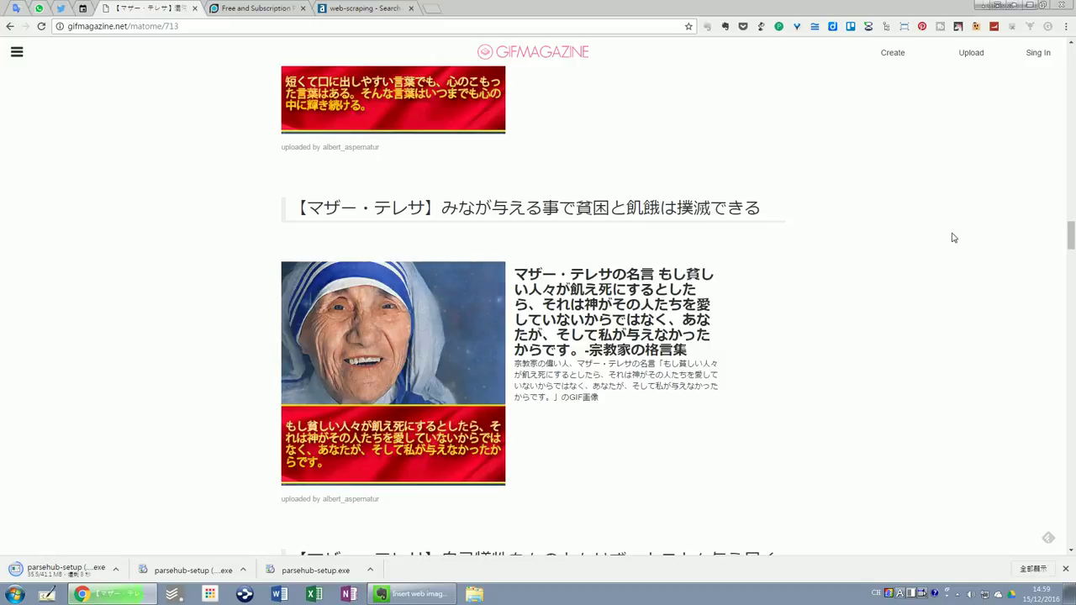
pyautogui.click(1072, 198)
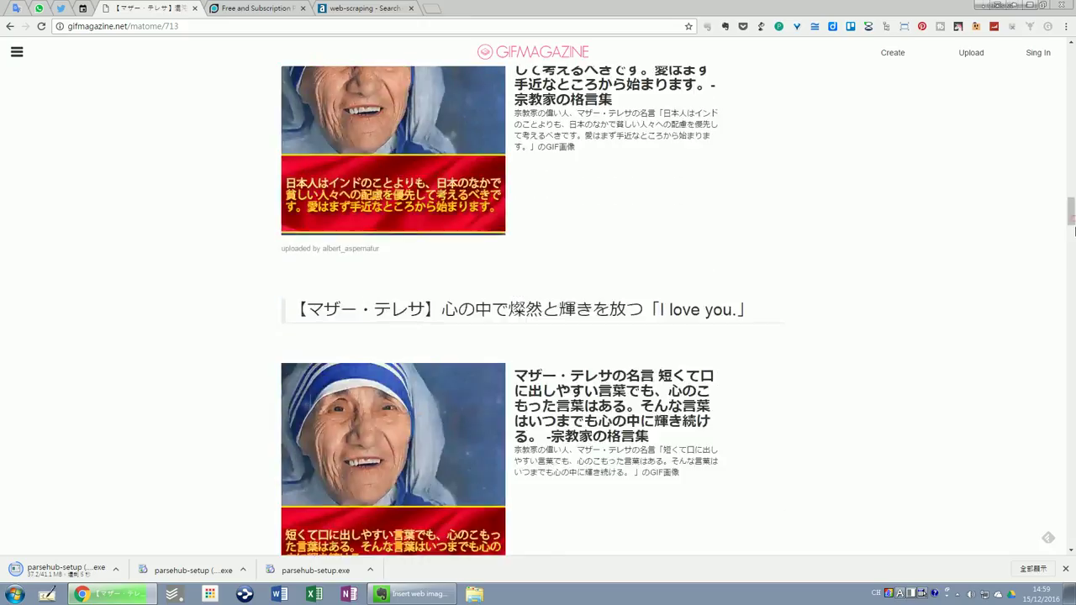
pyautogui.moveTo(1072, 229); pyautogui.dragTo(1072, 525)
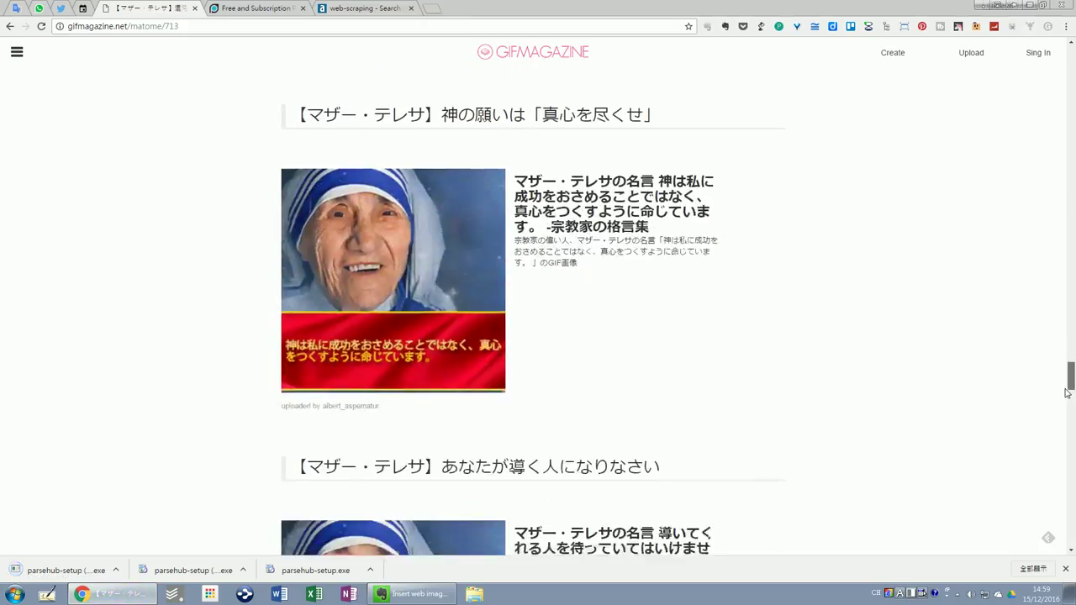
pyautogui.moveTo(1072, 525); pyautogui.dragTo(1072, 547)
pyautogui.click(1048, 538)
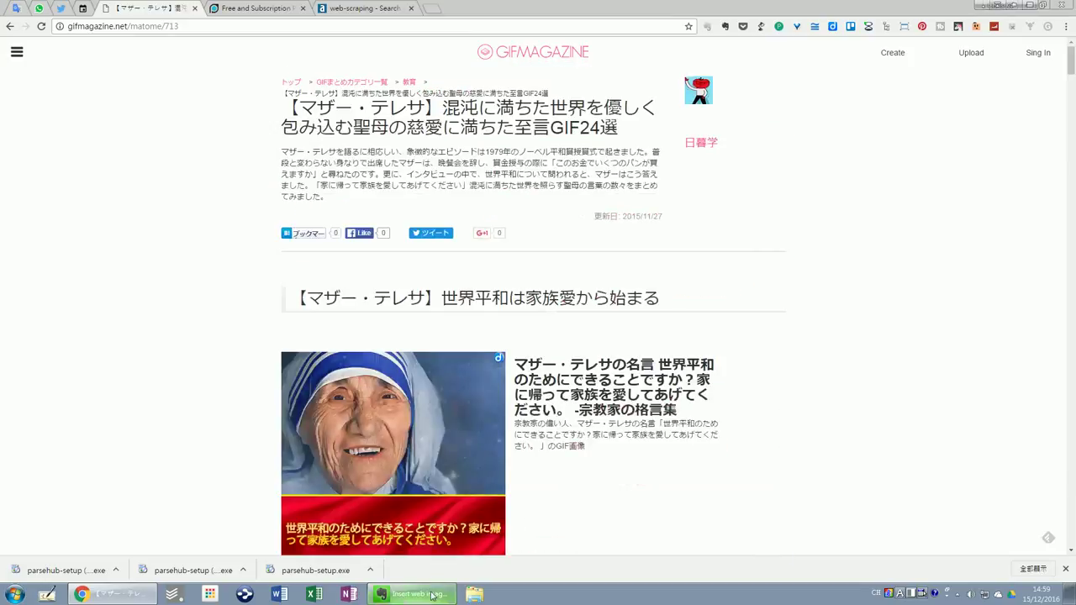
# Launch ParseHub from the Start menu, log in with the account e-mail, then select the article URL
pyautogui.click(15, 594)
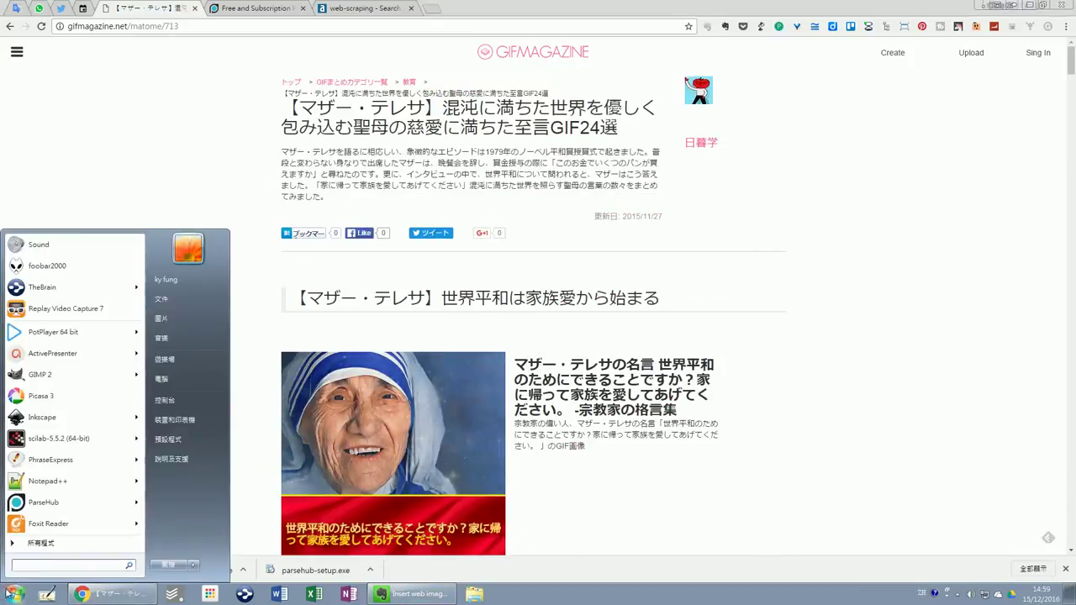
pyautogui.click(44, 524)
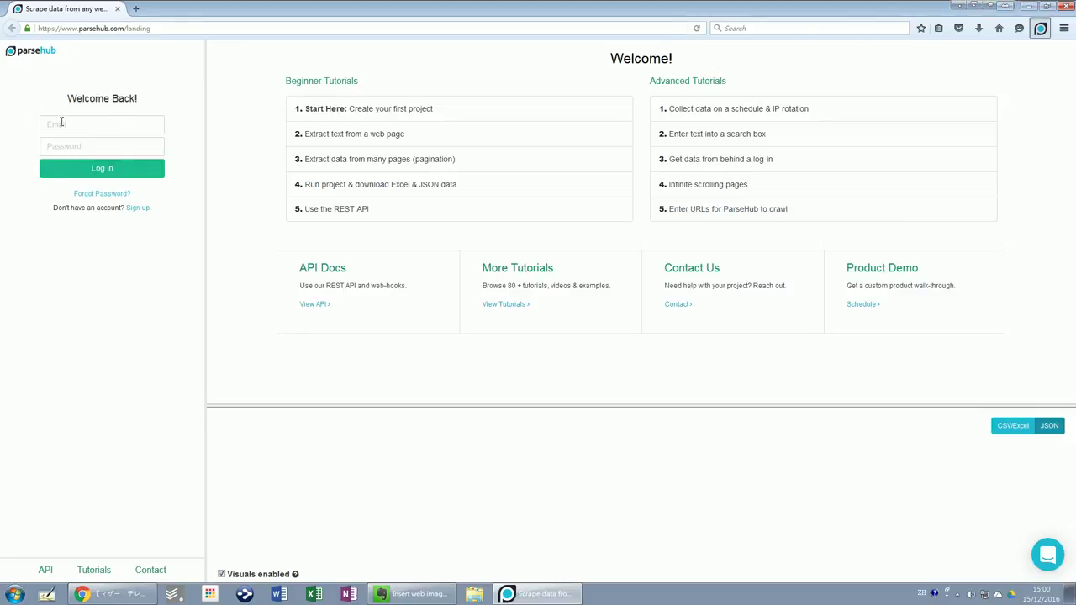
pyautogui.click(87, 118)
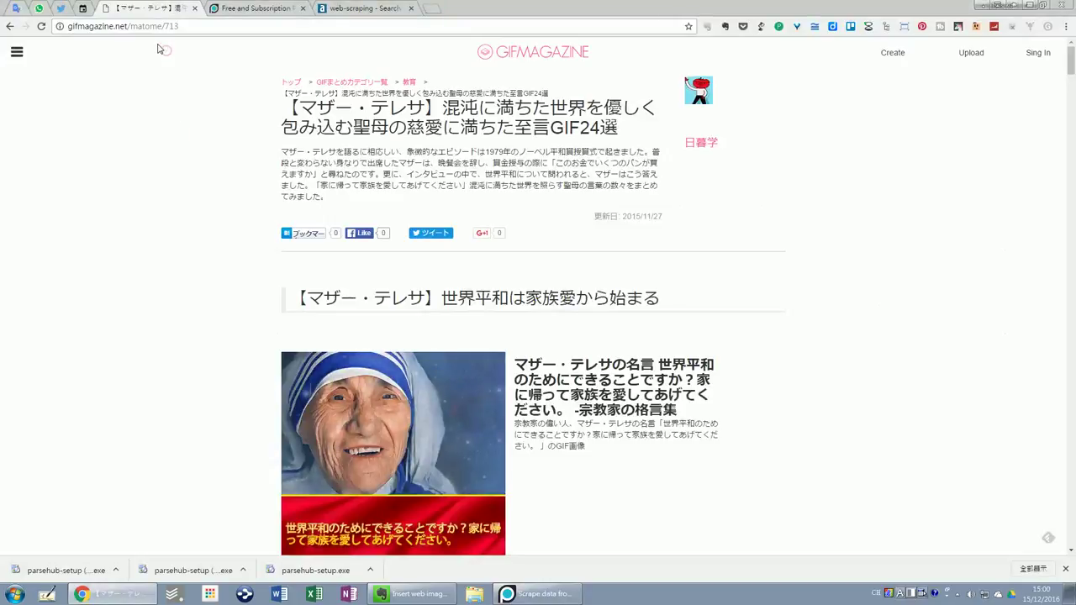
pyautogui.click(152, 27)
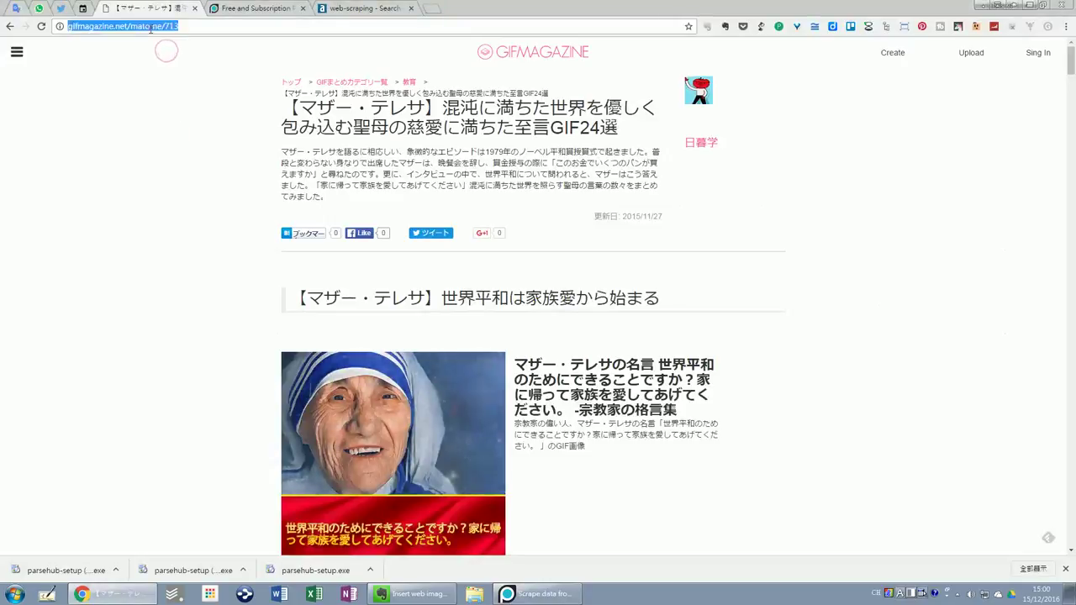
# Load the copied GIFMAGAZINE article URL in a ParseHub tab and start a new project on it
pyautogui.hotkey('alt', 'Tab')
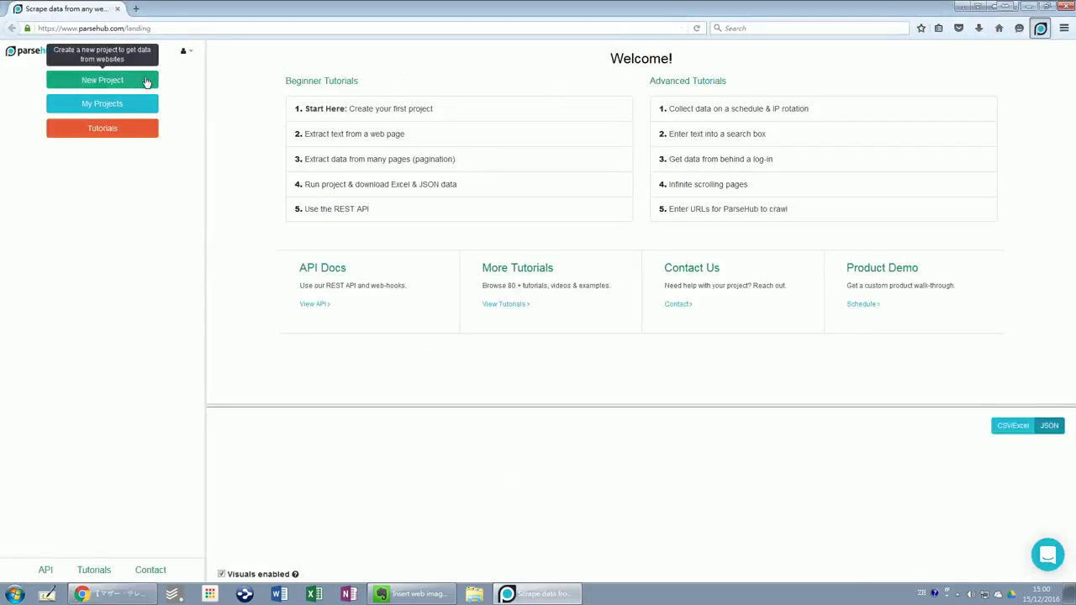
pyautogui.click(136, 9)
pyautogui.write('http://gifmagazine.net/matome/713')
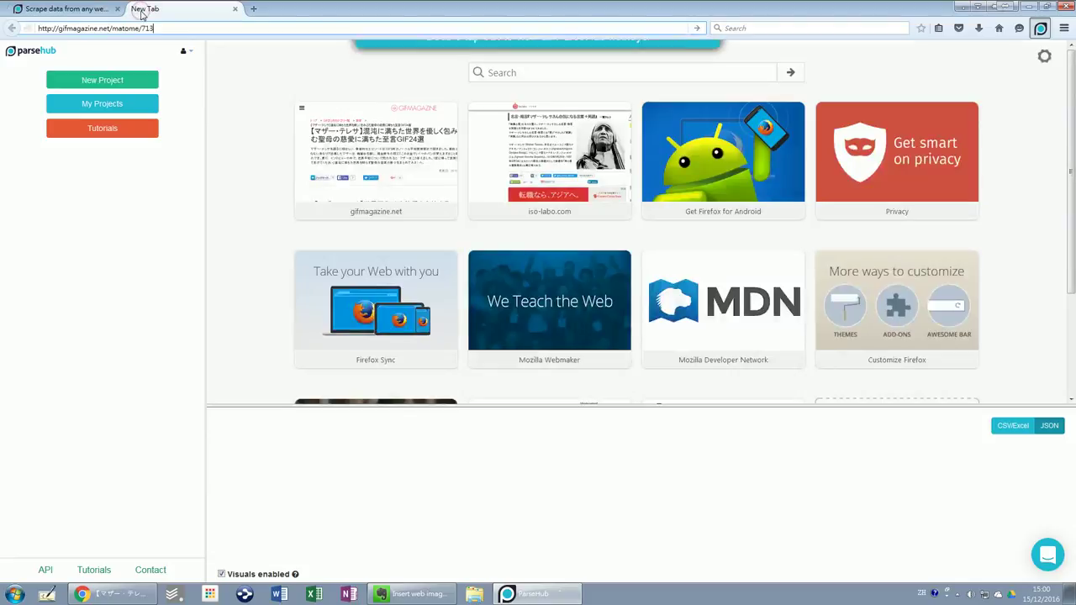
pyautogui.press('Return')
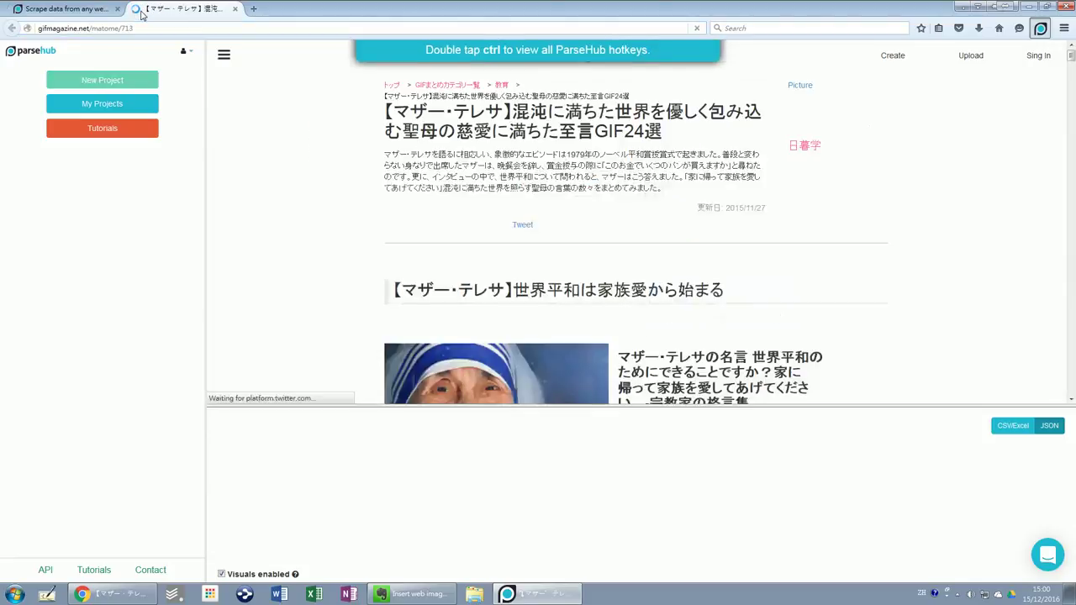
pyautogui.scroll(-1, 442, 249)
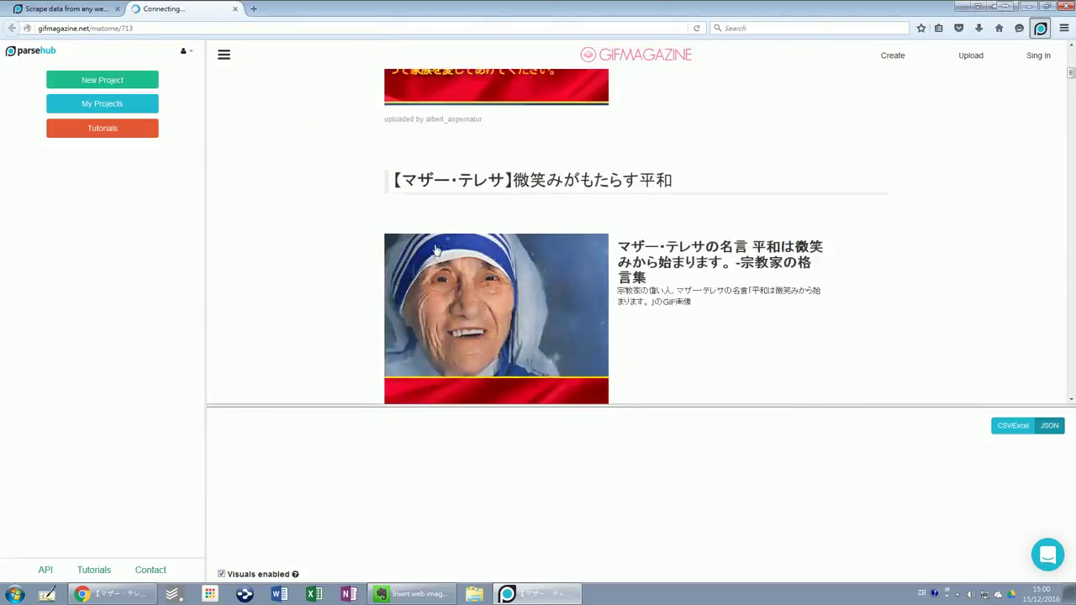
pyautogui.click(154, 87)
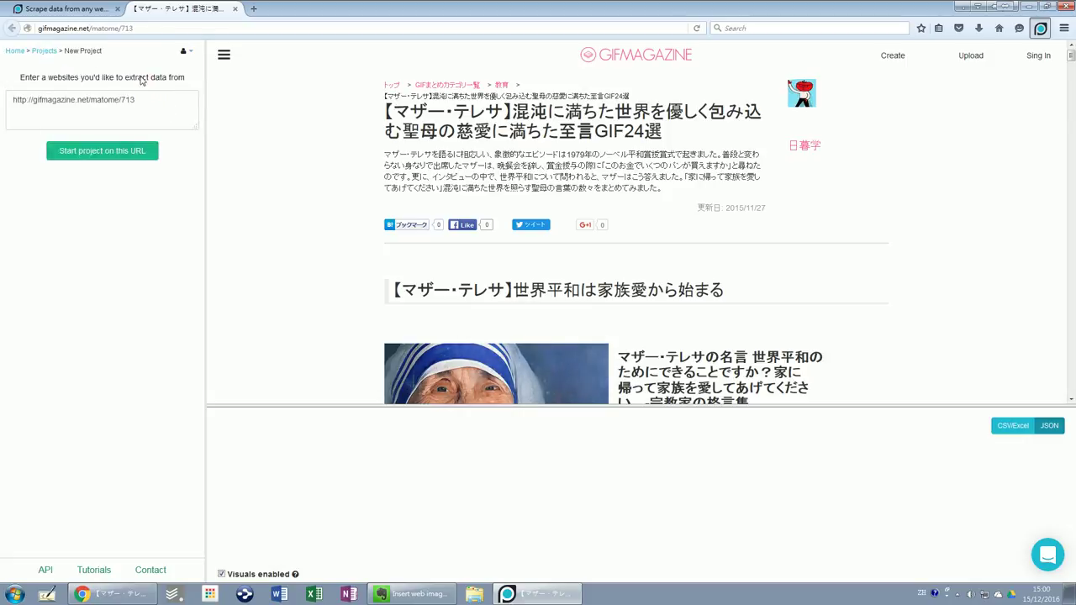
pyautogui.click(93, 149)
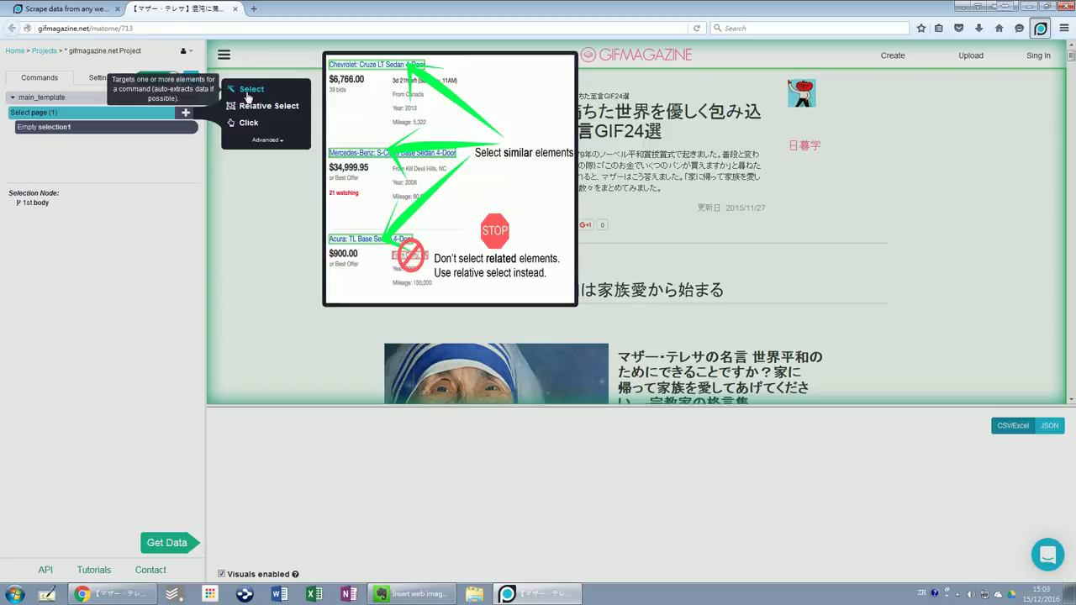
# Select the first and a later quote heading so selection1 matches all 24 h2 headings
pyautogui.click(246, 89)
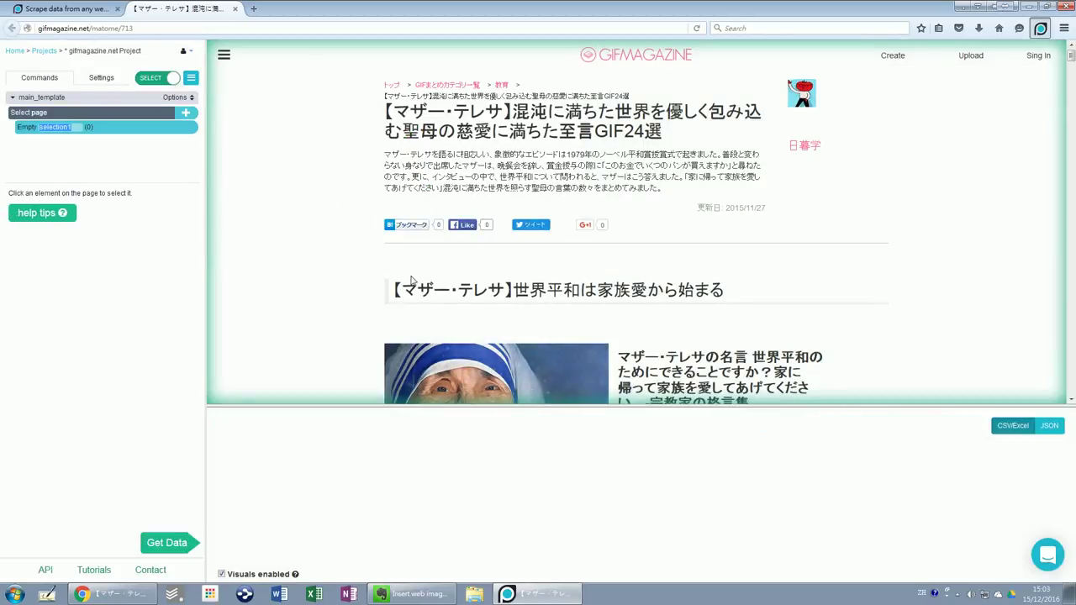
pyautogui.click(419, 283)
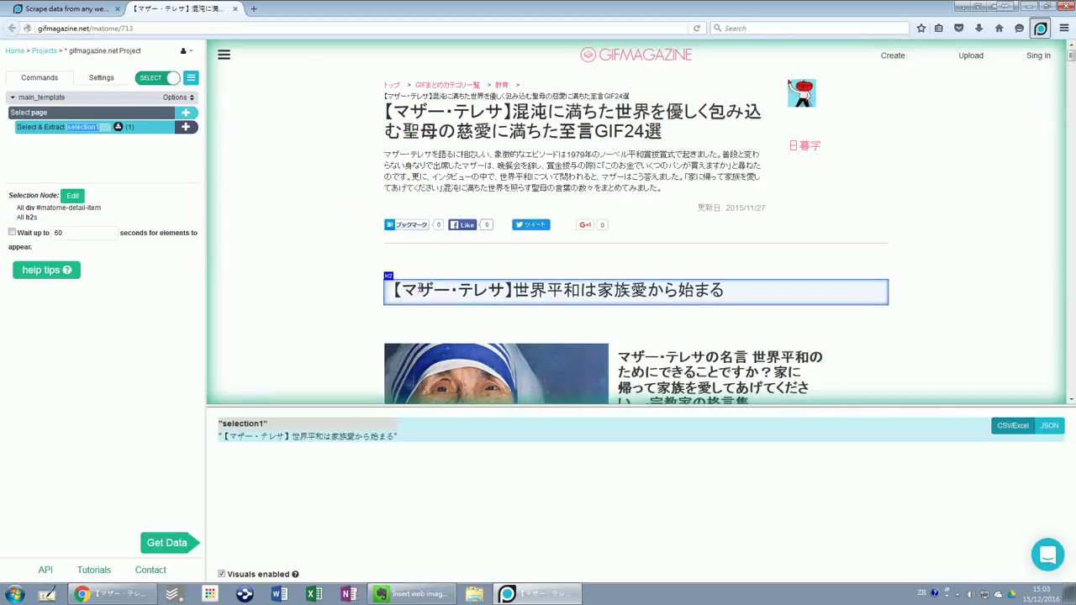
pyautogui.scroll(-2, 419, 286)
pyautogui.scroll(-3, 419, 288)
pyautogui.scroll(-1, 419, 287)
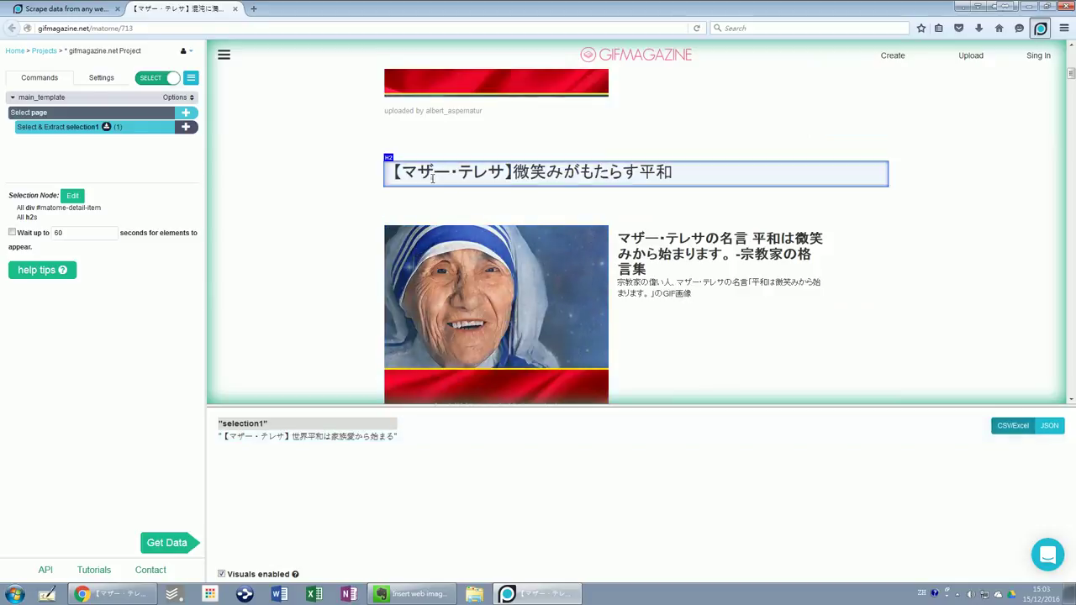
pyautogui.click(432, 176)
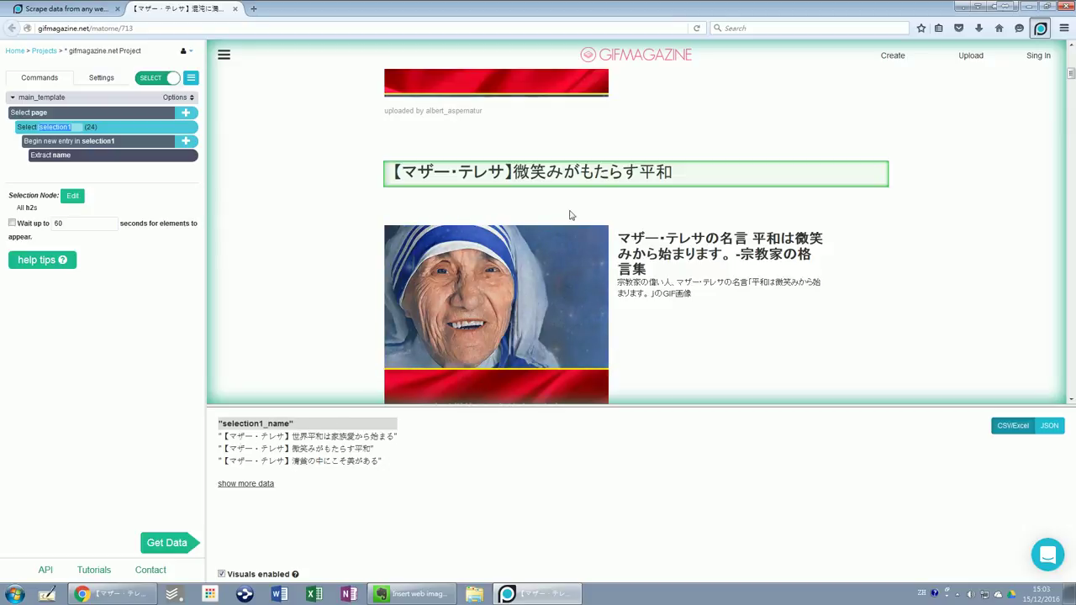
# Expand the data preview and rename the selection1 entry to 'Heading'
pyautogui.click(243, 484)
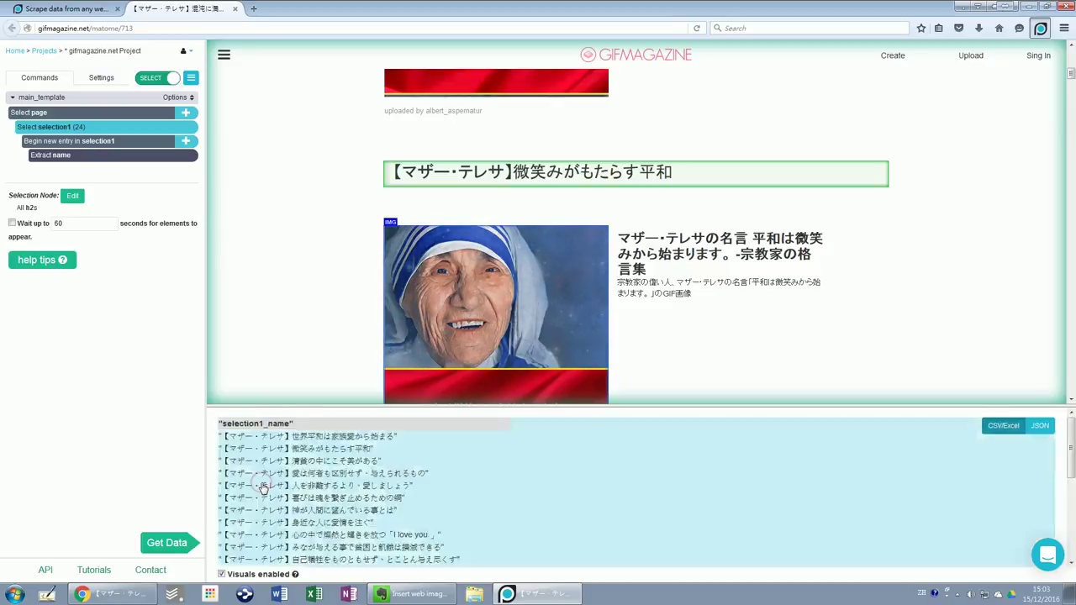
pyautogui.scroll(-5, 370, 474)
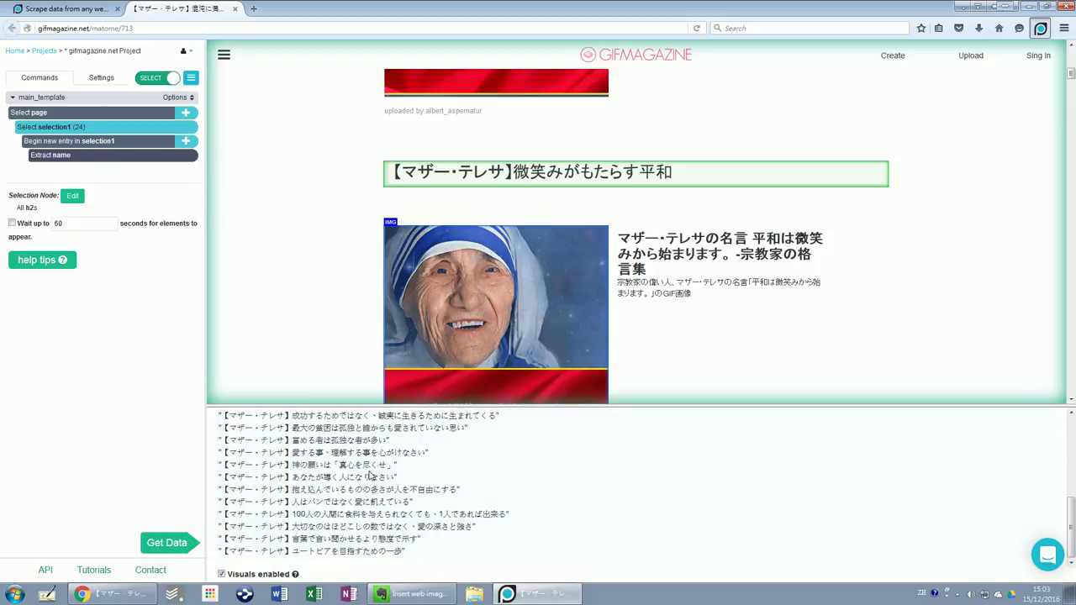
pyautogui.scroll(5, 370, 475)
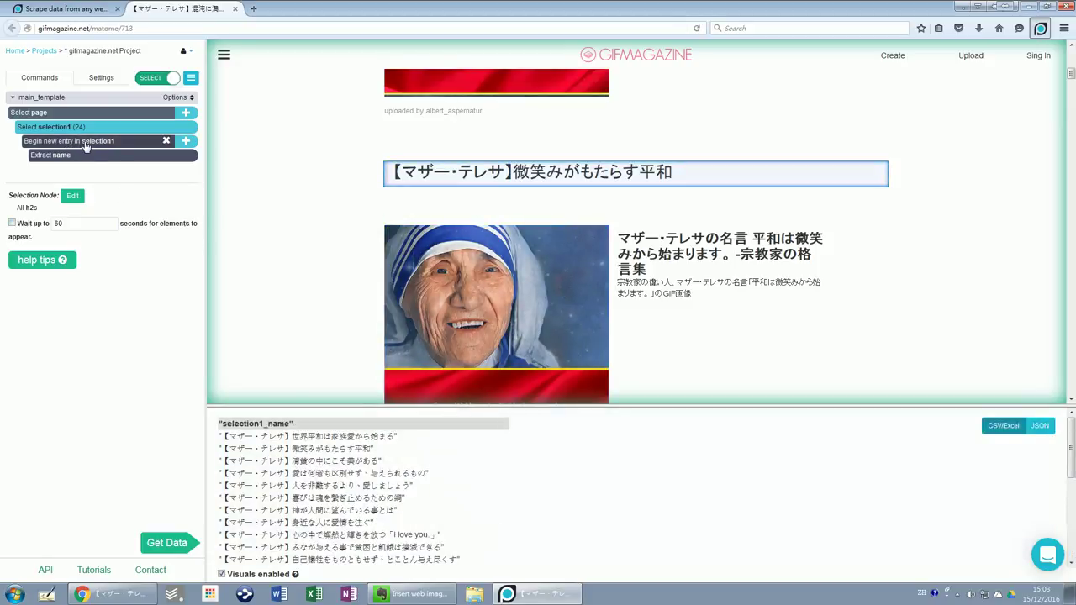
pyautogui.click(84, 143)
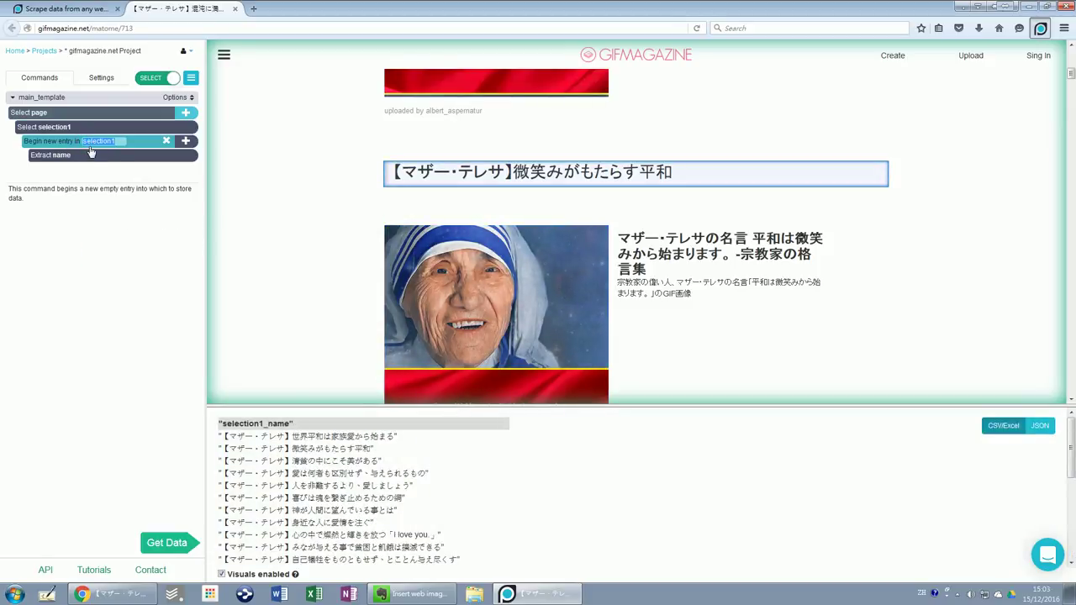
pyautogui.write('Heading')
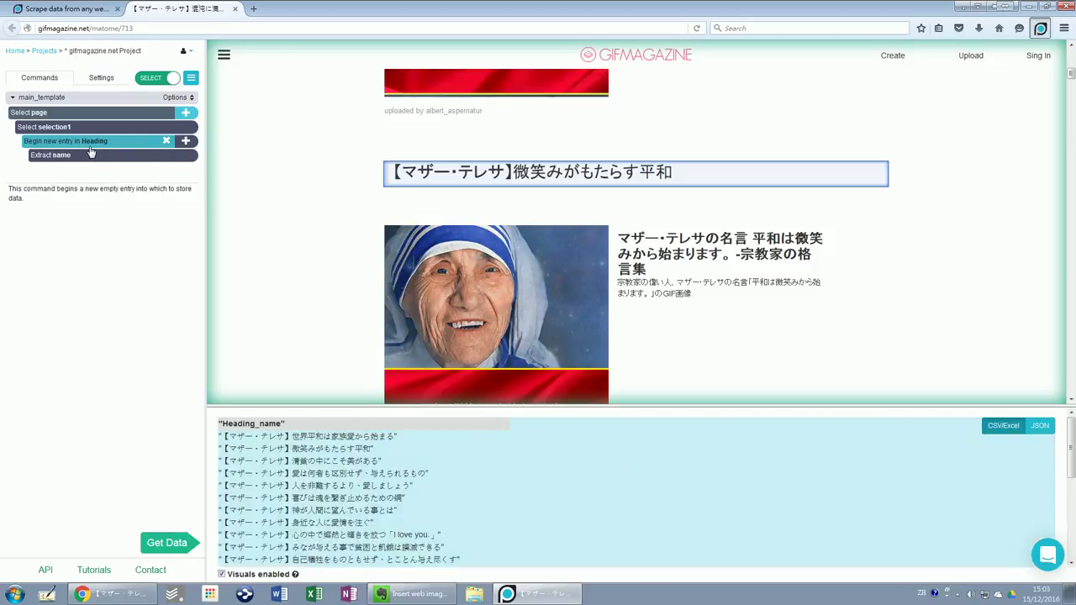
pyautogui.press('Return')
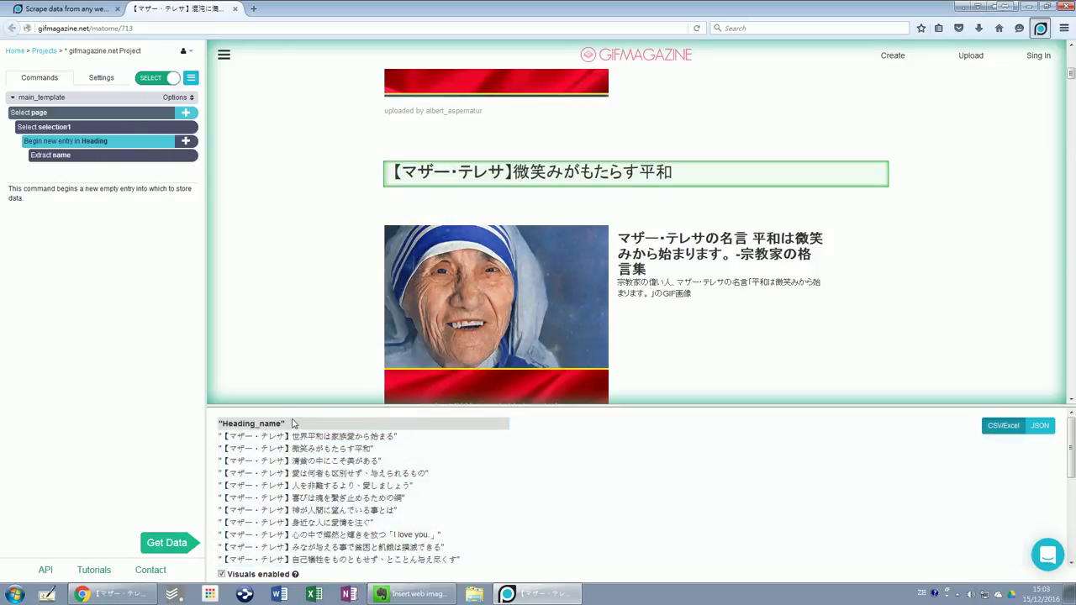
# Rename the extracted 'name' field to 'text', giving a Heading_text column
pyautogui.click(63, 156)
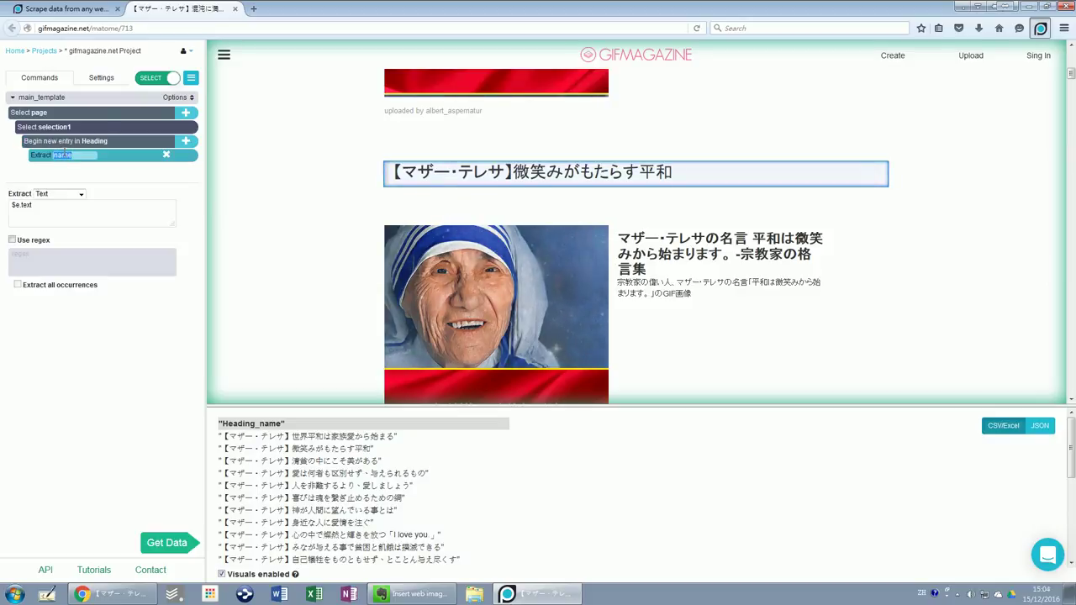
pyautogui.write('_text')
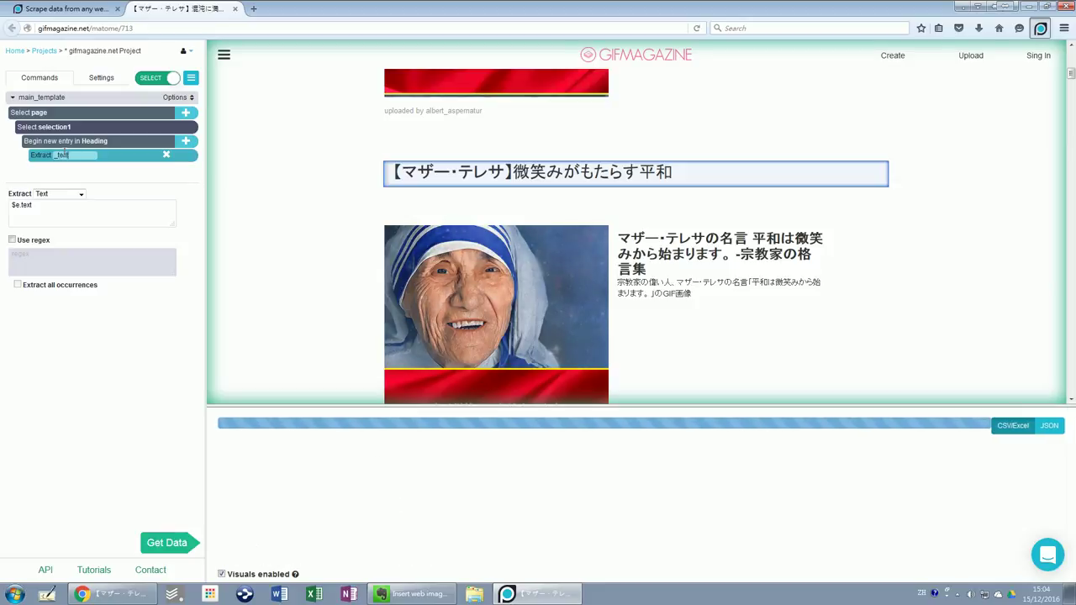
pyautogui.press('Return')
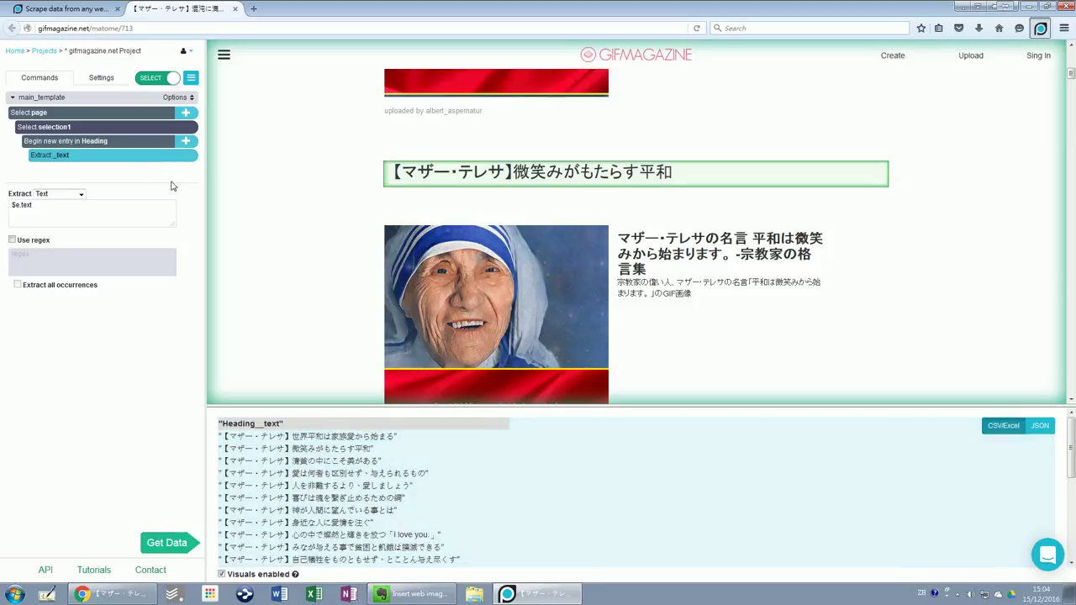
pyautogui.click(56, 159)
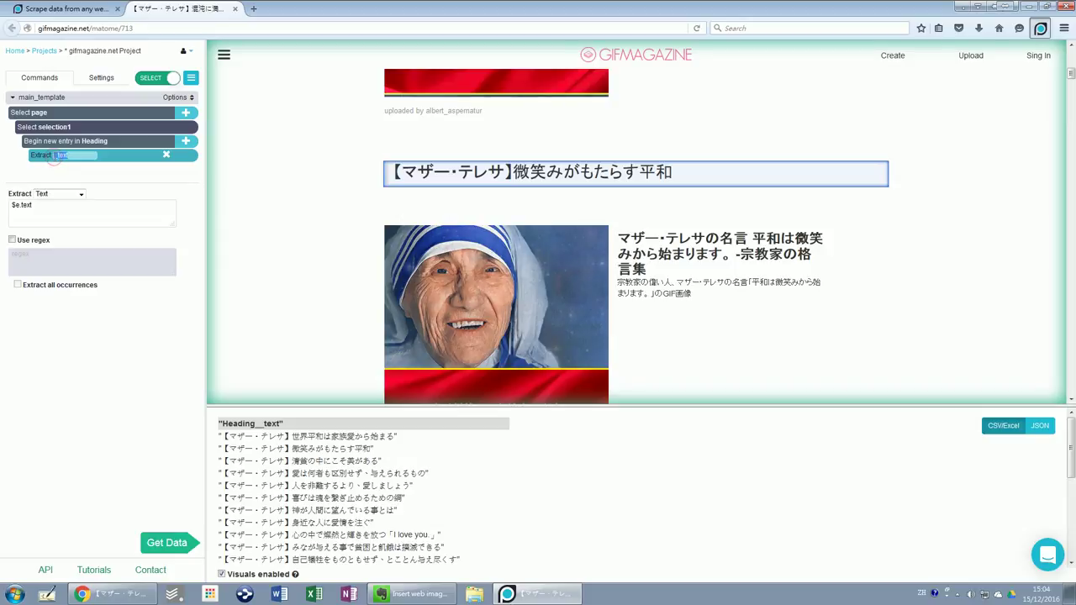
pyautogui.write('text')
pyautogui.press('Return')
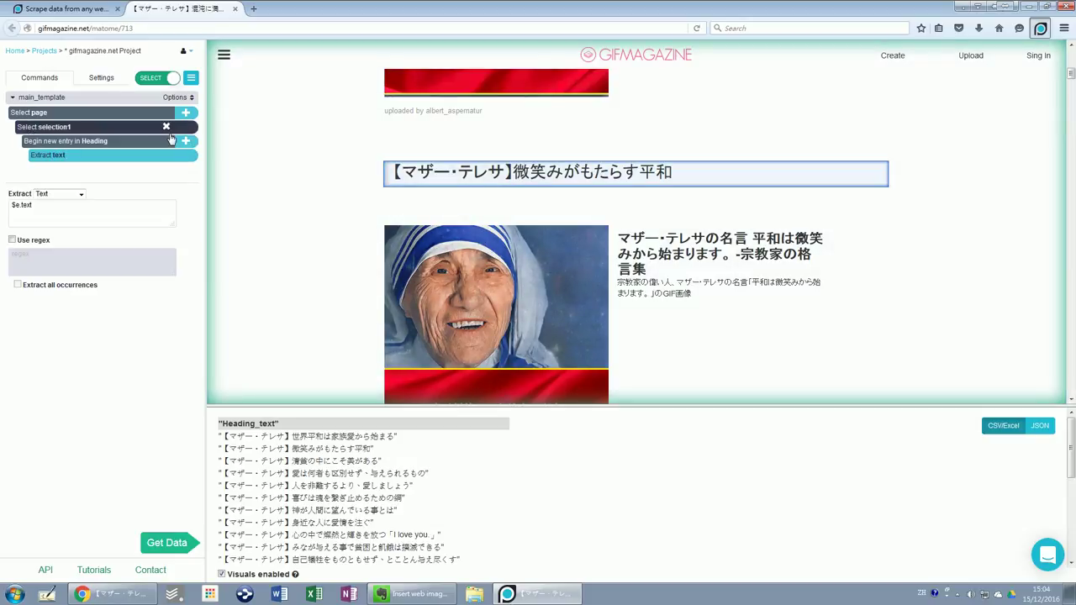
# Add a Relative Select from each heading to its GIF image, named 'image'
pyautogui.click(187, 143)
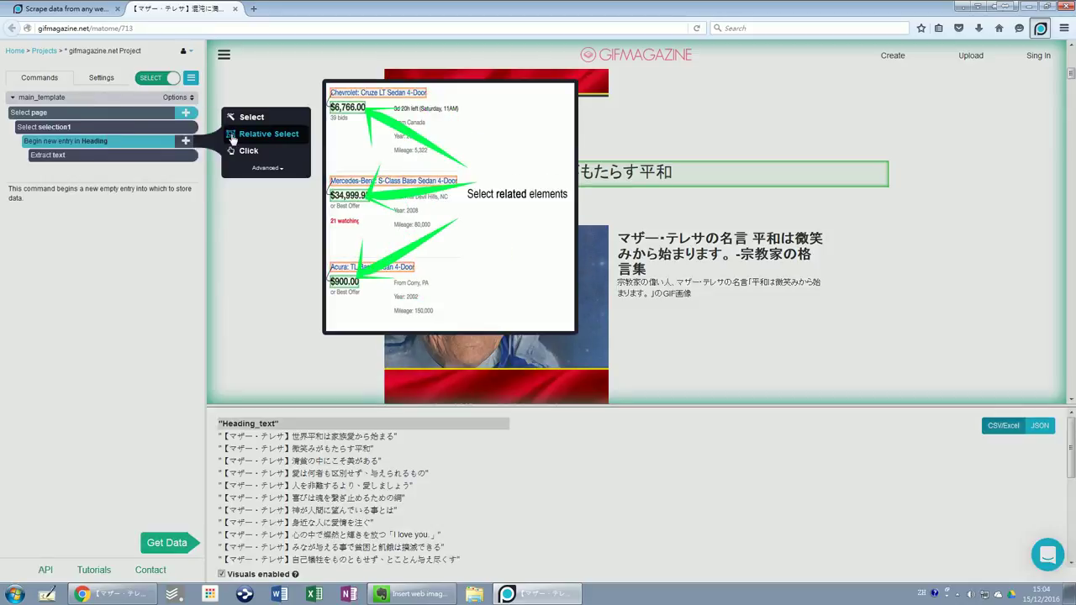
pyautogui.click(233, 136)
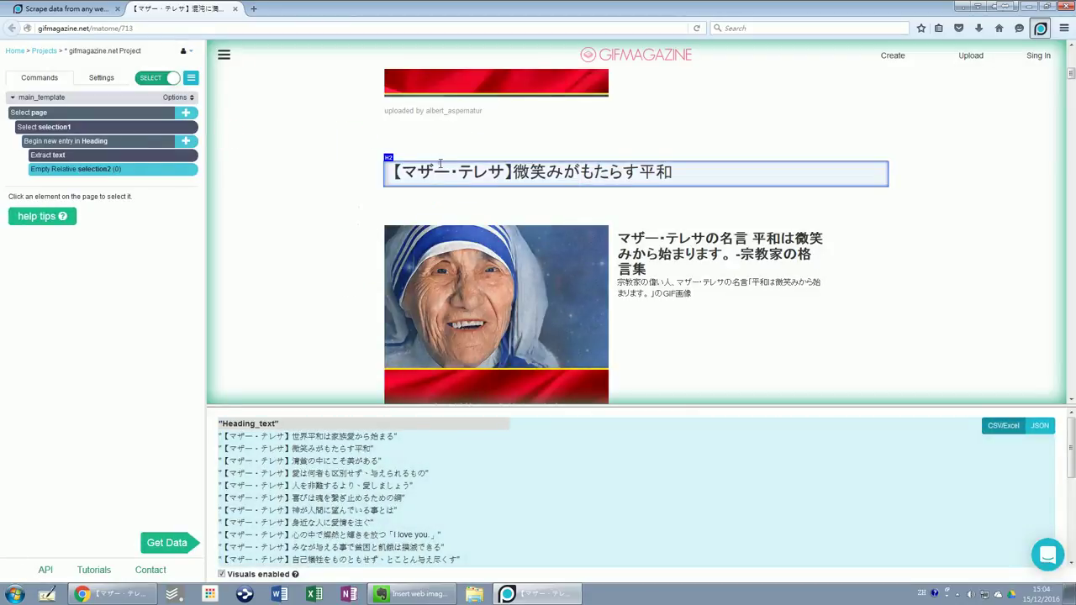
pyautogui.click(437, 168)
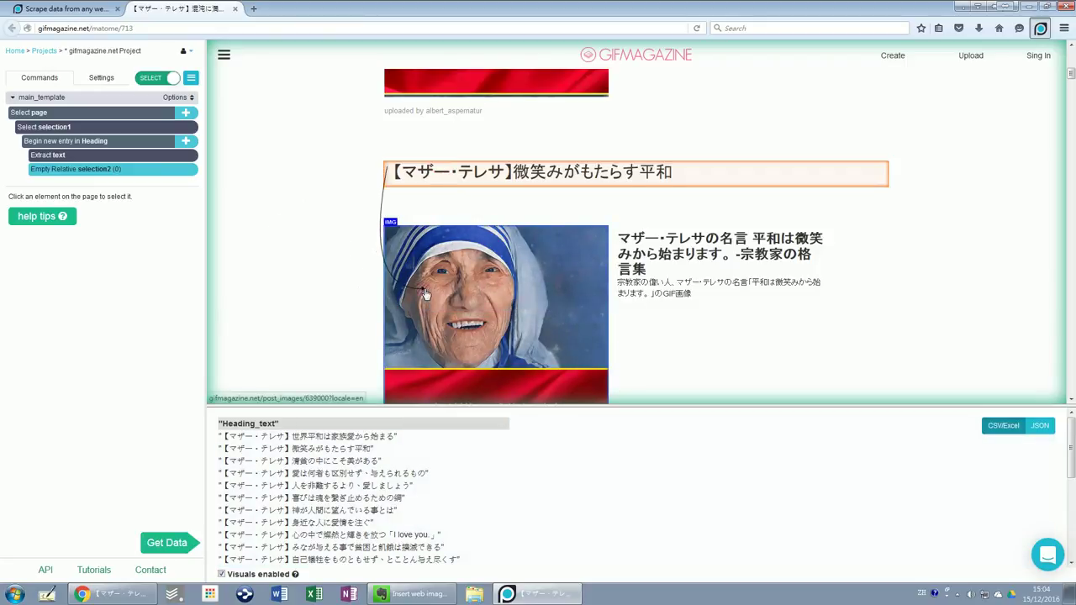
pyautogui.click(425, 294)
pyautogui.scroll(-4, 445, 336)
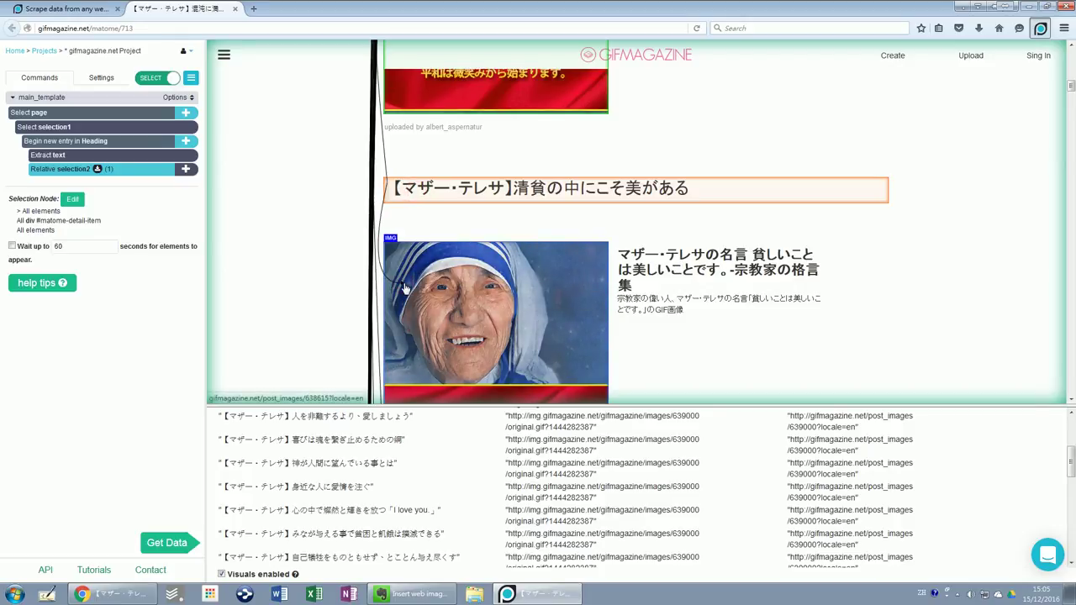
pyautogui.click(403, 288)
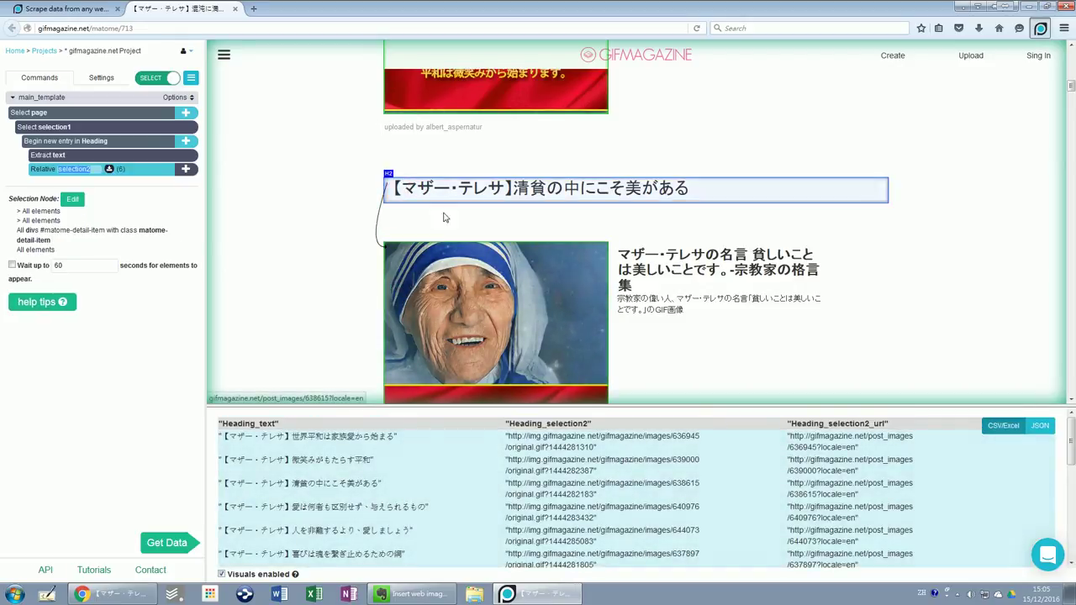
pyautogui.write('image')
pyautogui.press('Return')
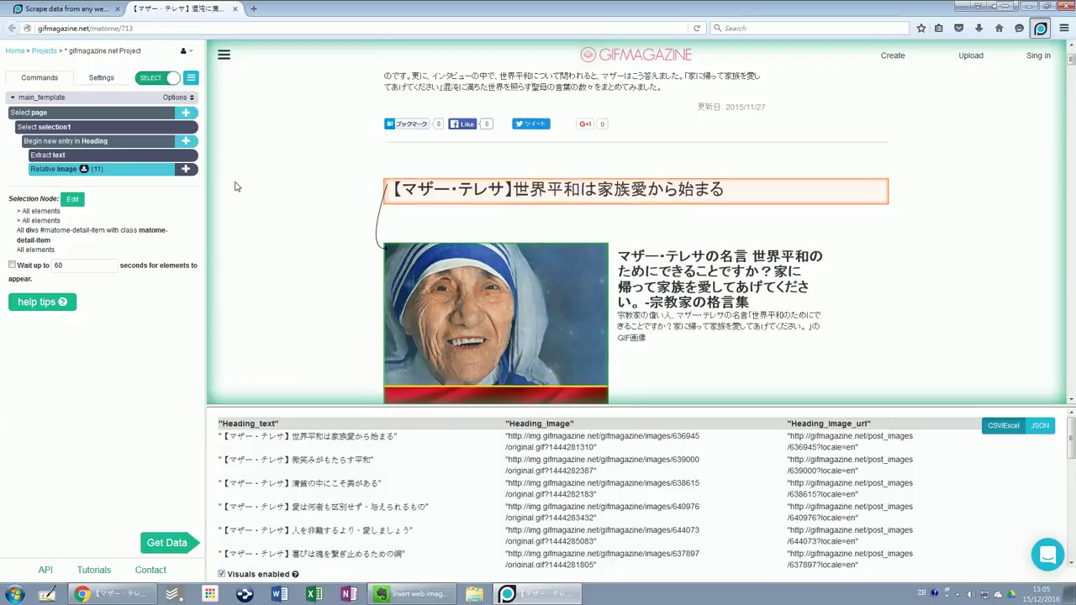
# Add a relative selection 'Desp' linking each heading to its quote title, matching all 24
pyautogui.click(187, 143)
pyautogui.click(261, 131)
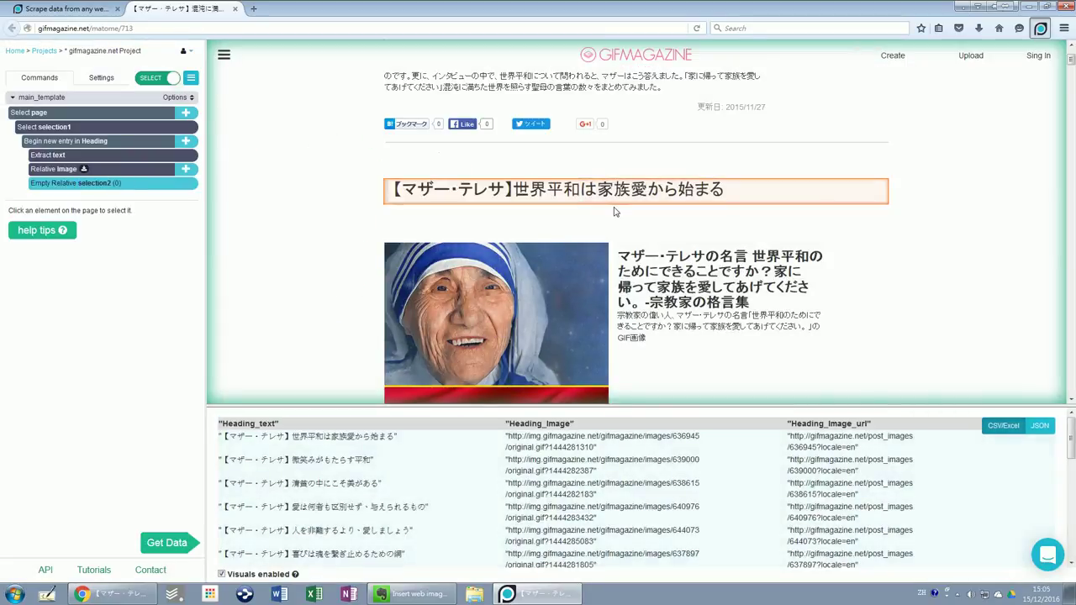
pyautogui.click(613, 198)
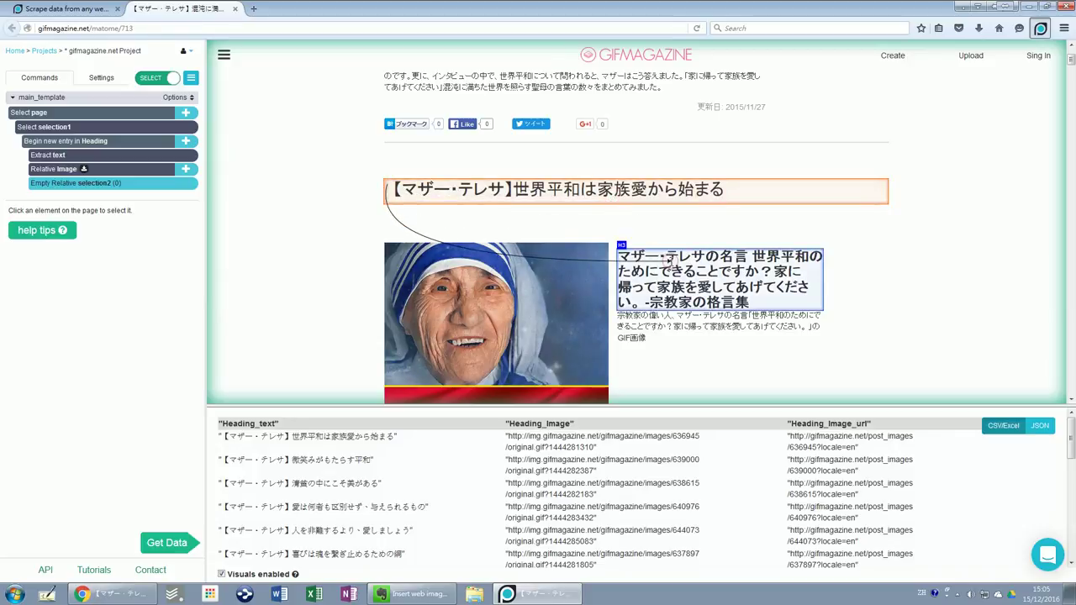
pyautogui.click(669, 260)
pyautogui.scroll(-4, 664, 262)
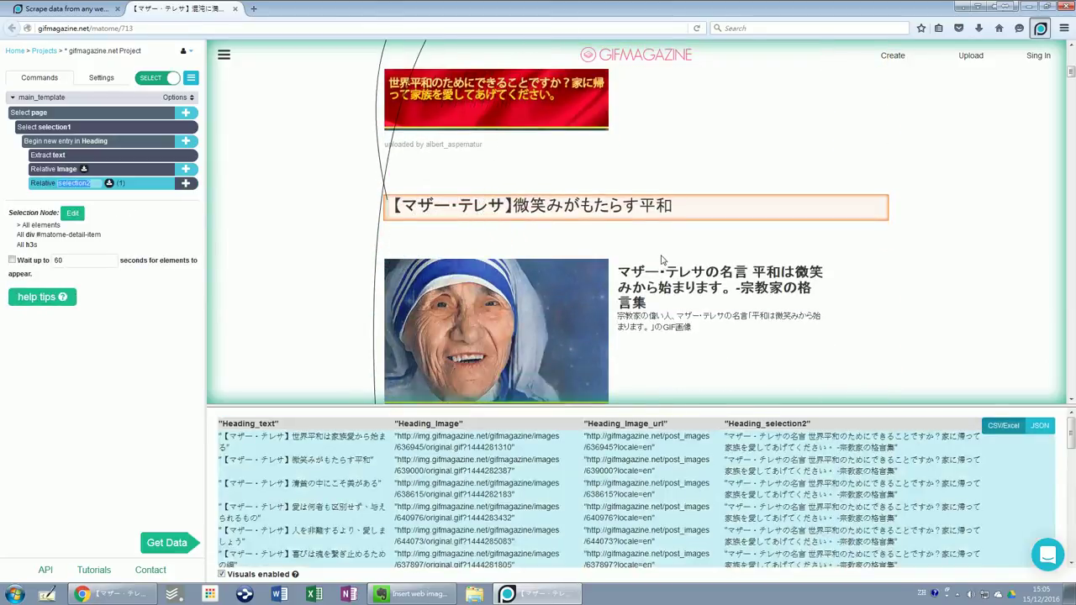
pyautogui.click(580, 209)
pyautogui.click(639, 270)
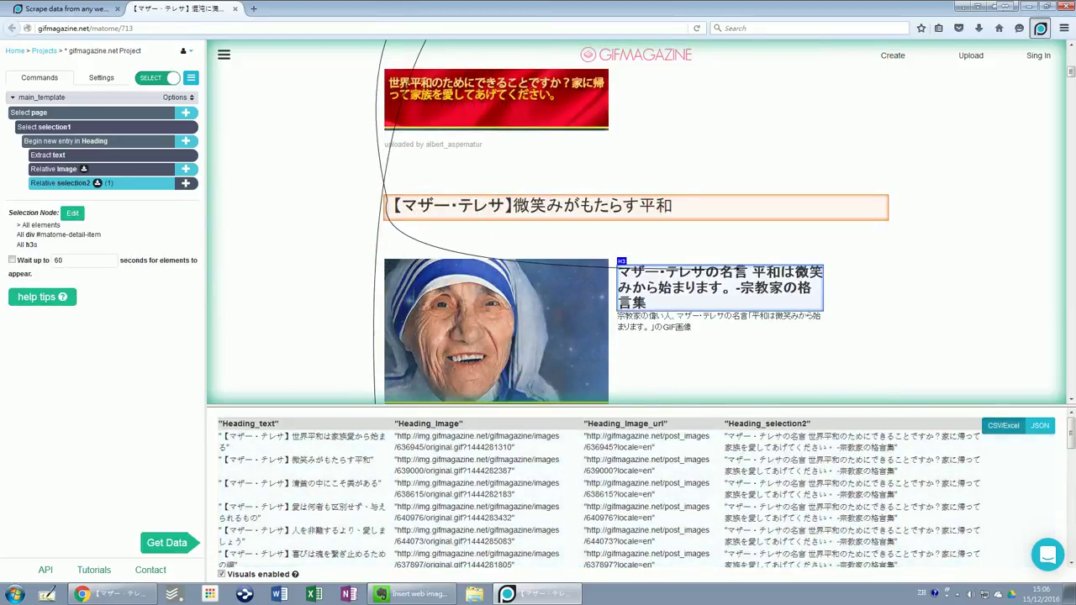
pyautogui.click(736, 262)
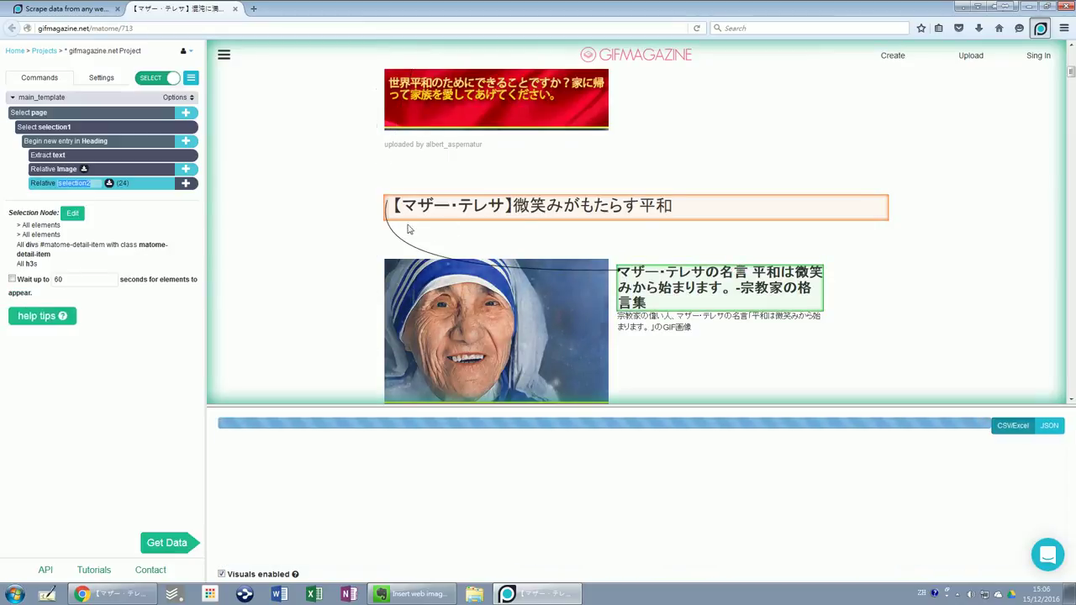
pyautogui.write('Desp')
pyautogui.press('Return')
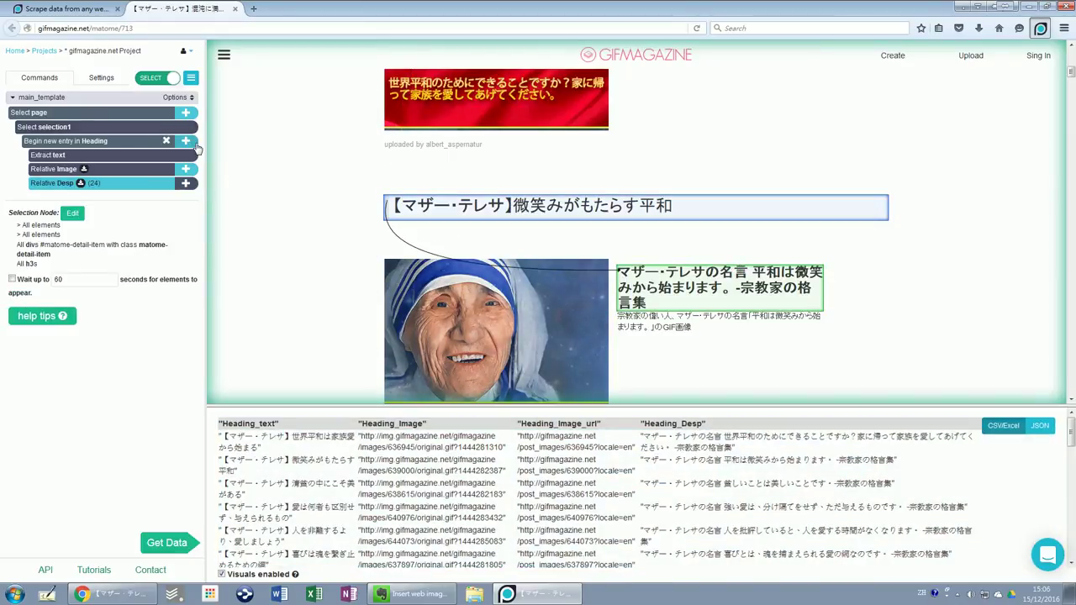
# Add a relative 'desp2' selection capturing the caption paragraph under all 24 headings
pyautogui.click(193, 142)
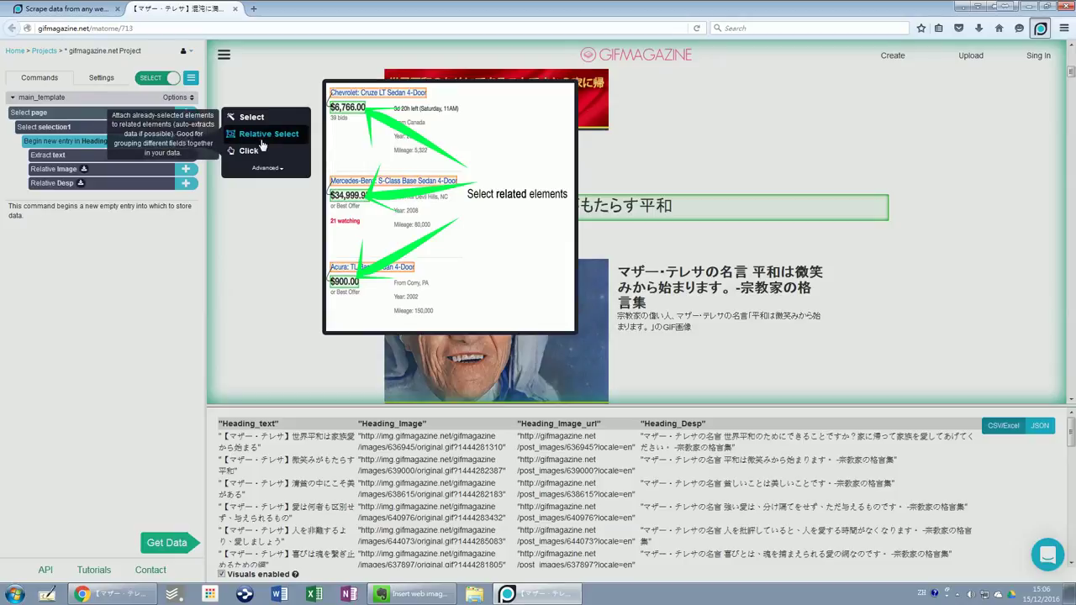
pyautogui.click(261, 139)
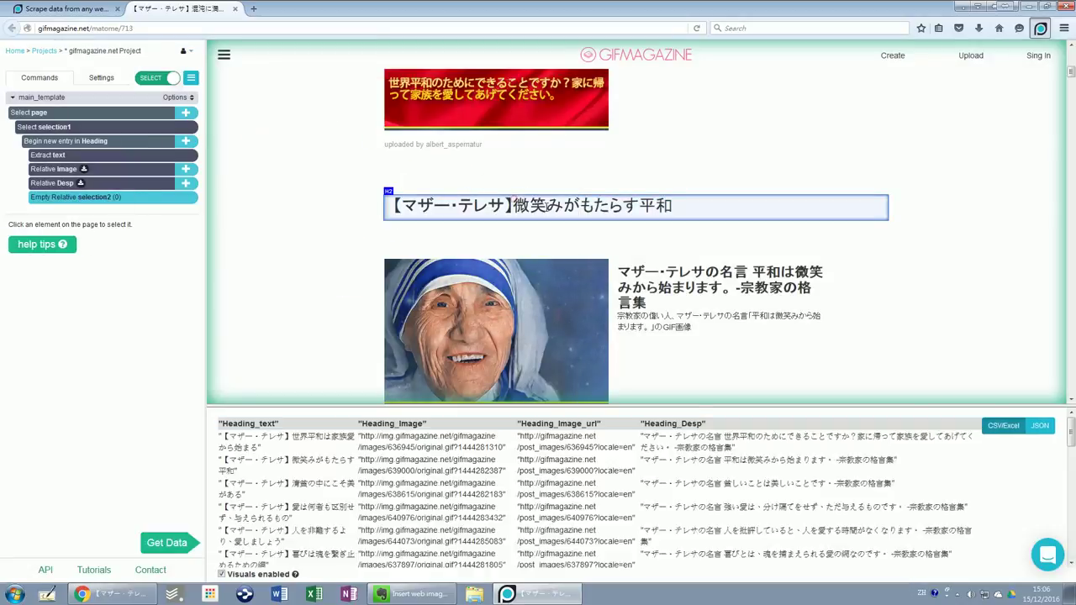
pyautogui.click(689, 325)
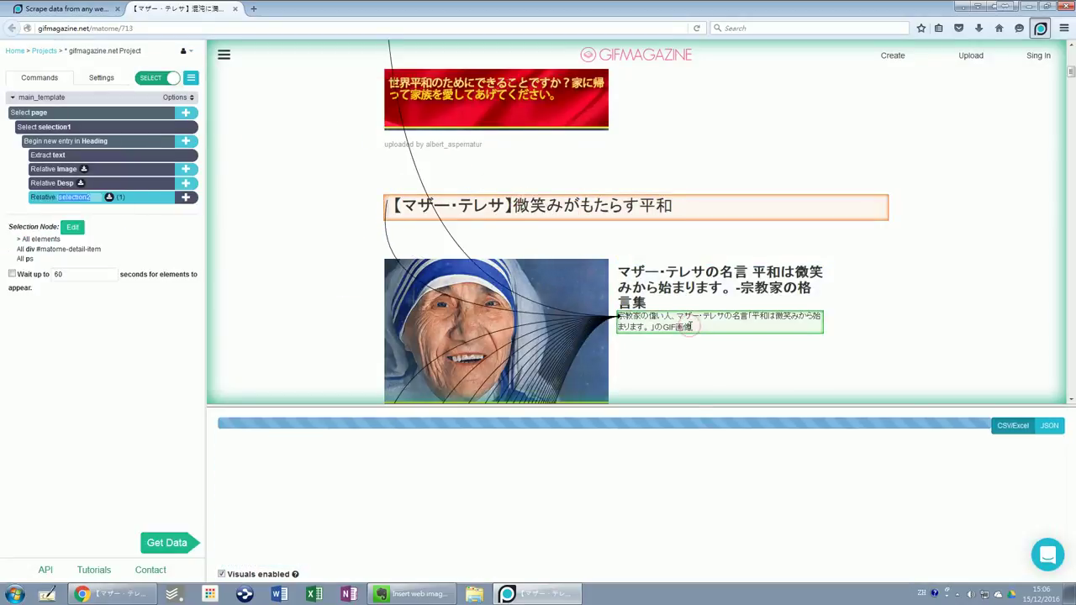
pyautogui.scroll(-5, 672, 303)
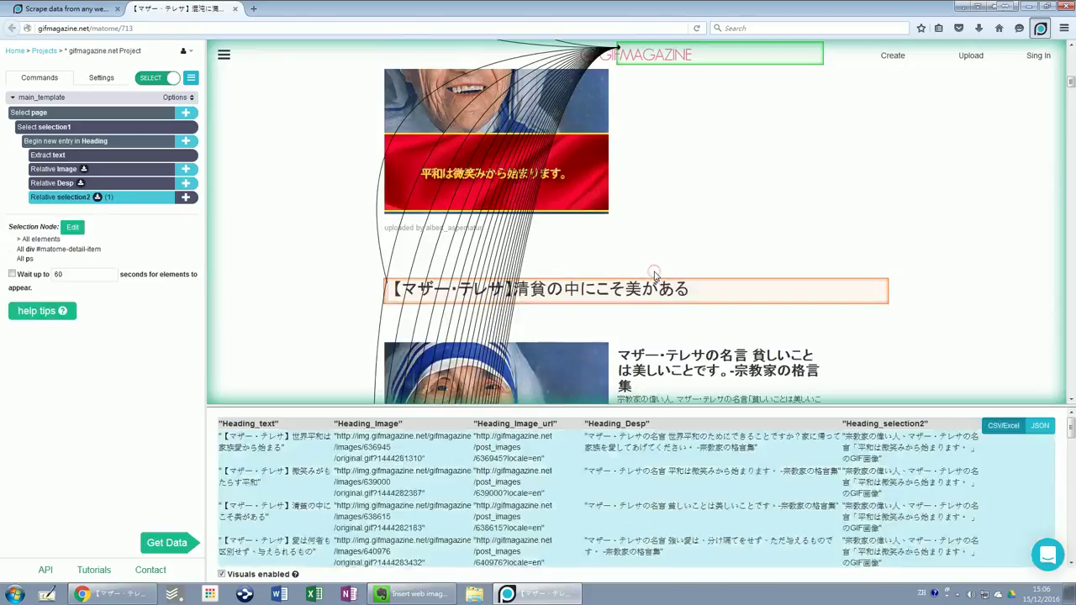
pyautogui.scroll(-5, 651, 277)
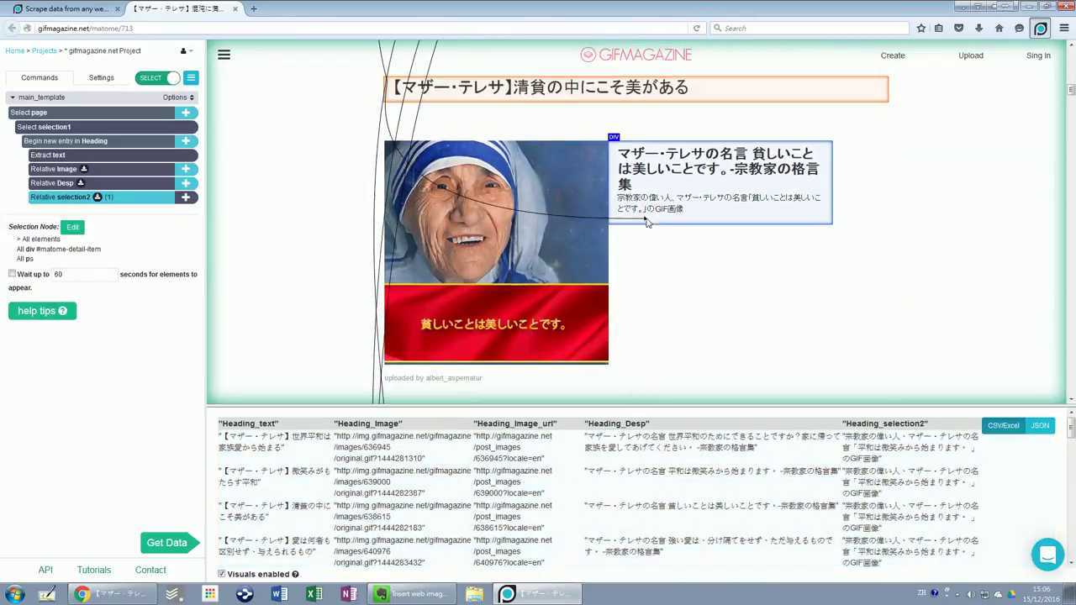
pyautogui.click(645, 218)
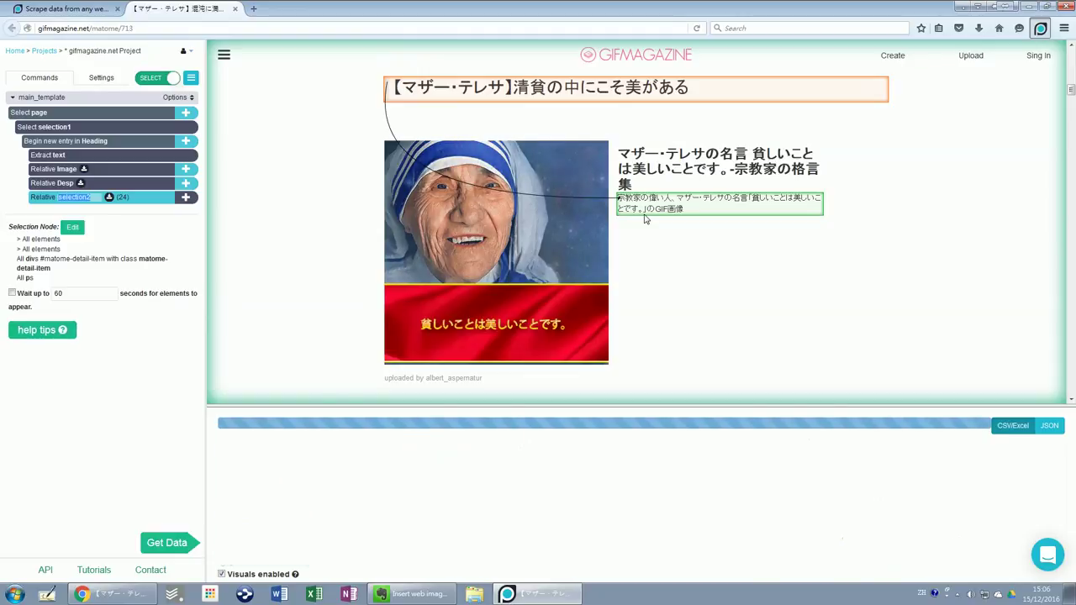
pyautogui.write('desp2')
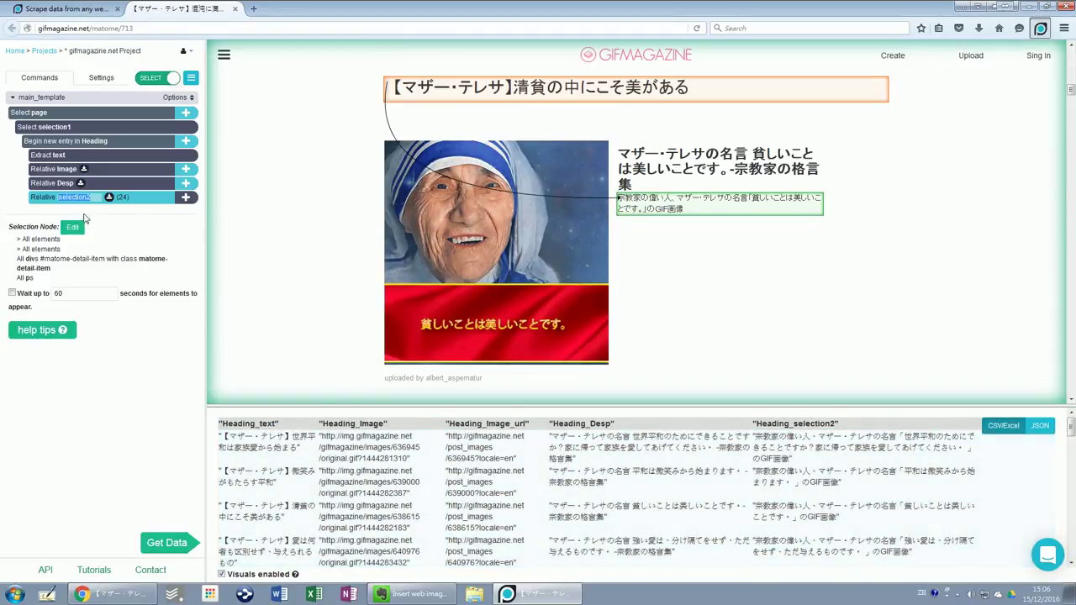
pyautogui.press('Return')
pyautogui.scroll(-10, 782, 370)
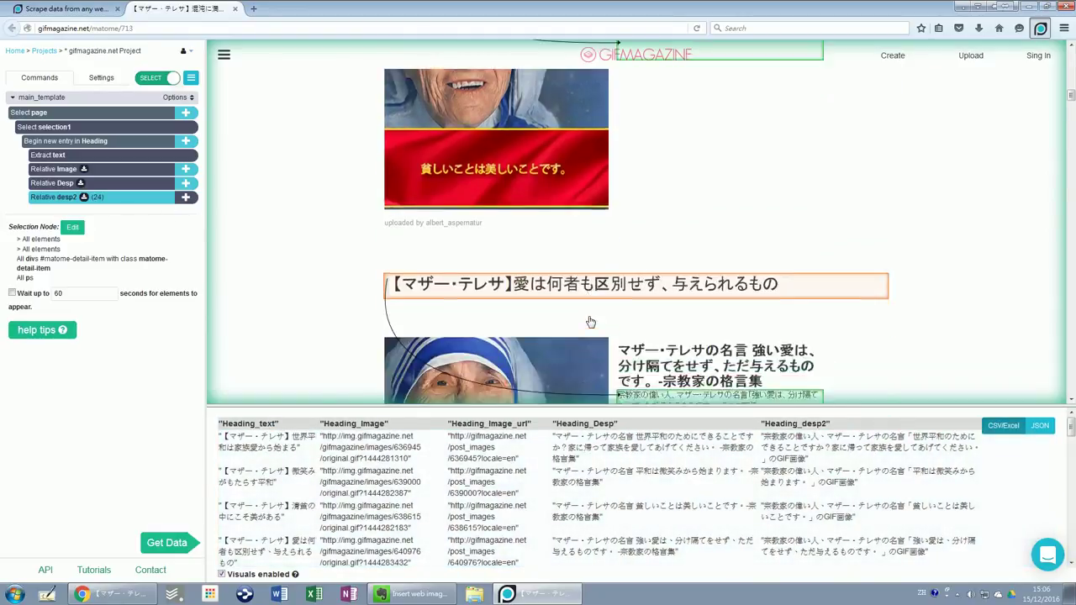
pyautogui.scroll(-5, 591, 317)
pyautogui.scroll(-5, 591, 317)
pyautogui.scroll(-5, 591, 318)
pyautogui.scroll(-5, 590, 318)
pyautogui.scroll(-5, 591, 318)
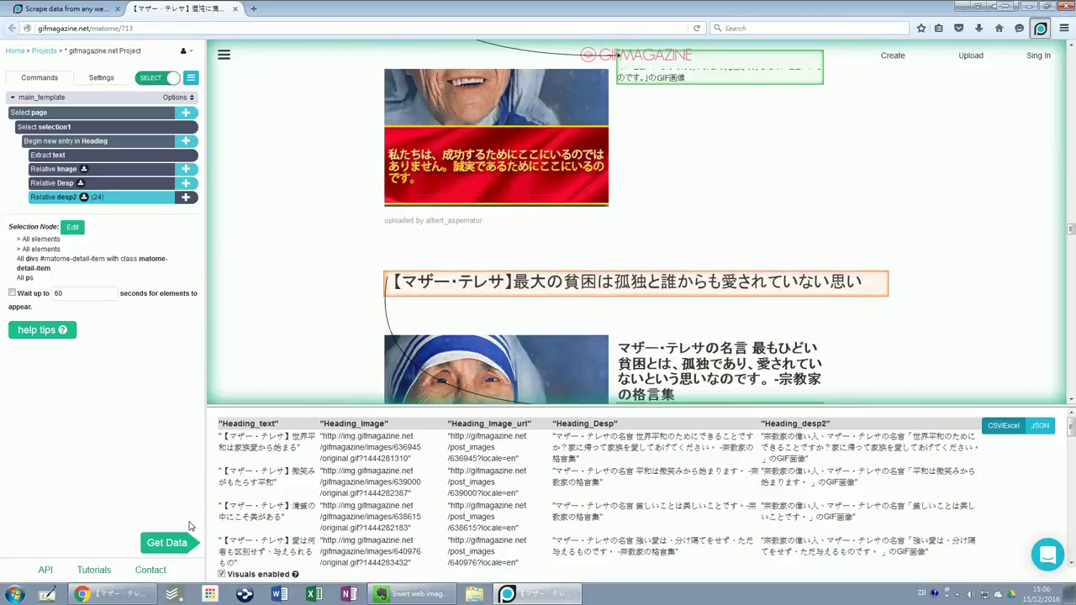
# Save the project and start a new run from Get Data
pyautogui.click(142, 551)
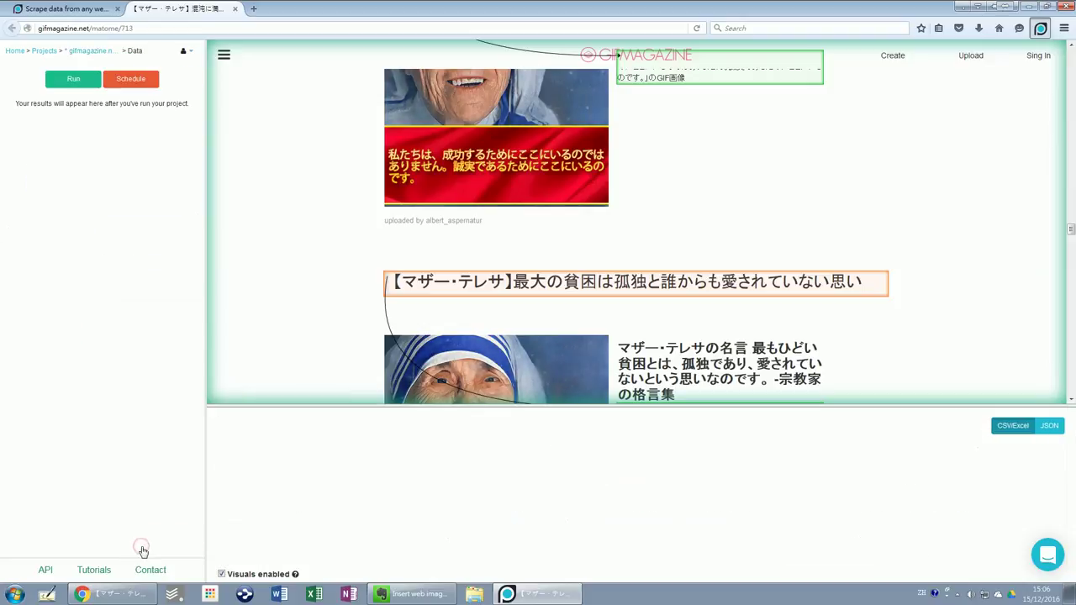
pyautogui.click(87, 83)
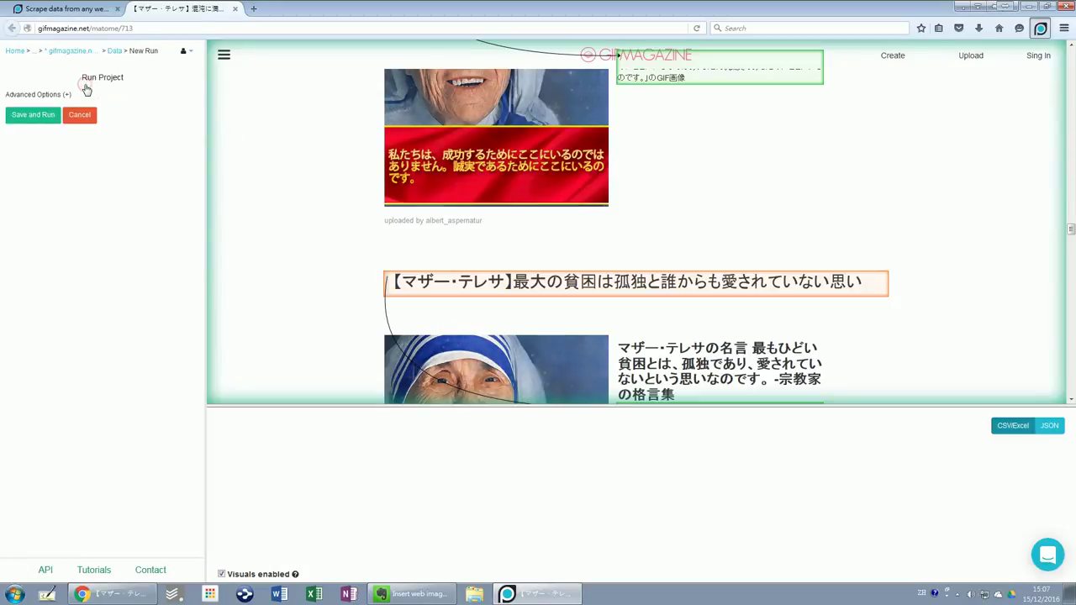
pyautogui.click(43, 115)
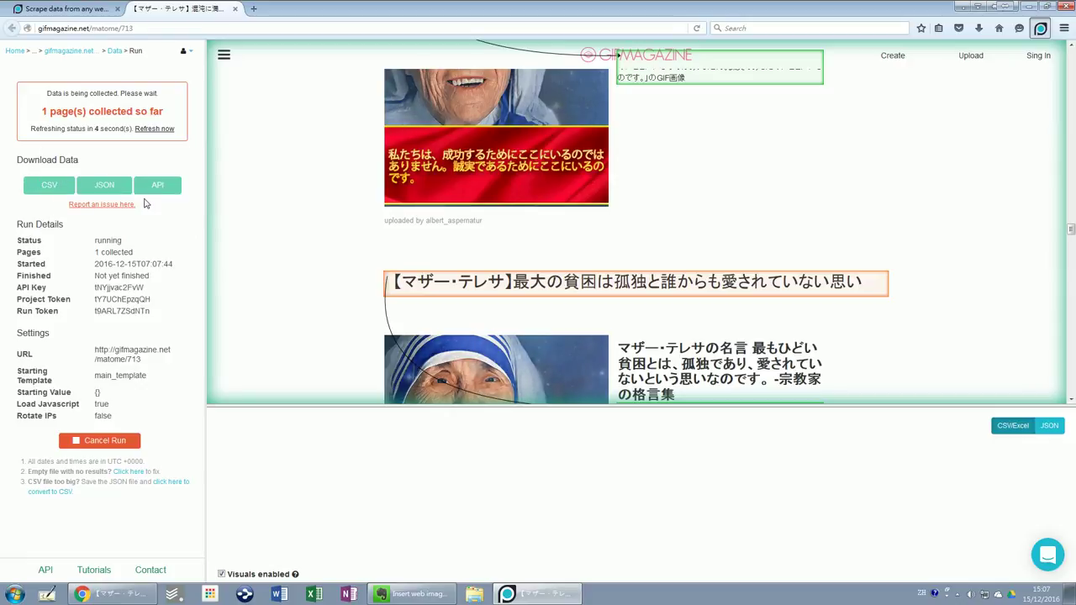
# Download the results as CSV and open run_results.csv in Microsoft Excel
pyautogui.click(60, 162)
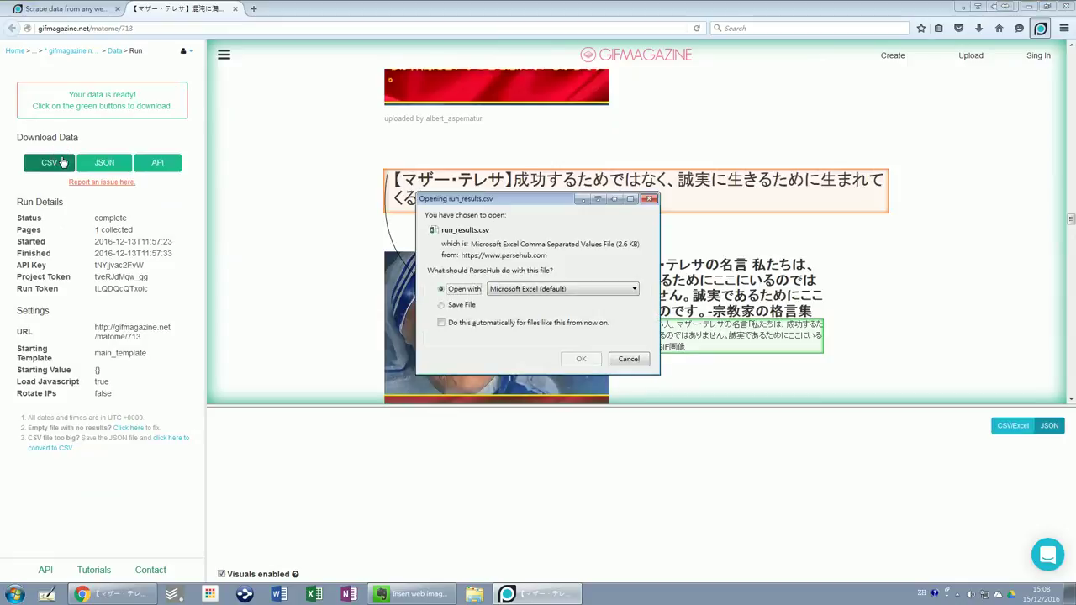
pyautogui.click(459, 305)
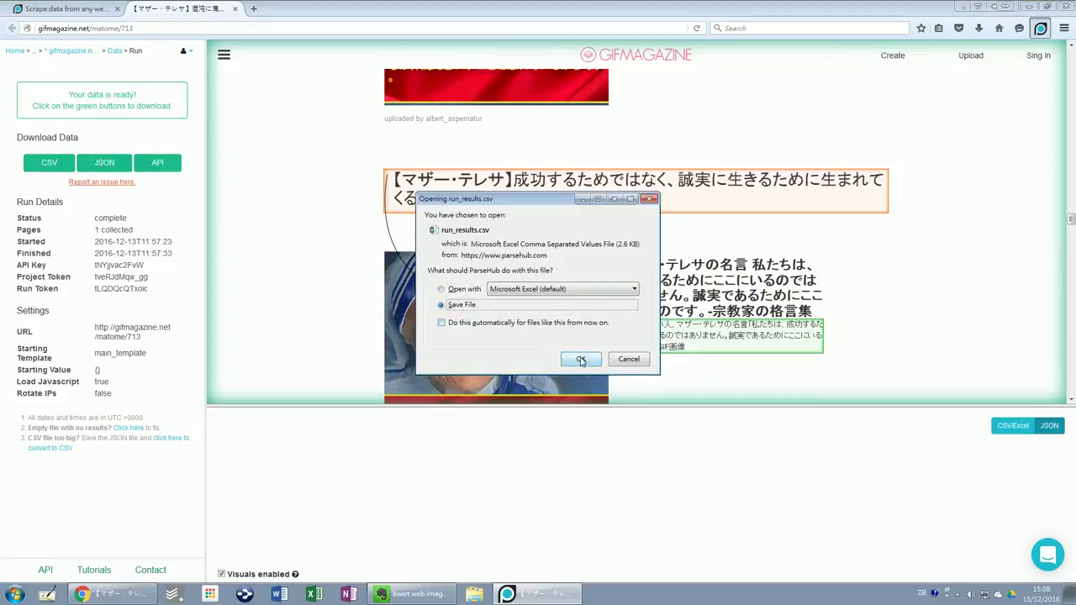
pyautogui.click(459, 292)
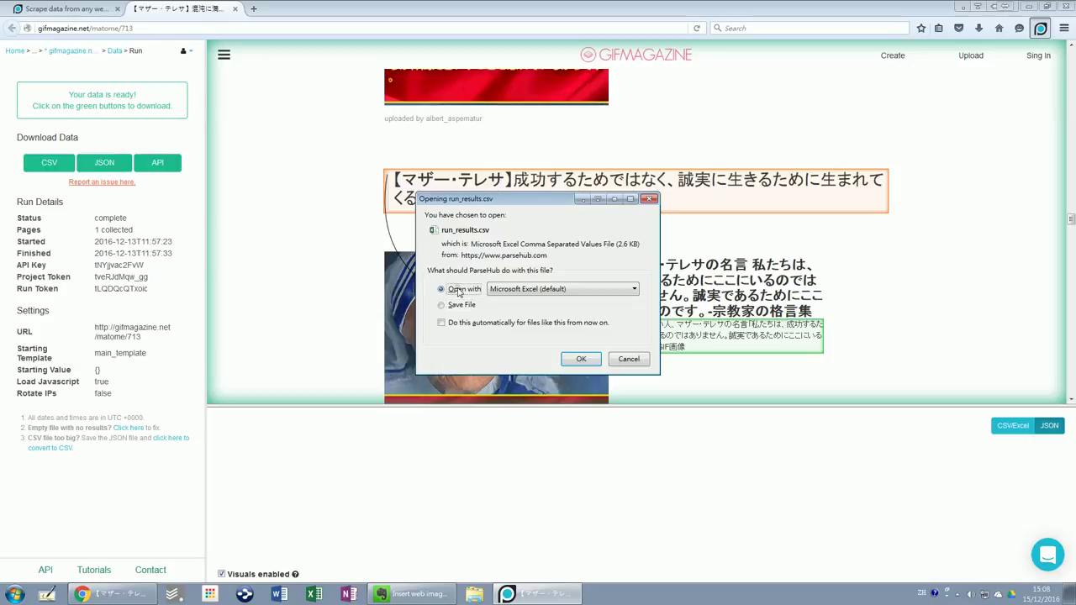
pyautogui.click(580, 359)
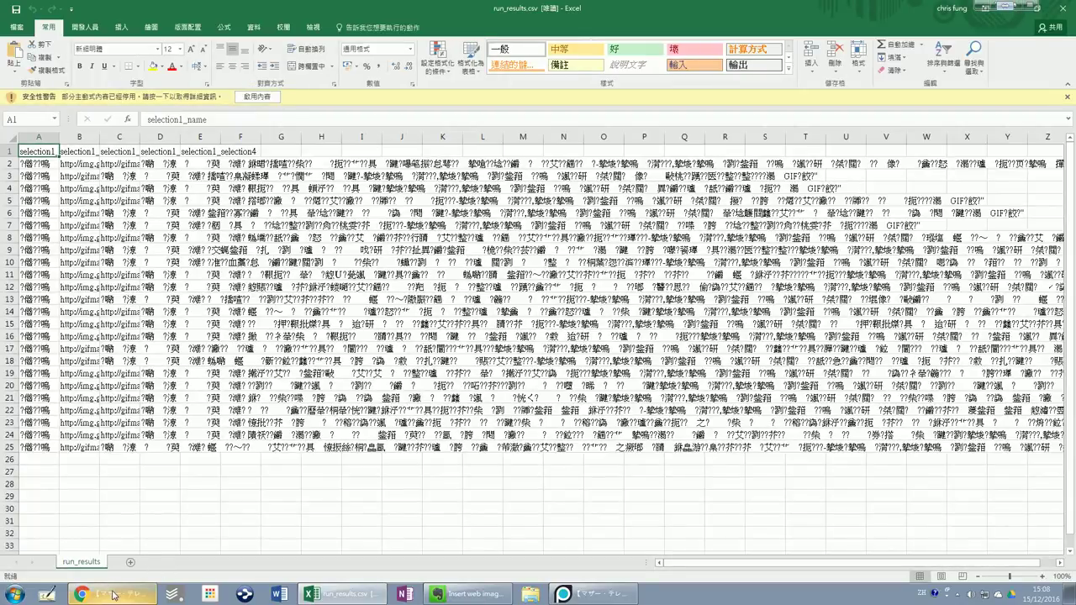
# Look over the garbled run_results.csv in Excel, then switch back to ParseHub in Firefox
pyautogui.moveTo(113, 595)
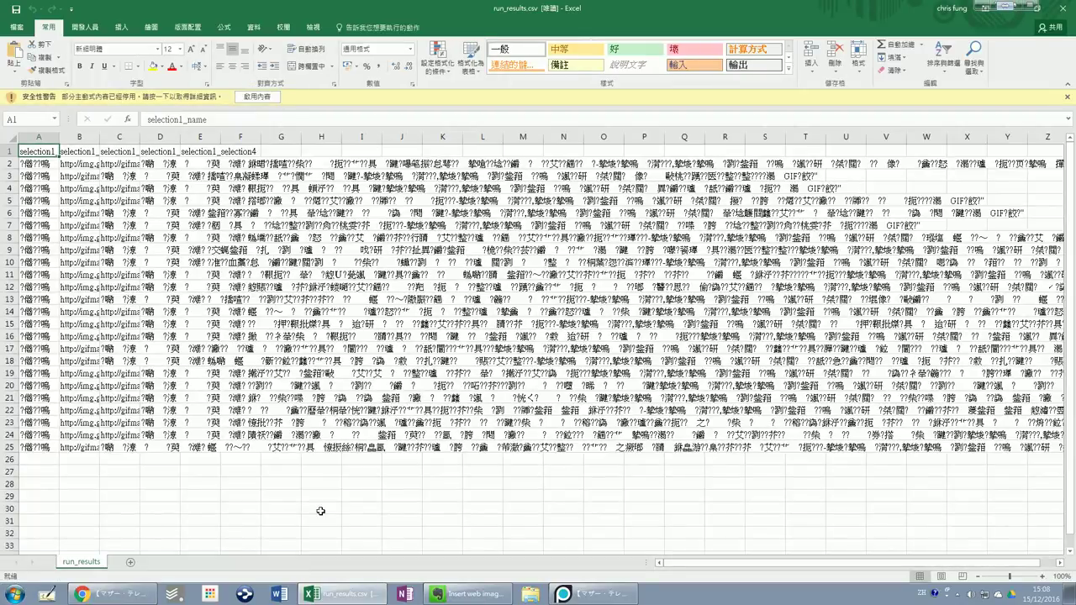
pyautogui.hotkey('alt', 'Tab')
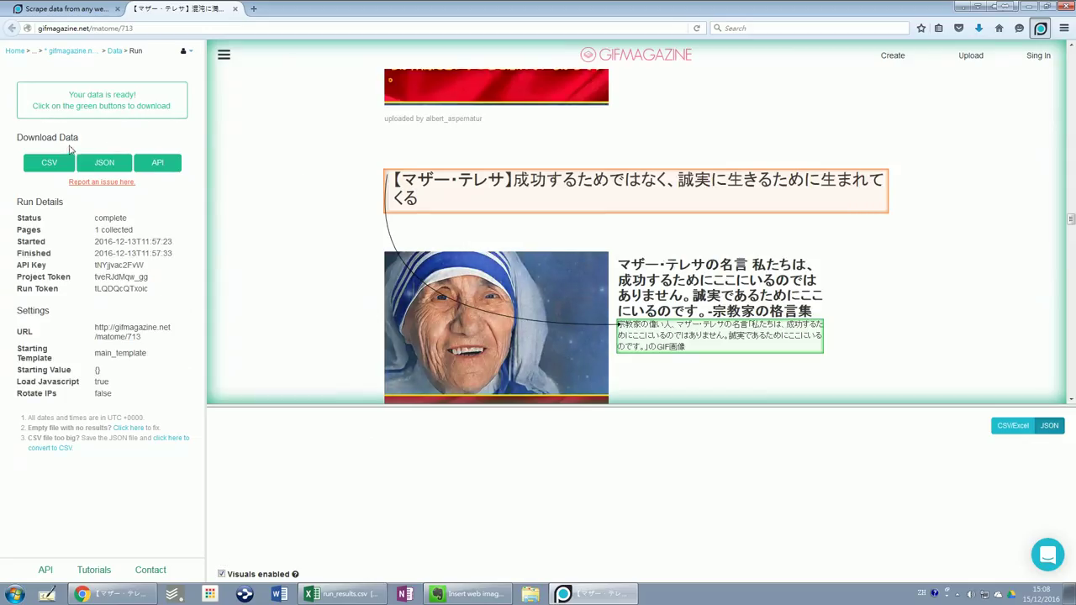
# Download the CSV again, choosing Save File so run_results.csv is saved to disk
pyautogui.click(64, 163)
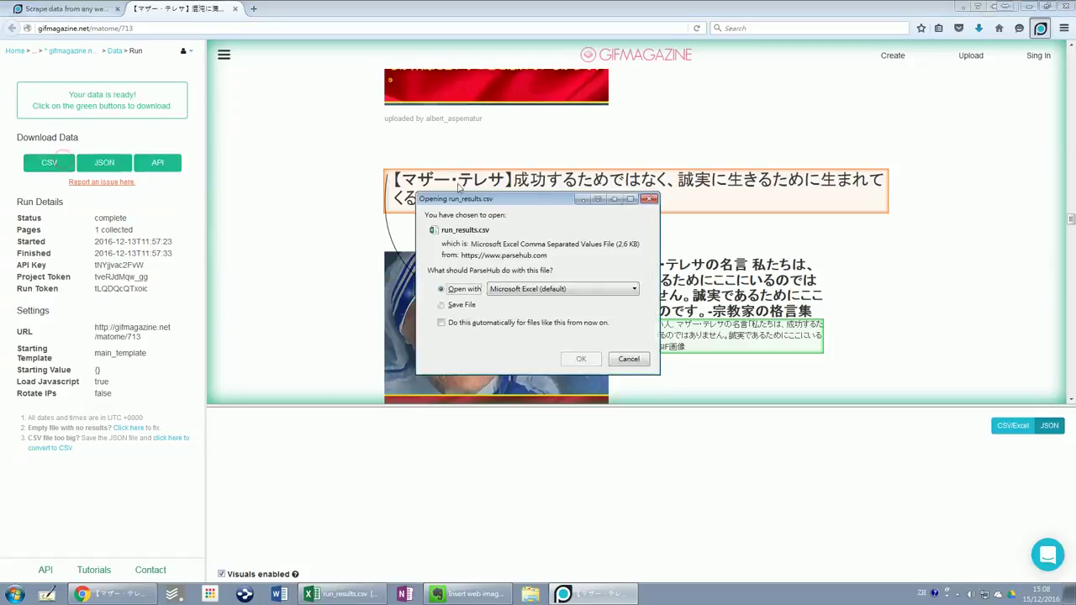
pyautogui.click(458, 305)
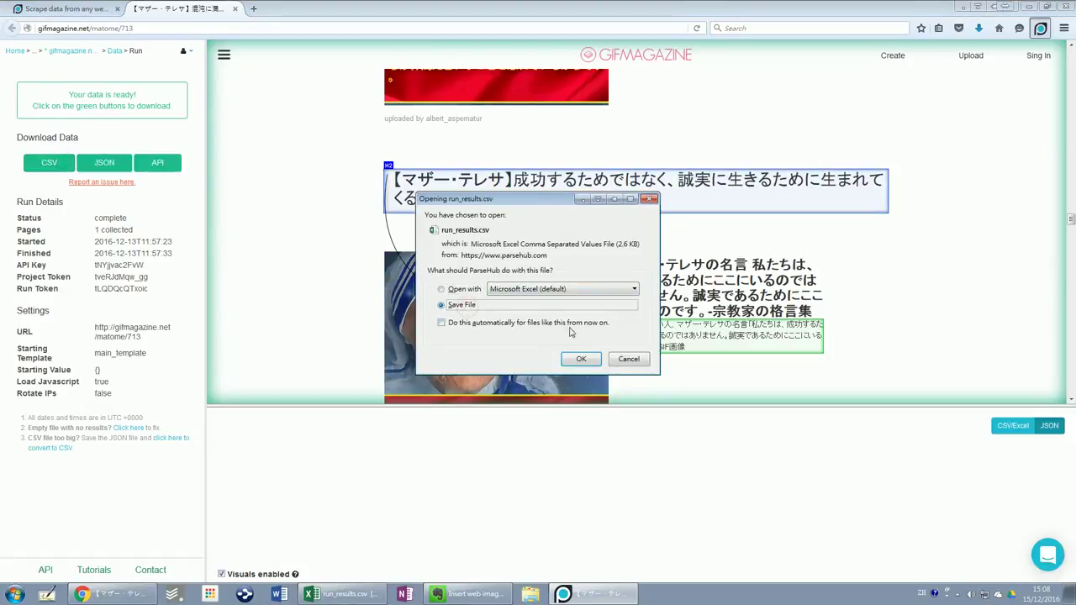
pyautogui.click(579, 360)
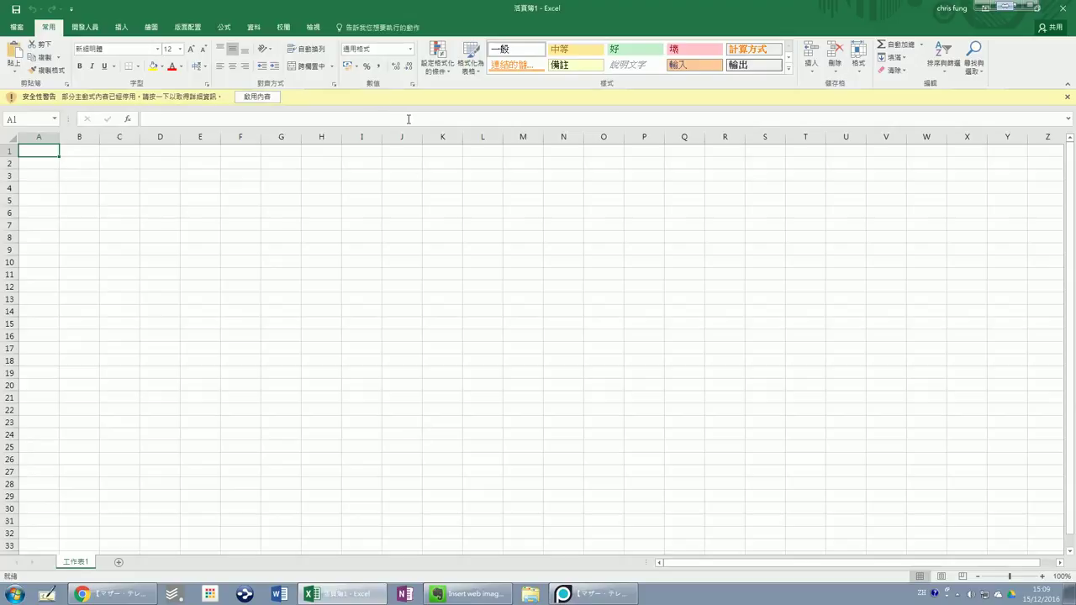
# Use Data > From Text to open T:\run_results.csv in the Text Import Wizard
pyautogui.click(244, 31)
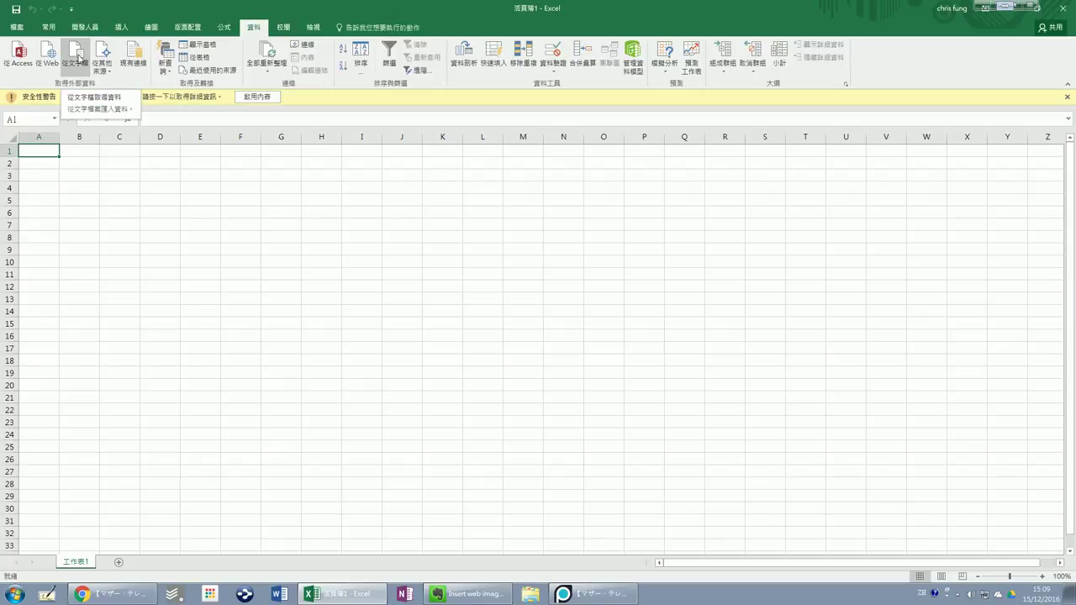
pyautogui.click(78, 58)
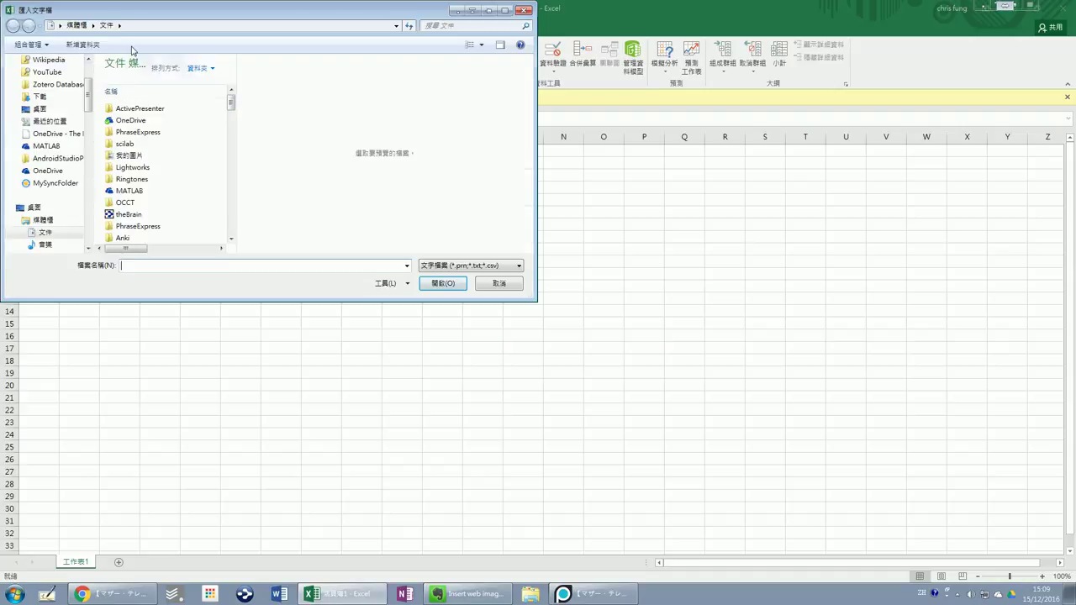
pyautogui.write('T:\\run_results.csv')
pyautogui.click(437, 283)
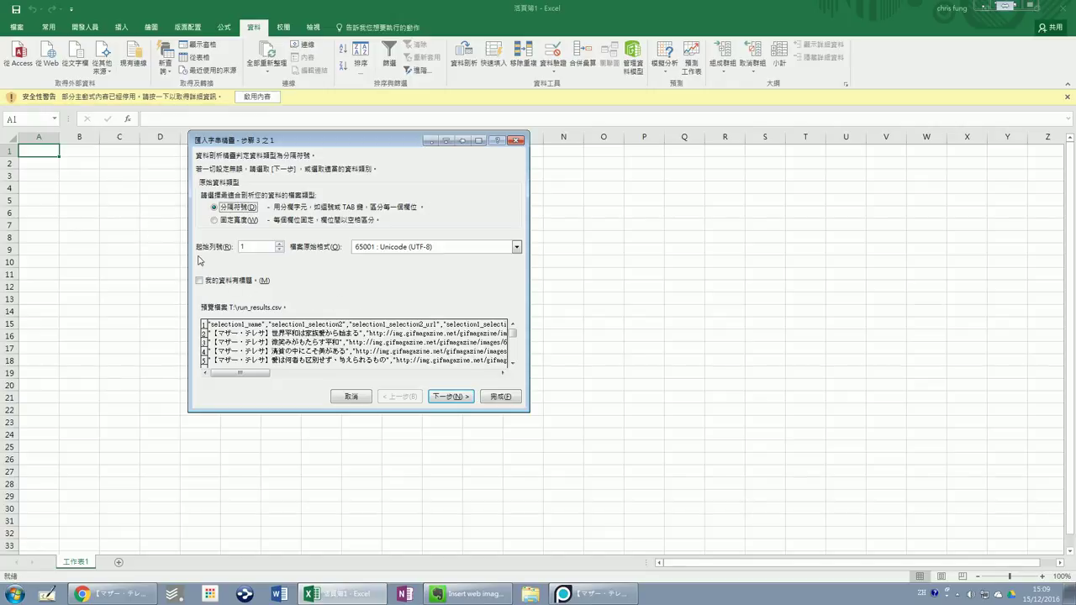
# Import with headers and a comma delimiter into $A$1, then check the quote in A7
pyautogui.click(205, 284)
pyautogui.click(439, 398)
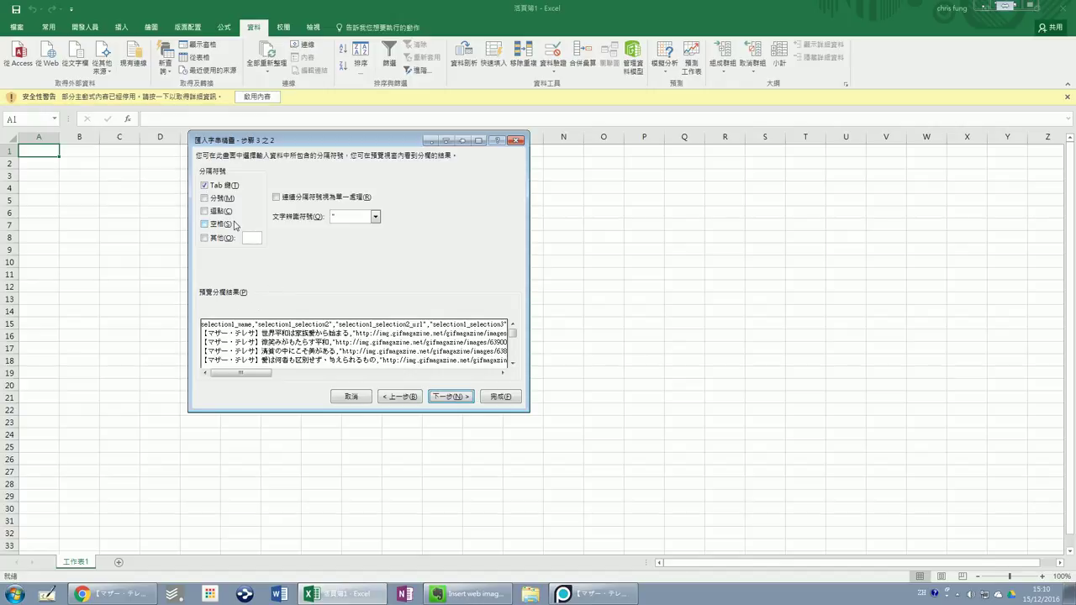
pyautogui.click(227, 217)
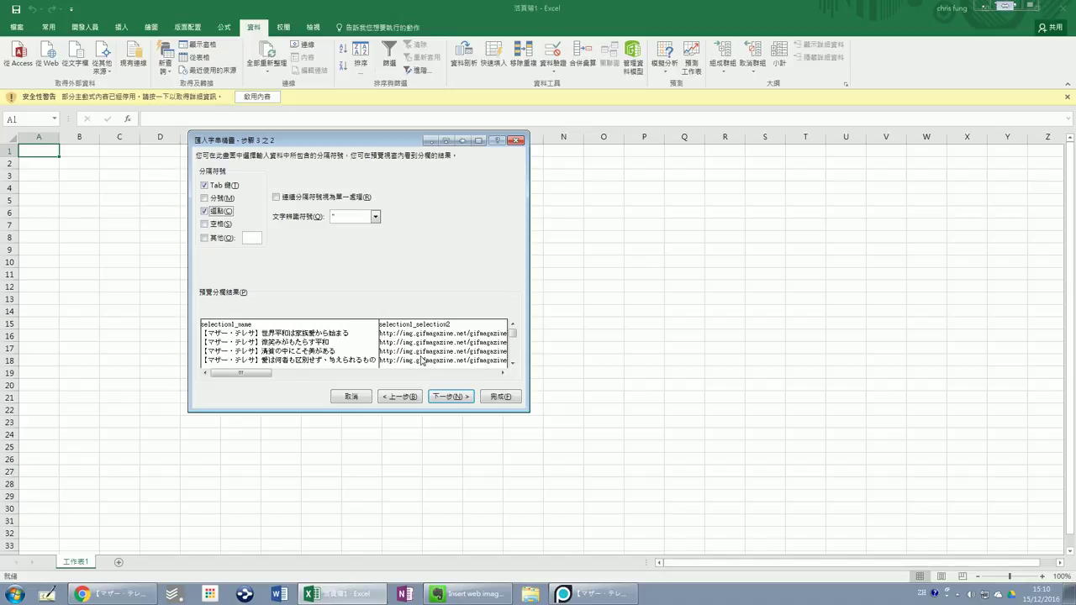
pyautogui.click(444, 396)
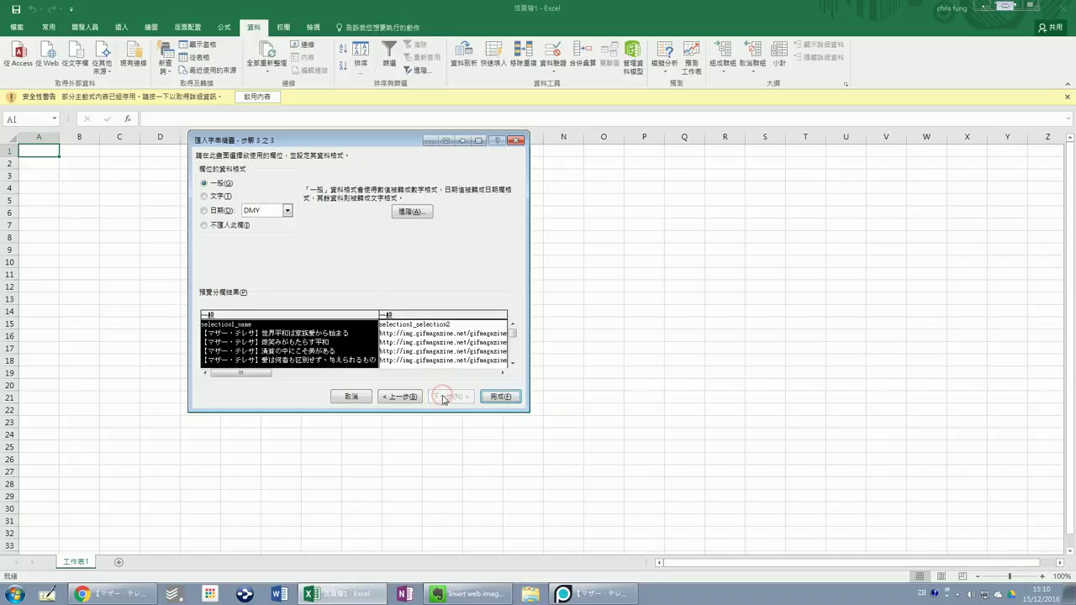
pyautogui.click(484, 398)
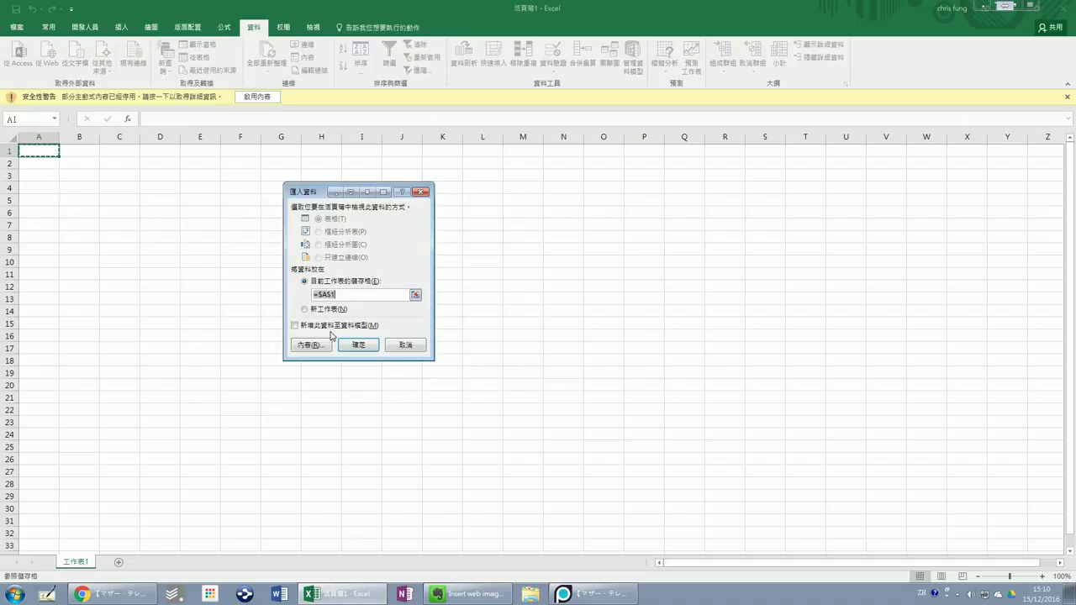
pyautogui.press('Return')
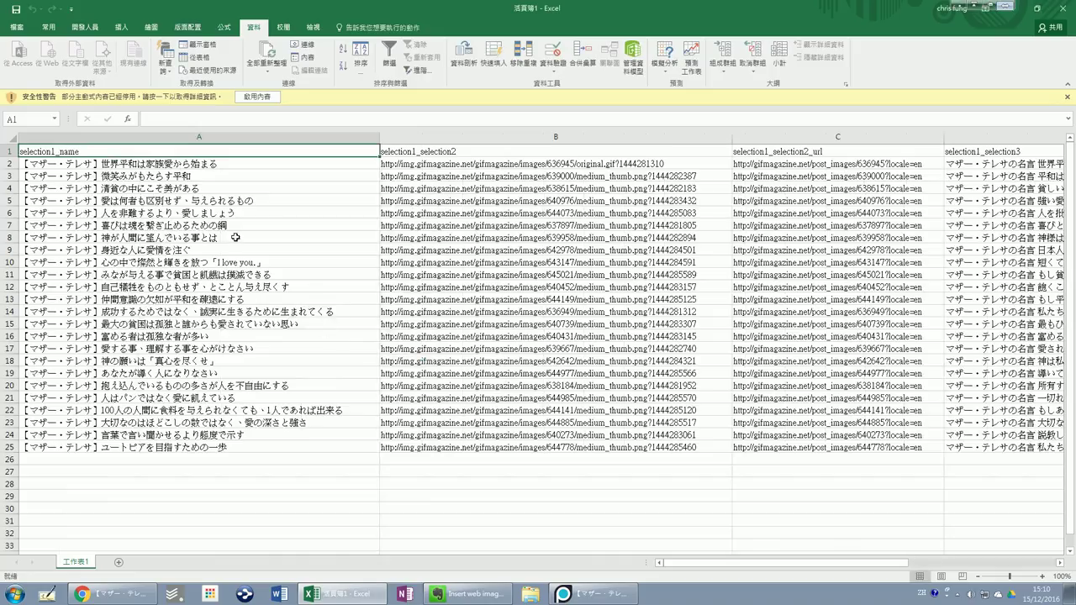
pyautogui.click(254, 227)
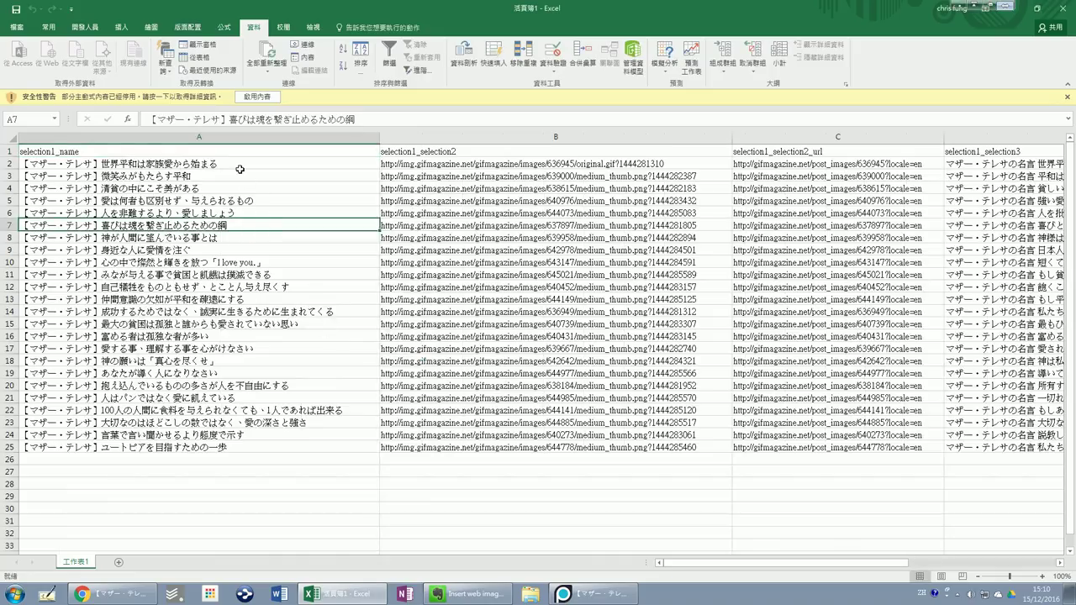
# Inspect row 7's cells, the full quote title in A7, and the URL in B12
pyautogui.press('Right')
pyautogui.press('Left')
pyautogui.press('Right')
pyautogui.press('Right')
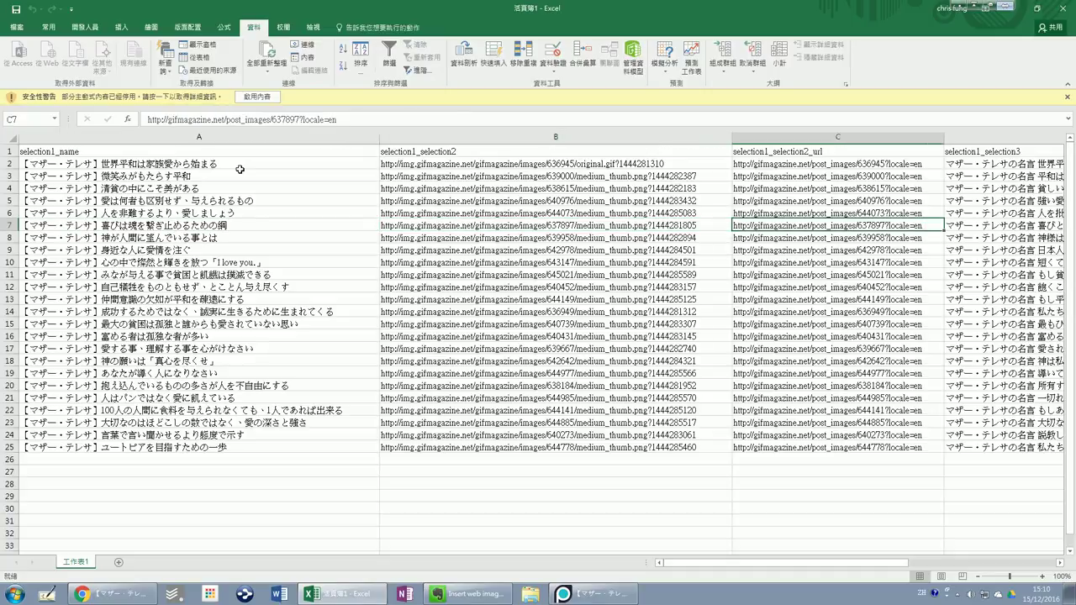
pyautogui.press('Right')
pyautogui.press('Right')
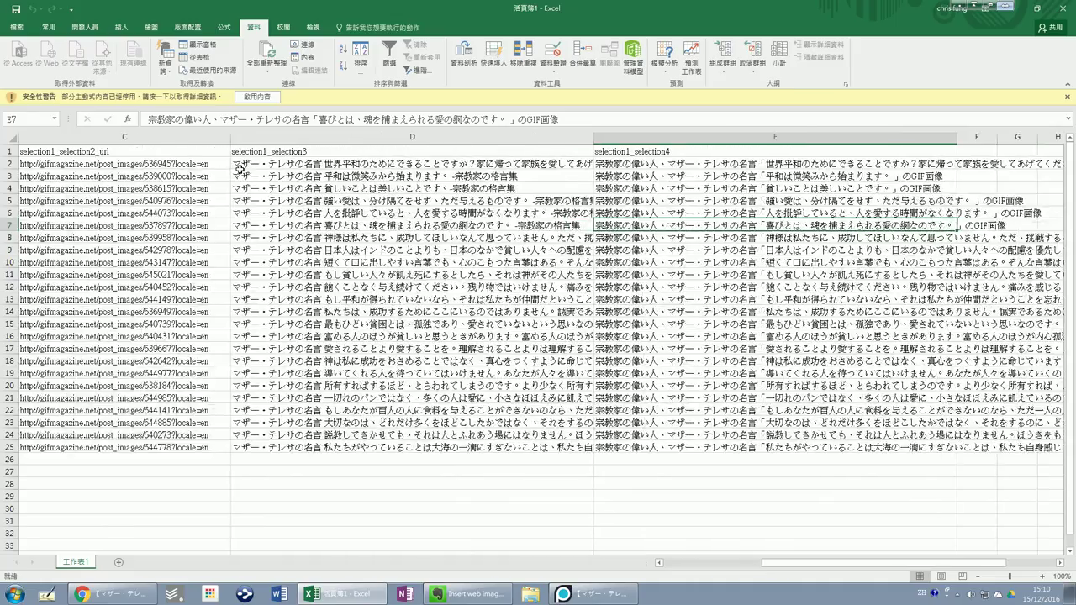
pyautogui.press('Right')
pyautogui.press('Right')
pyautogui.press('Left')
pyautogui.press('Home')
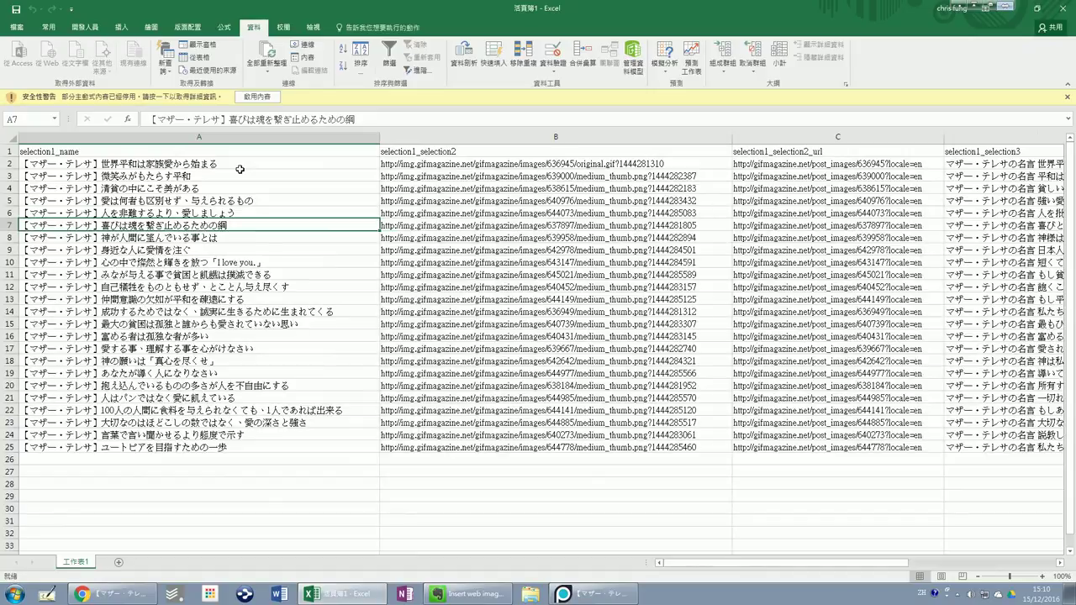
pyautogui.click(220, 120)
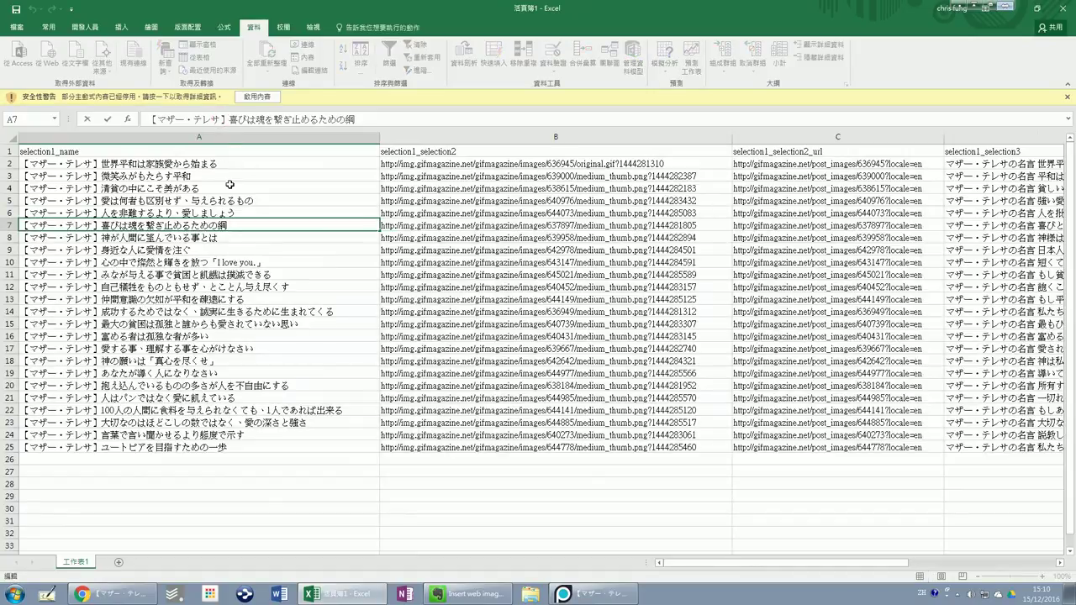
pyautogui.click(380, 284)
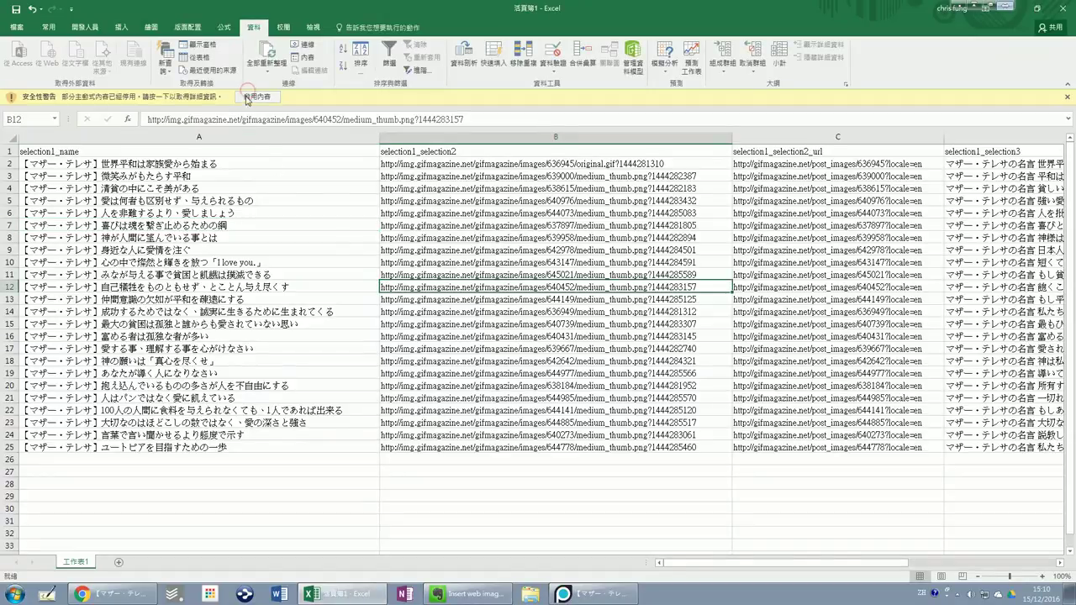
# Enable the workbook's blocked content and step through the image URLs starting at B2
pyautogui.click(244, 99)
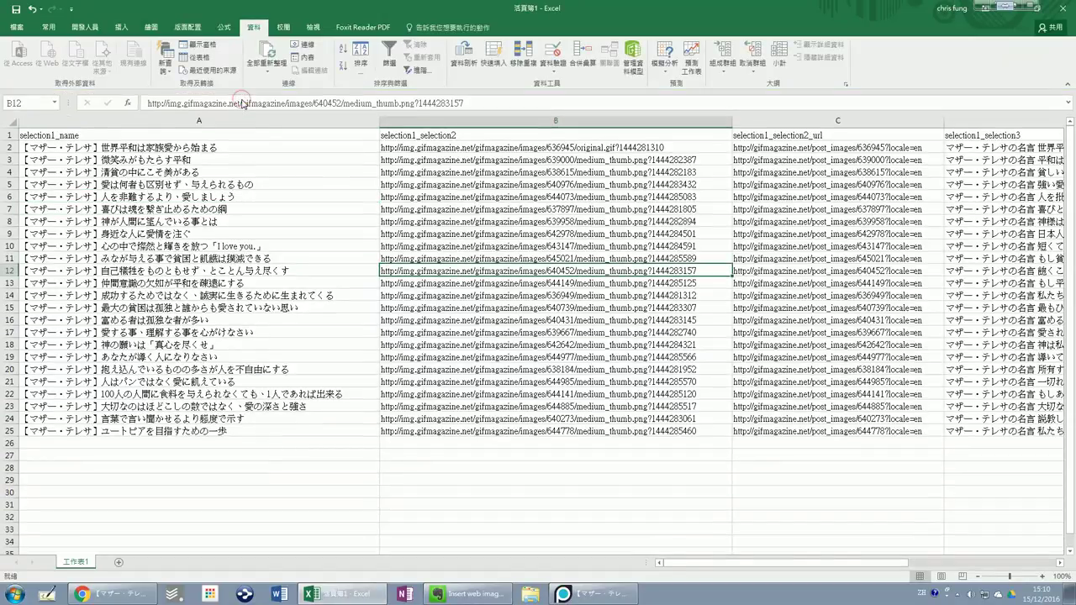
pyautogui.click(531, 209)
pyautogui.click(525, 184)
pyautogui.click(521, 172)
pyautogui.click(531, 150)
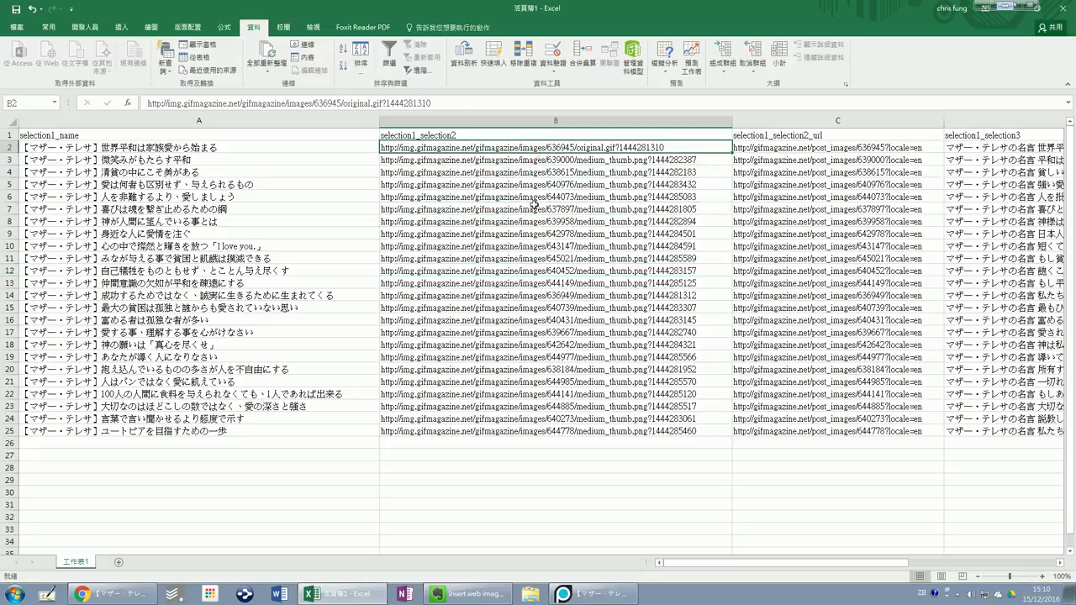
pyautogui.click(513, 182)
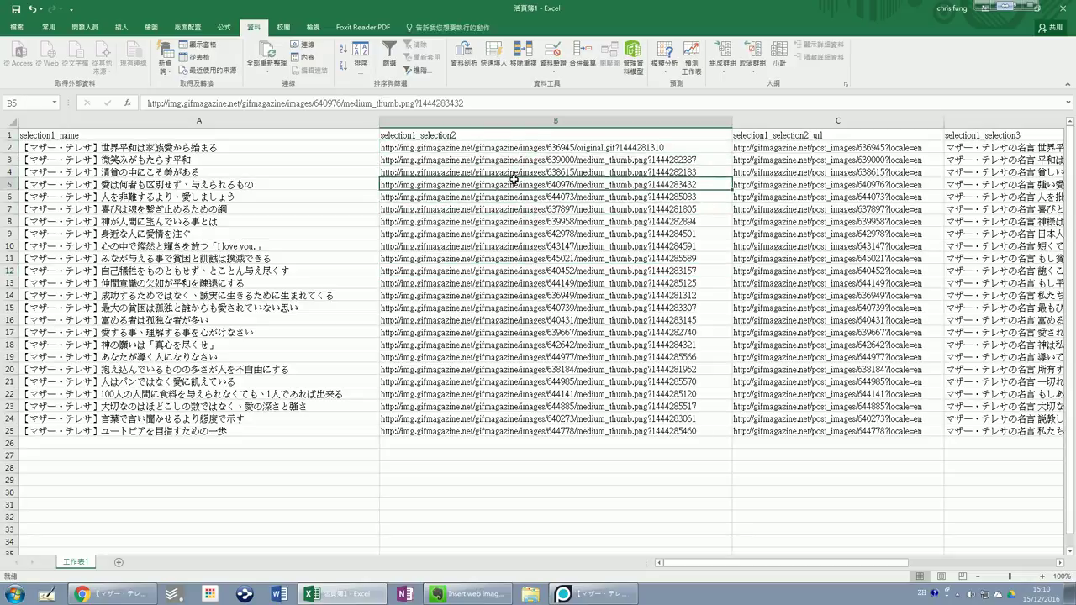
pyautogui.press('Up')
pyautogui.press('Up')
pyautogui.press('Down')
pyautogui.press('Down')
pyautogui.press('Down')
pyautogui.press('Down')
pyautogui.press('Down')
pyautogui.press('Down')
pyautogui.press('Down')
pyautogui.press('Down')
pyautogui.press('Down')
pyautogui.press('Down')
pyautogui.press('Down')
pyautogui.press('Down')
pyautogui.press('Down')
pyautogui.press('Up')
pyautogui.press('Up')
pyautogui.press('Up')
pyautogui.press('Up')
pyautogui.press('Up')
pyautogui.press('Up')
pyautogui.press('Up')
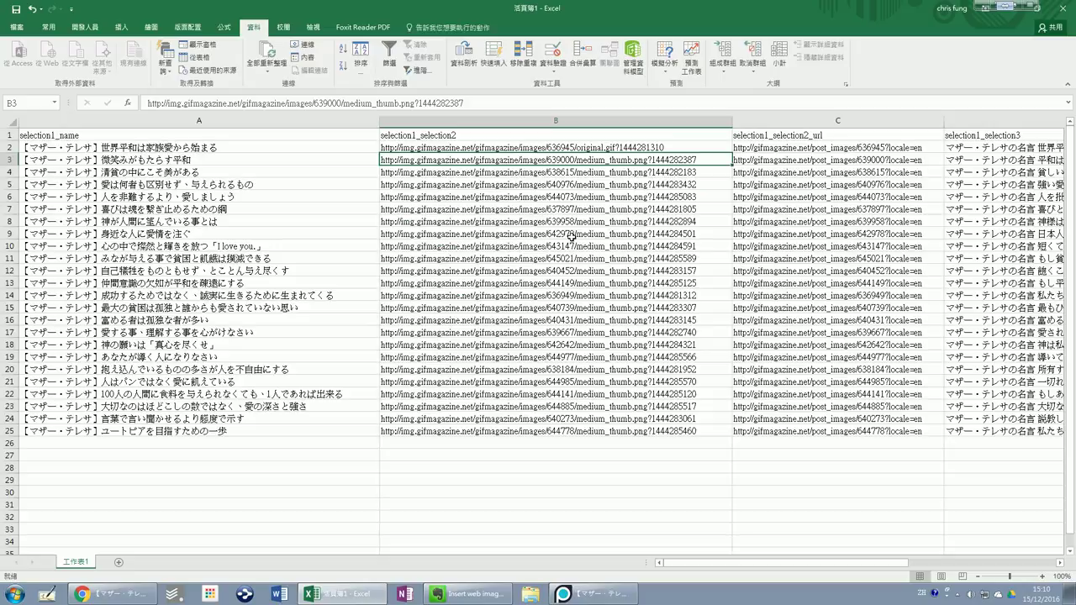
# Select the whole column B of image URLs
pyautogui.click(366, 323)
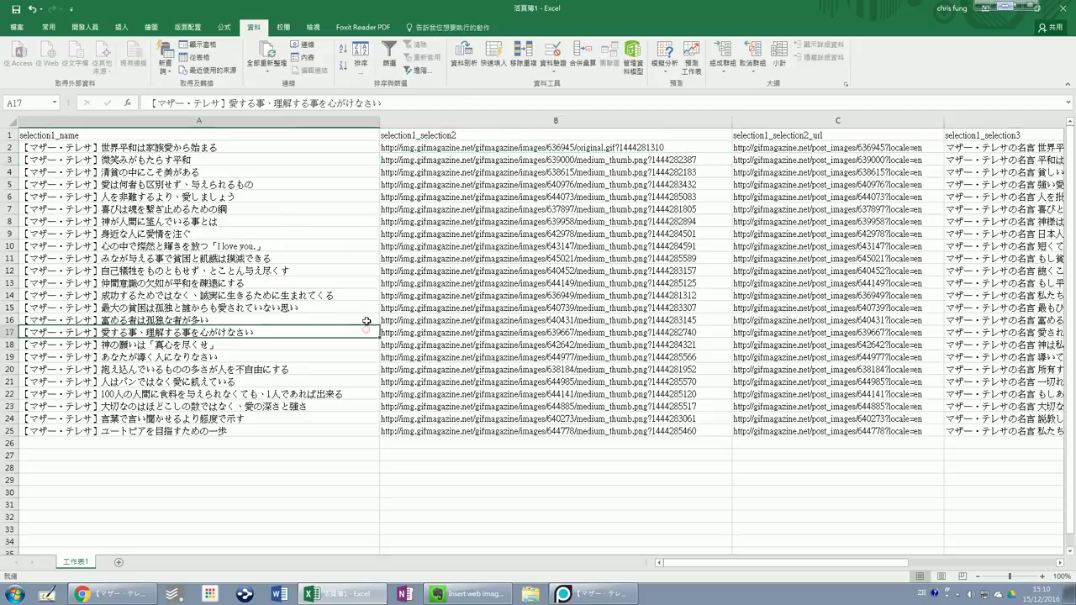
pyautogui.click(479, 160)
pyautogui.click(474, 122)
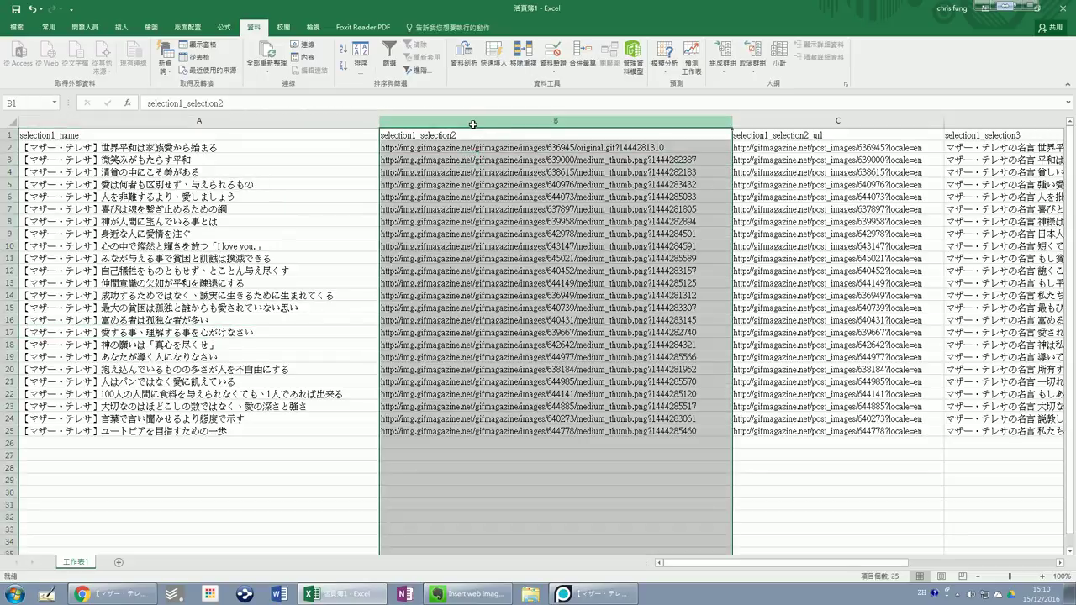
# Select B2 and create a new macro named InsertWebImage from Developer > Macros
pyautogui.click(472, 143)
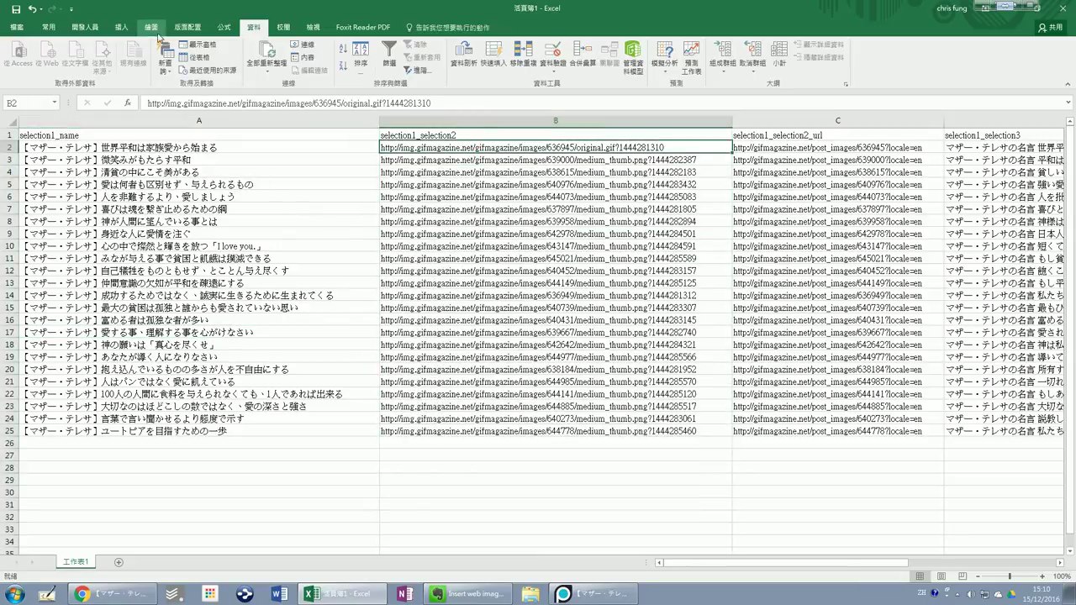
pyautogui.click(84, 27)
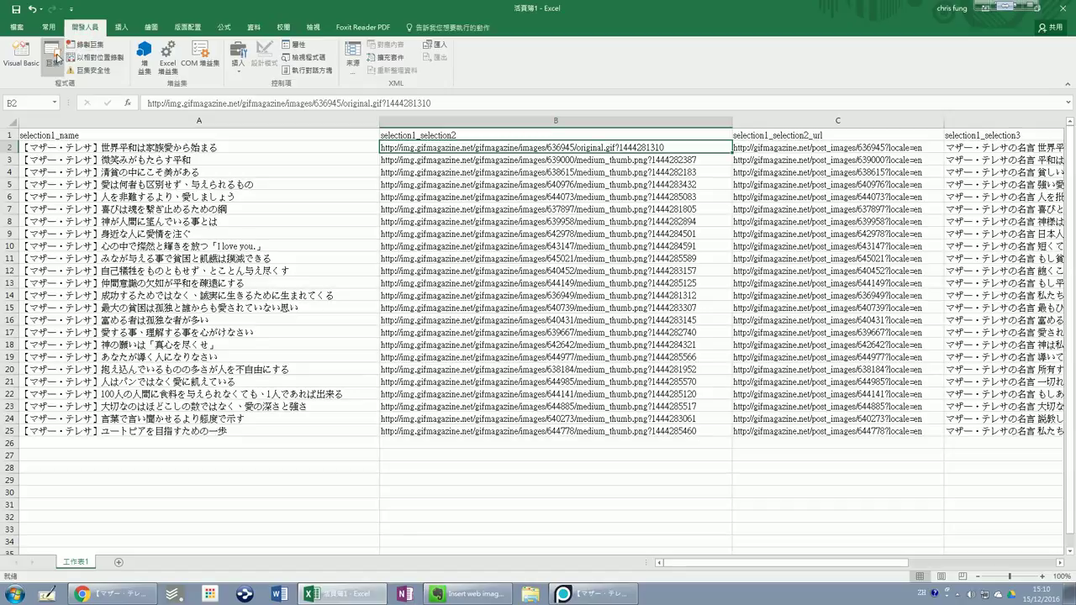
pyautogui.click(55, 57)
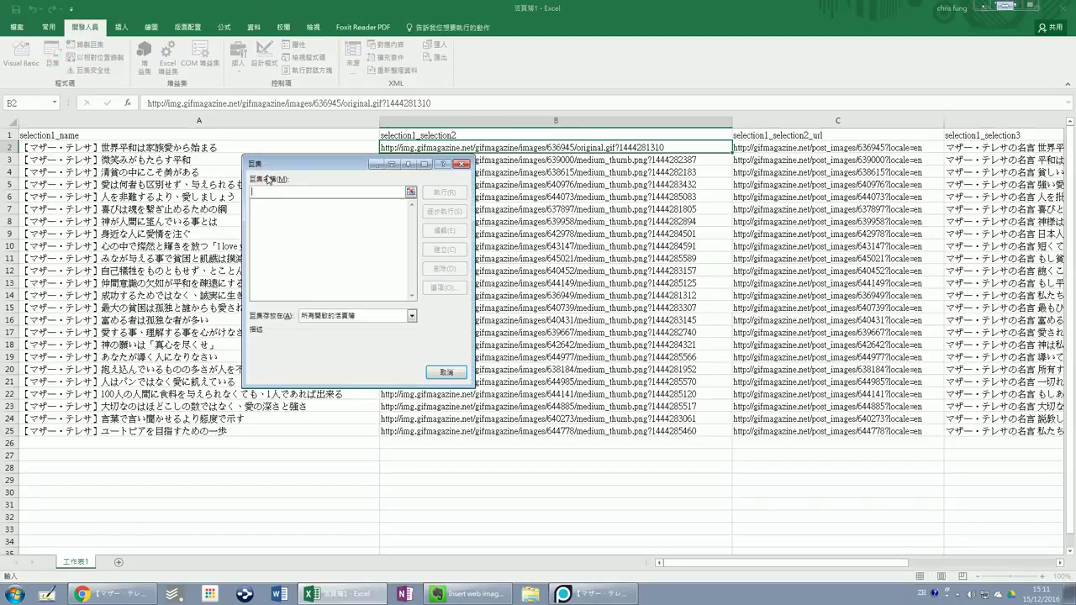
pyautogui.write('t')
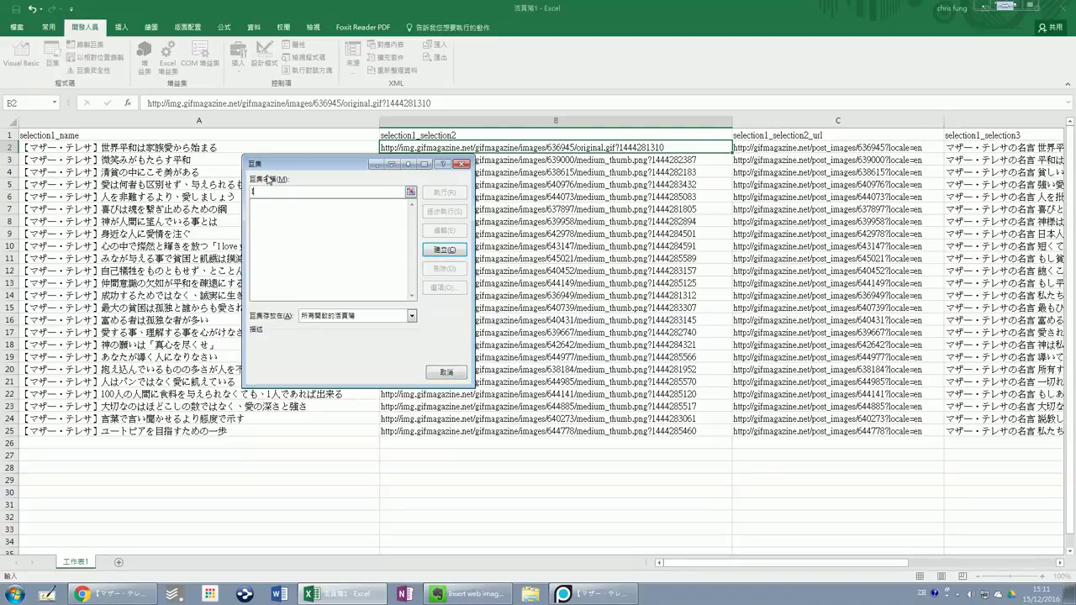
pyautogui.write('sertWebImage')
pyautogui.click(444, 250)
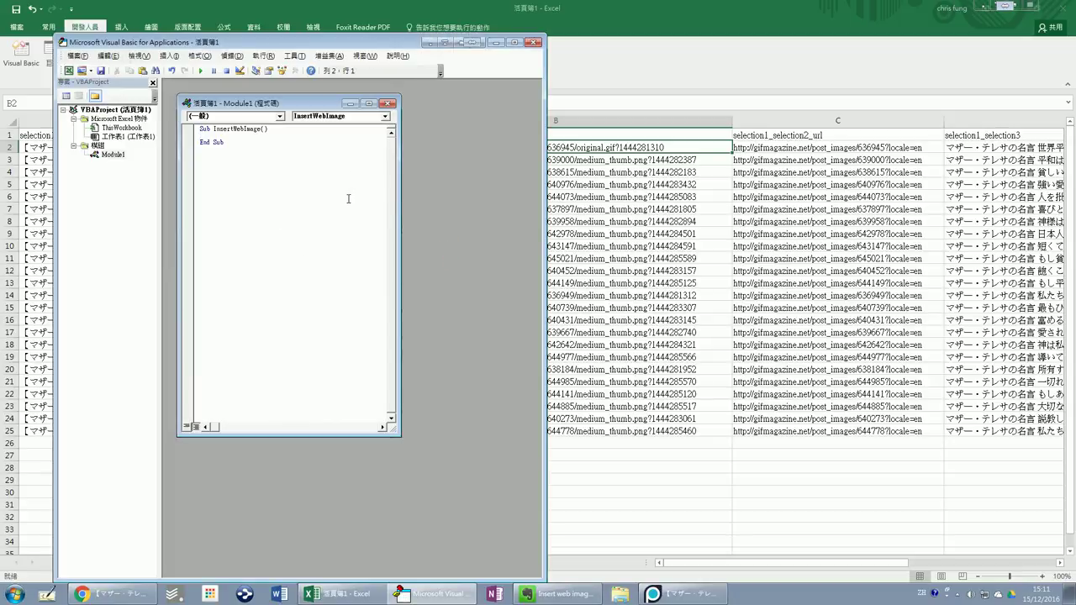
# Copy the For Each … Next cel loop code from the Evernote note
pyautogui.click(552, 593)
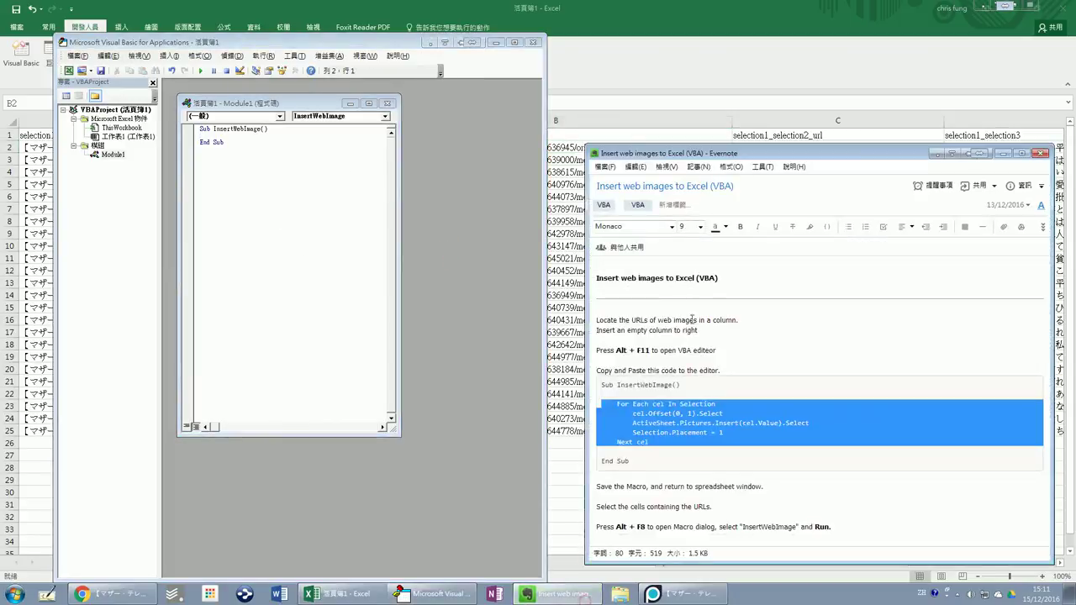
pyautogui.click(694, 351)
pyautogui.click(678, 404)
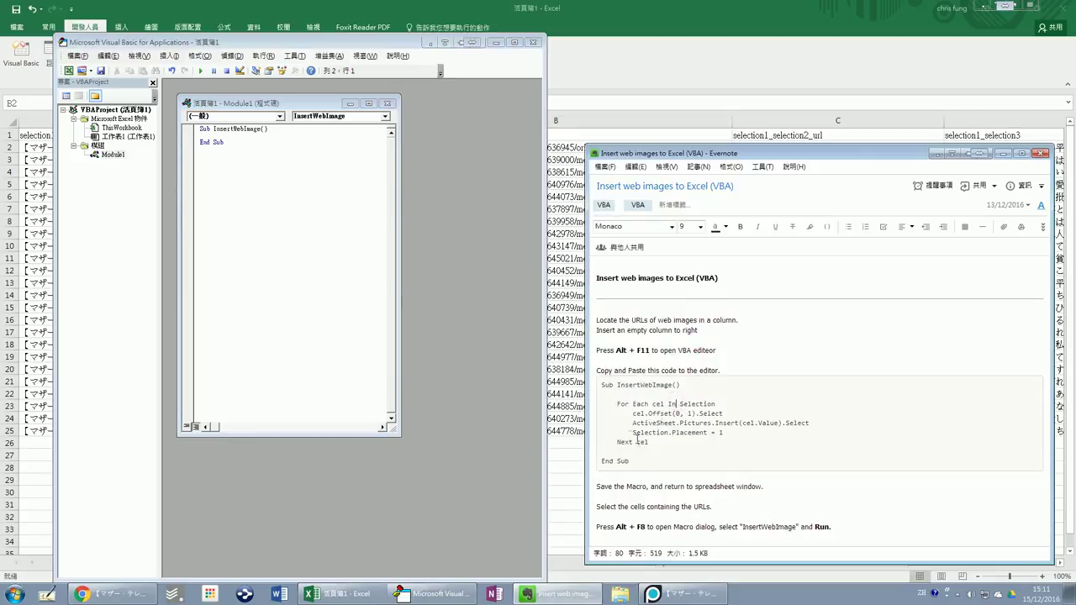
pyautogui.moveTo(625, 423); pyautogui.dragTo(632, 422)
pyautogui.tripleClick(629, 400)
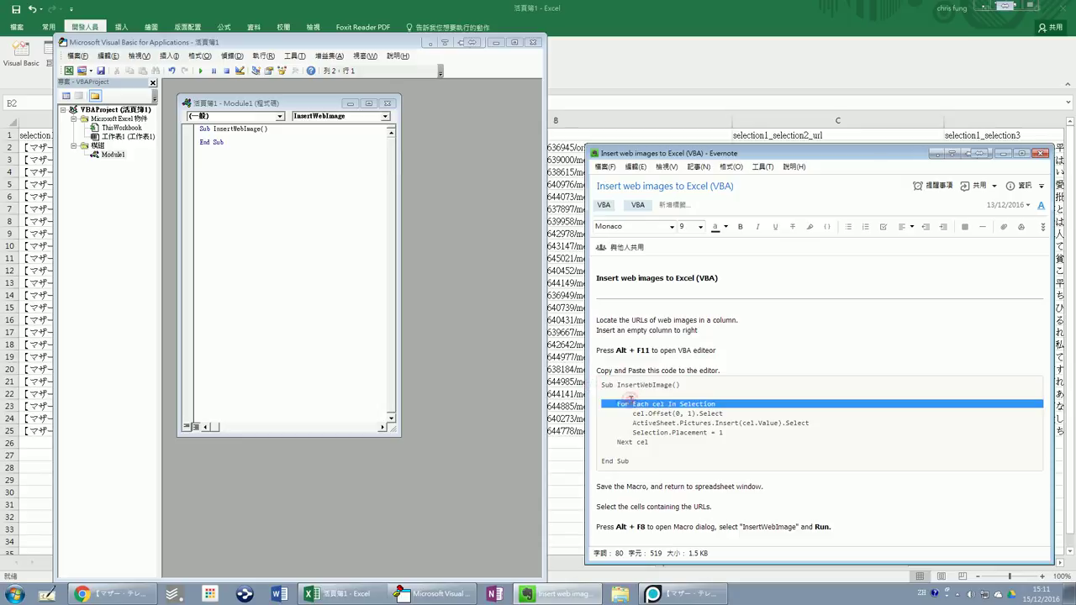
pyautogui.hotkey('shift', 'Down')
pyautogui.hotkey('shift', 'Down')
pyautogui.hotkey('shift', 'Down')
pyautogui.hotkey('shift', 'Down')
pyautogui.hotkey('ctrl', 'c')
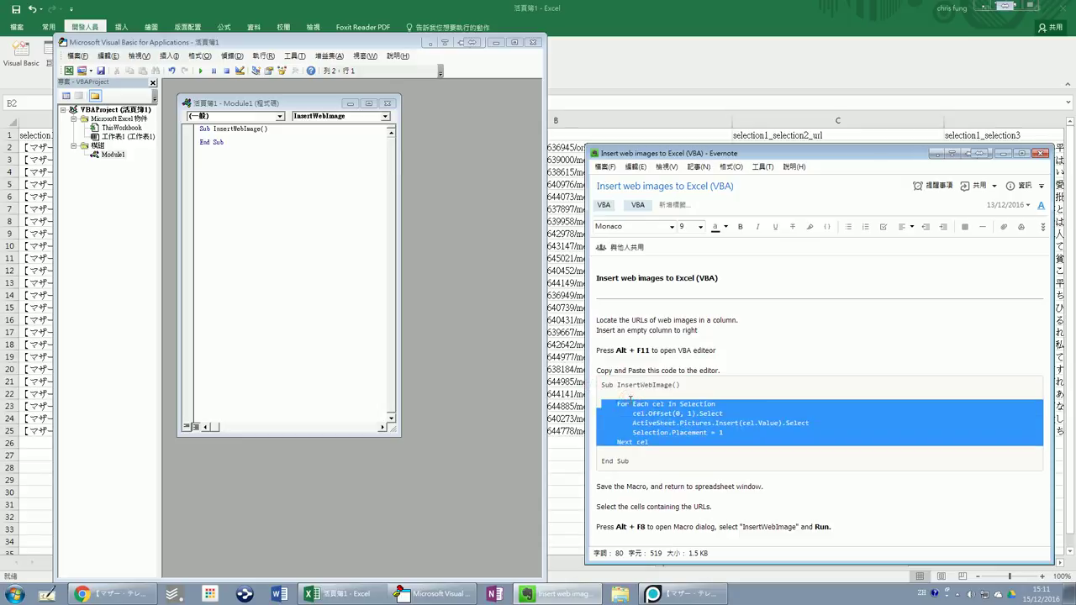
# Paste the loop into the empty InsertWebImage macro and start saving the workbook
pyautogui.click(175, 119)
pyautogui.click(213, 136)
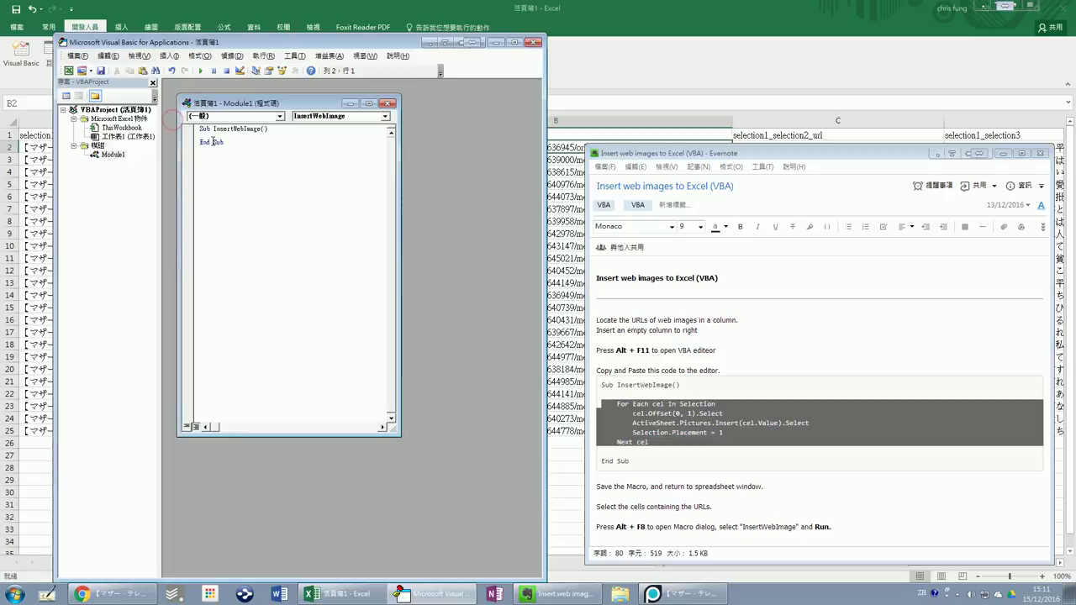
pyautogui.hotkey('ctrl', 'v')
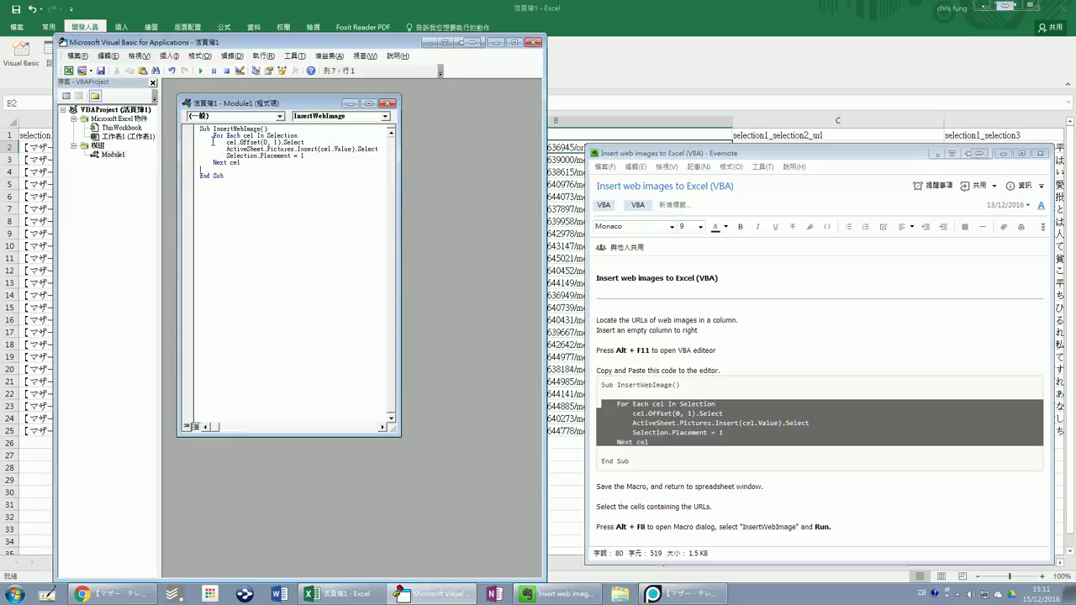
pyautogui.hotkey('ctrl', 's')
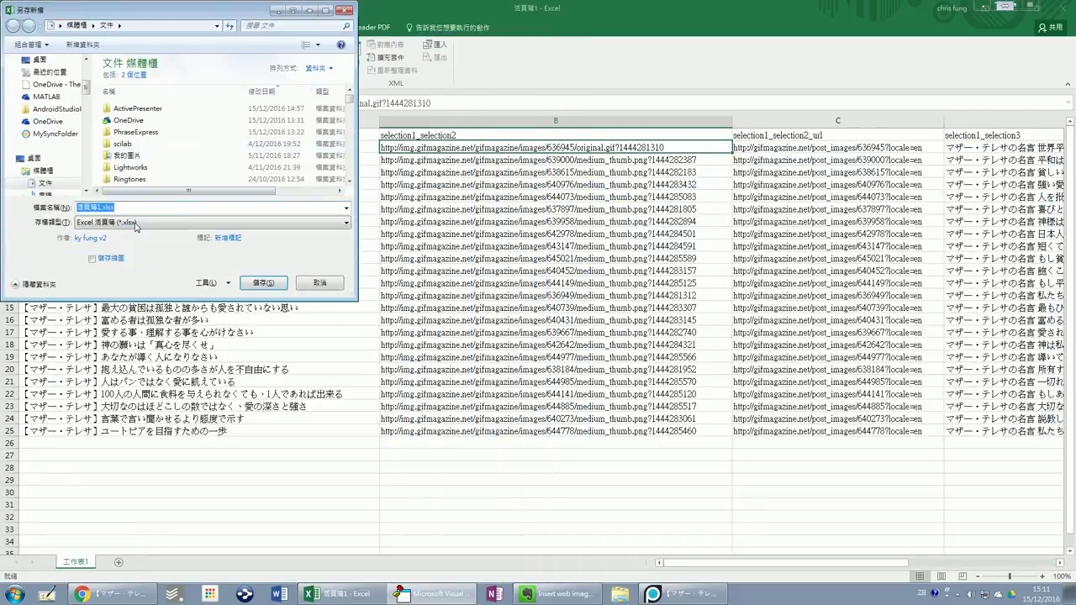
# Save as Excel Macro-Enabled Workbook webscraping_ex1.xlsm, then select cell B3
pyautogui.click(135, 223)
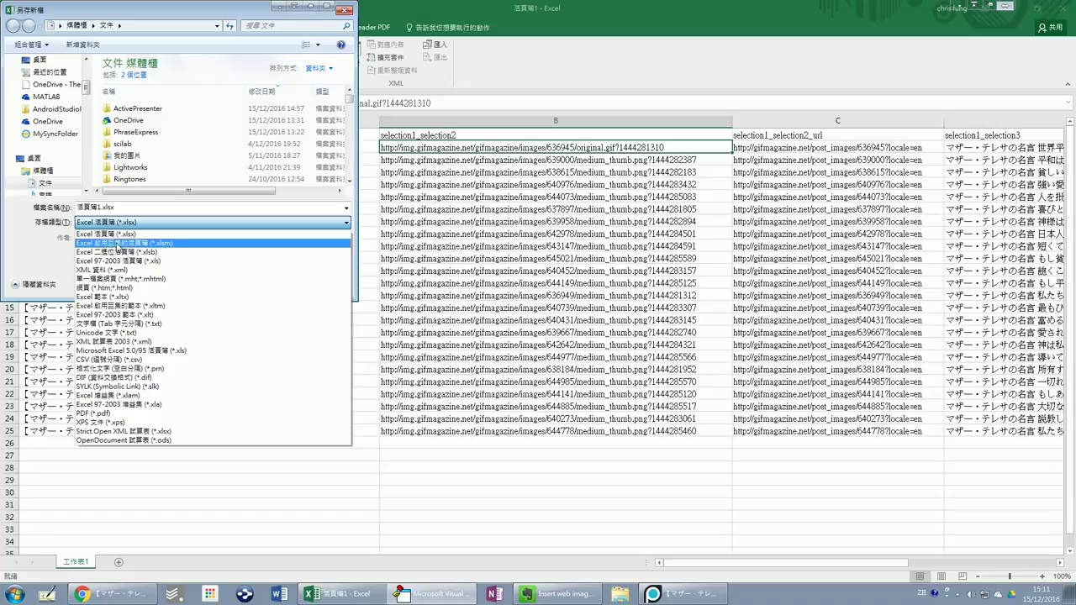
pyautogui.click(118, 243)
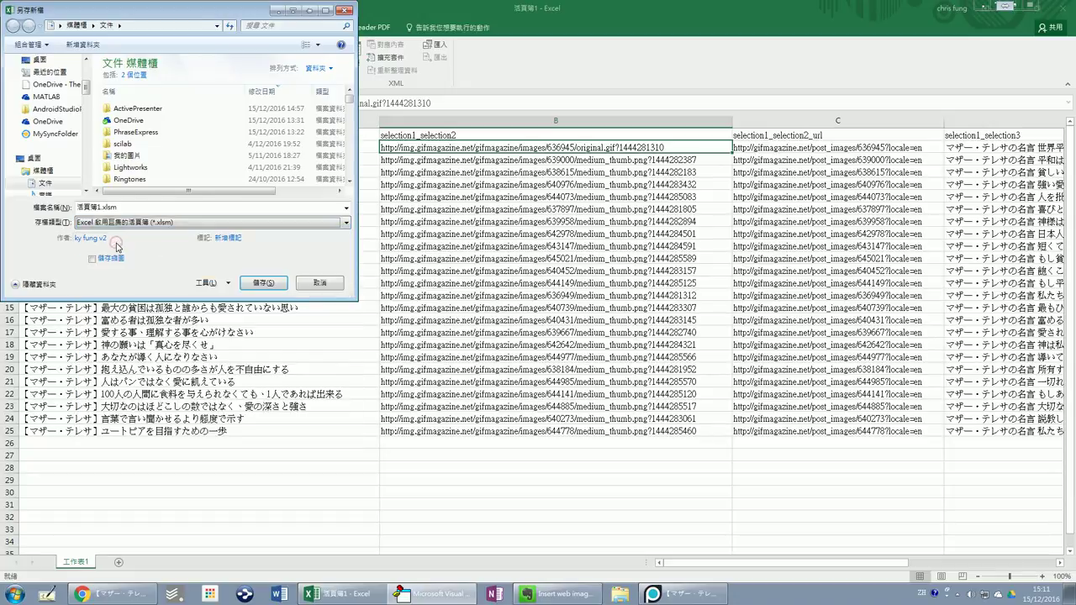
pyautogui.press('Return')
pyautogui.click(428, 159)
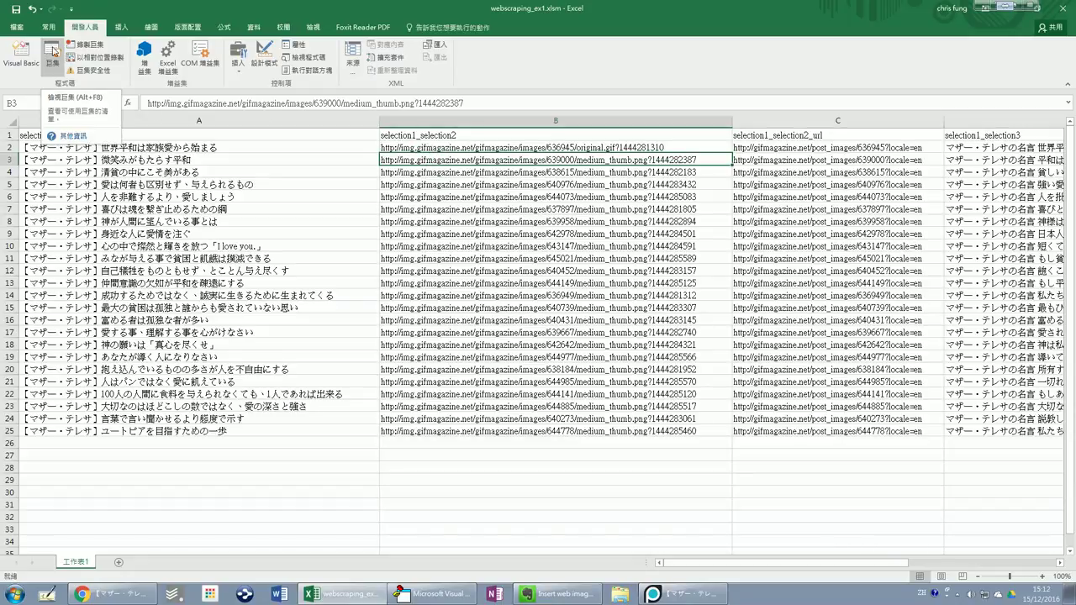
# Run InsertWebImage on the single selected URL to test it
pyautogui.click(53, 52)
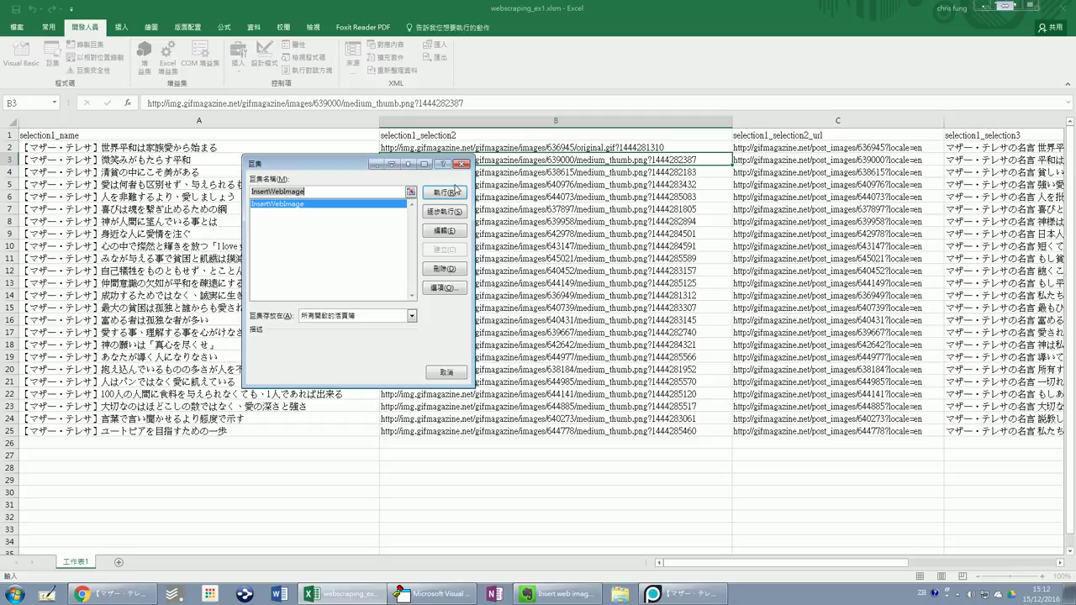
pyautogui.click(454, 189)
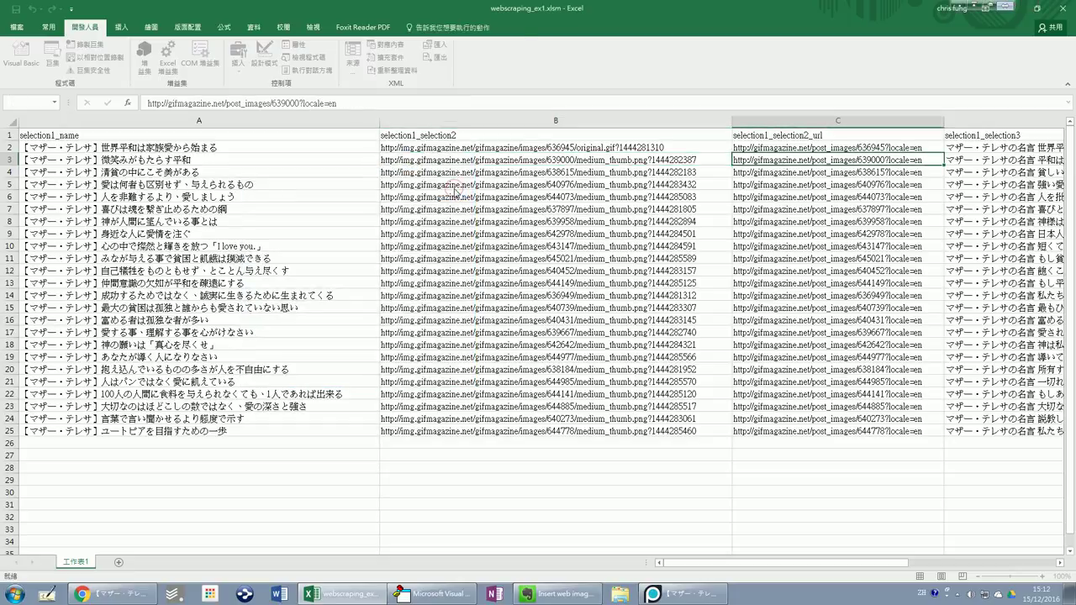
pyautogui.click(702, 211)
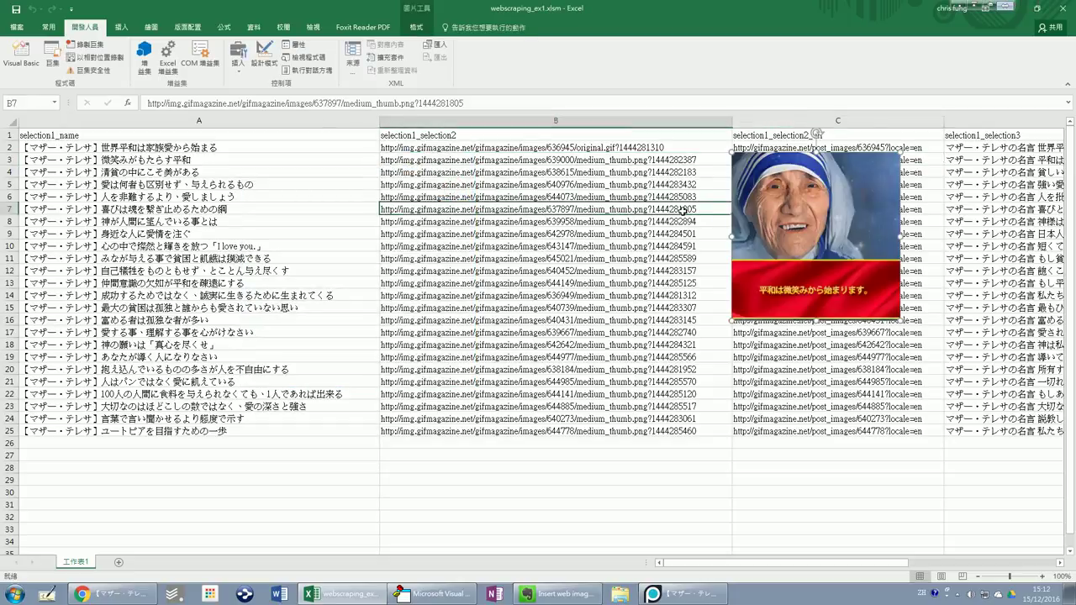
# Select URLs from B4 down, run InsertWebImage on them, then select header row 1
pyautogui.click(619, 172)
pyautogui.hotkey('shift', 'Down')
pyautogui.hotkey('shift', 'Down')
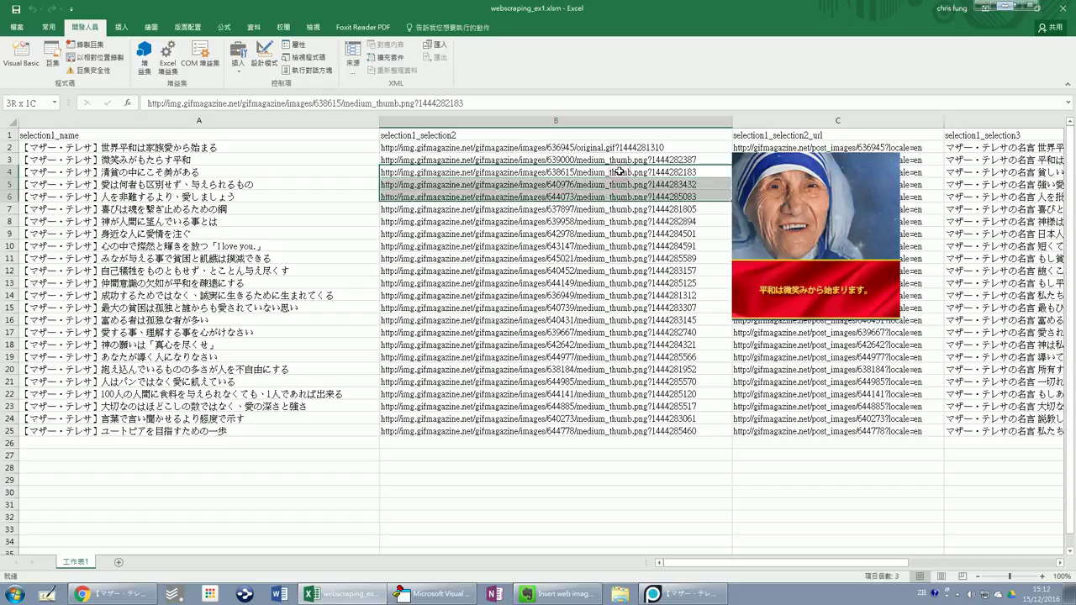
pyautogui.hotkey('shift', 'Down')
pyautogui.hotkey('shift', 'Down')
pyautogui.hotkey('shift', 'Down')
pyautogui.hotkey('shift', 'Down')
pyautogui.hotkey('shift', 'Down')
pyautogui.hotkey('shift', 'Down')
pyautogui.hotkey('shift', 'Down')
pyautogui.hotkey('shift', 'Down')
pyautogui.hotkey('shift', 'Down')
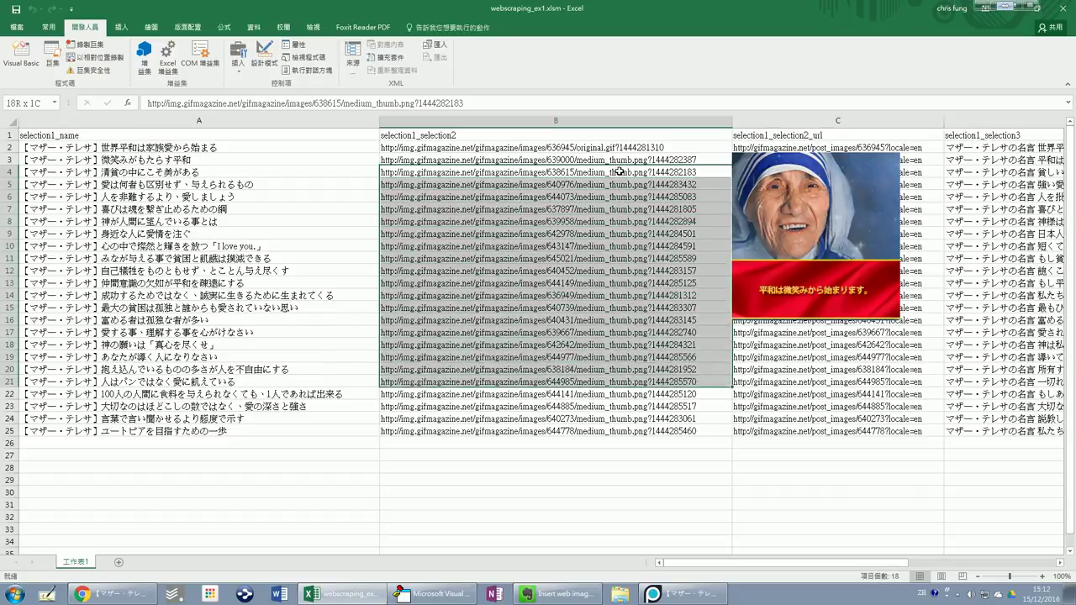
pyautogui.hotkey('shift', 'Down')
pyautogui.hotkey('shift', 'Down')
pyautogui.hotkey('shift', 'Down')
pyautogui.hotkey('shift', 'Down')
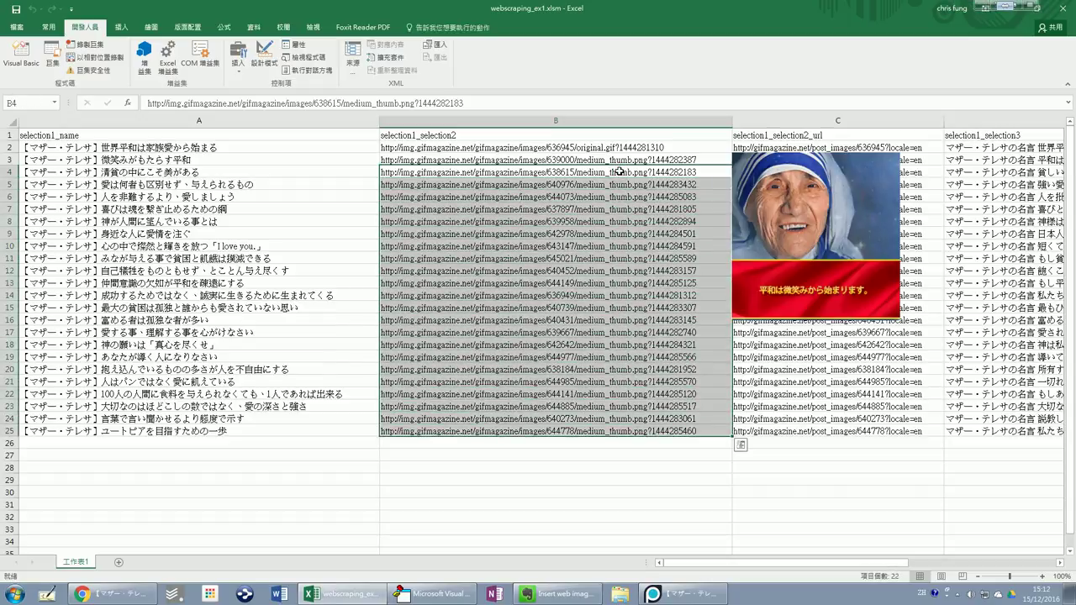
pyautogui.click(52, 55)
pyautogui.click(441, 193)
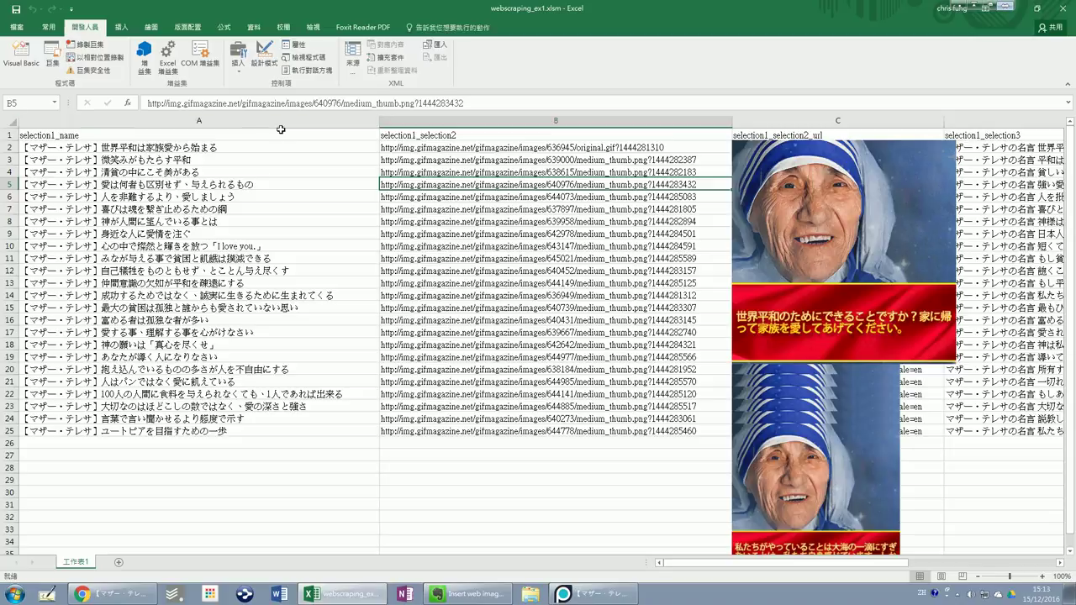
pyautogui.click(8, 134)
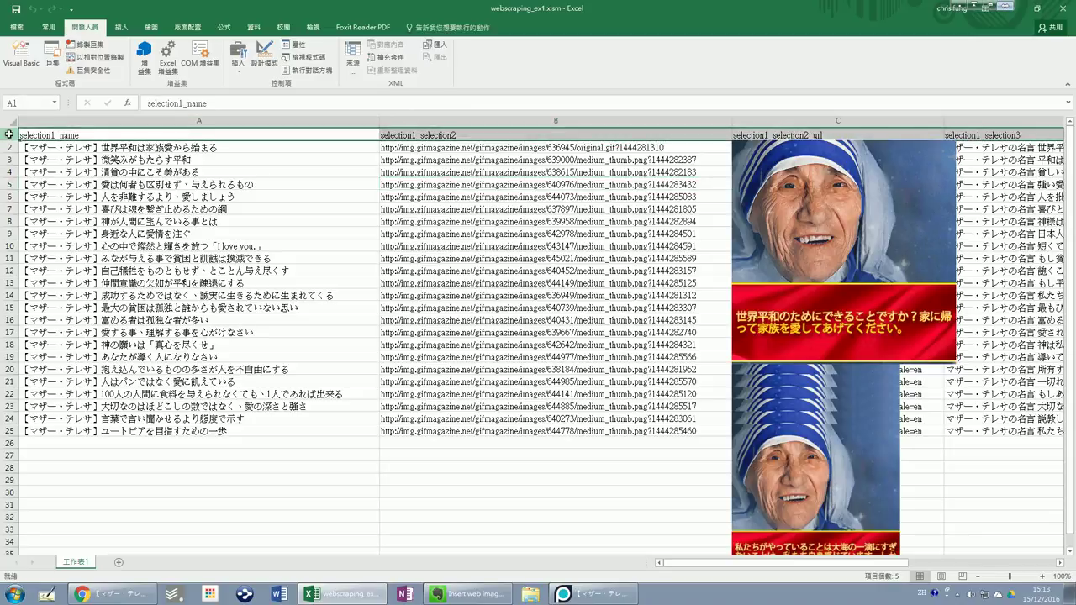
# Turn on Filter for the header row via Home > Sort & Filter
pyautogui.click(48, 27)
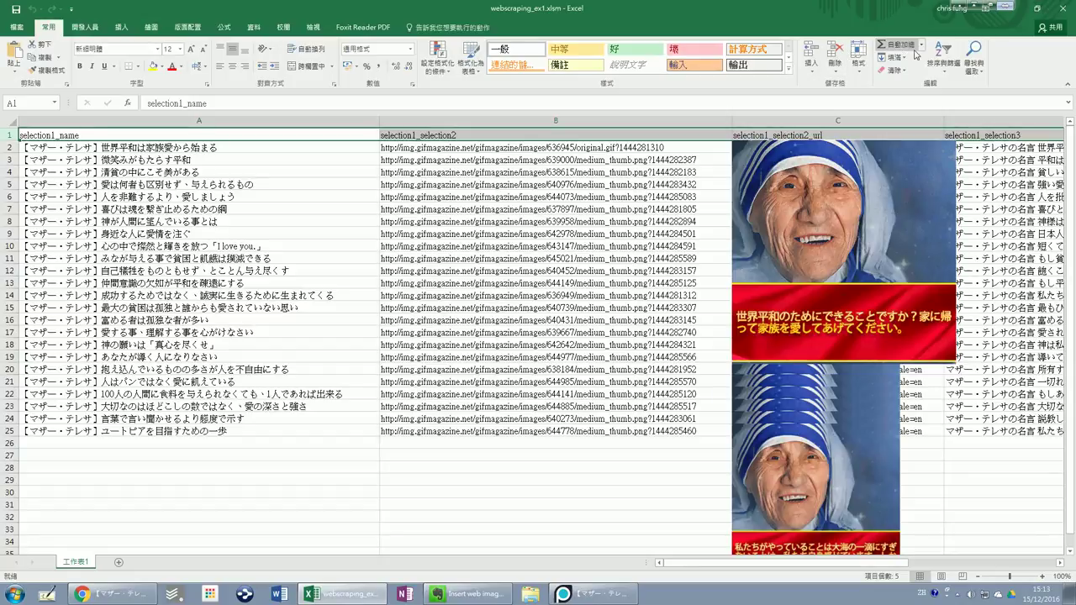
pyautogui.click(941, 57)
pyautogui.click(946, 125)
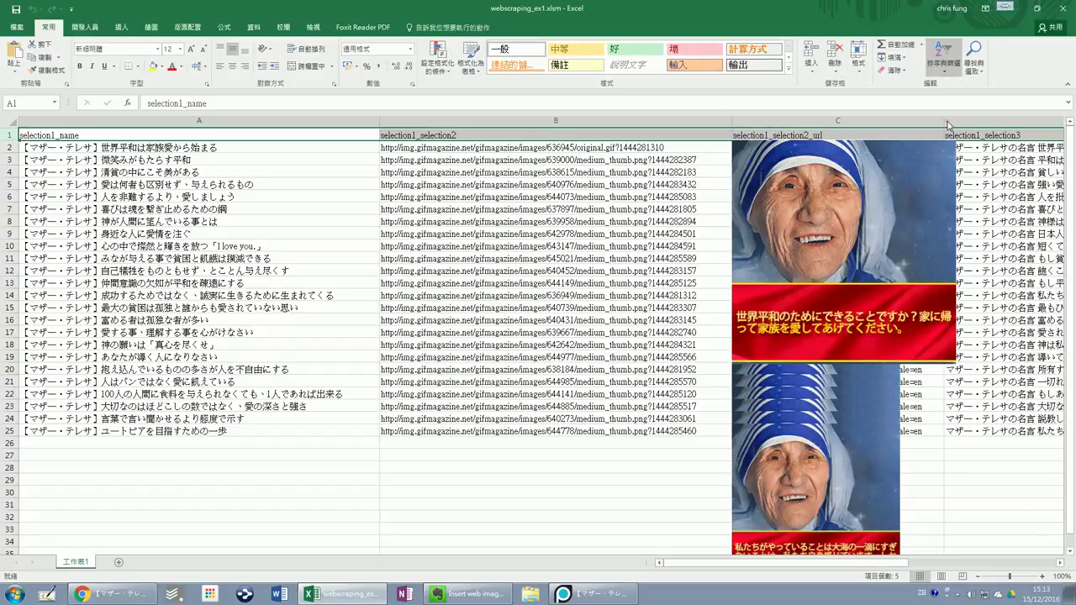
pyautogui.click(954, 73)
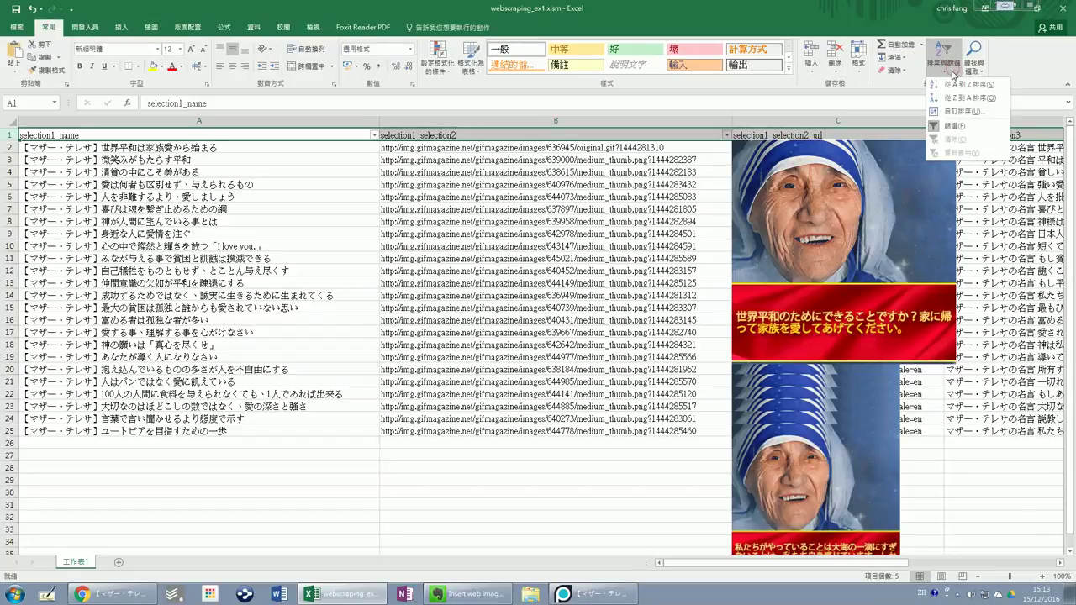
pyautogui.click(343, 183)
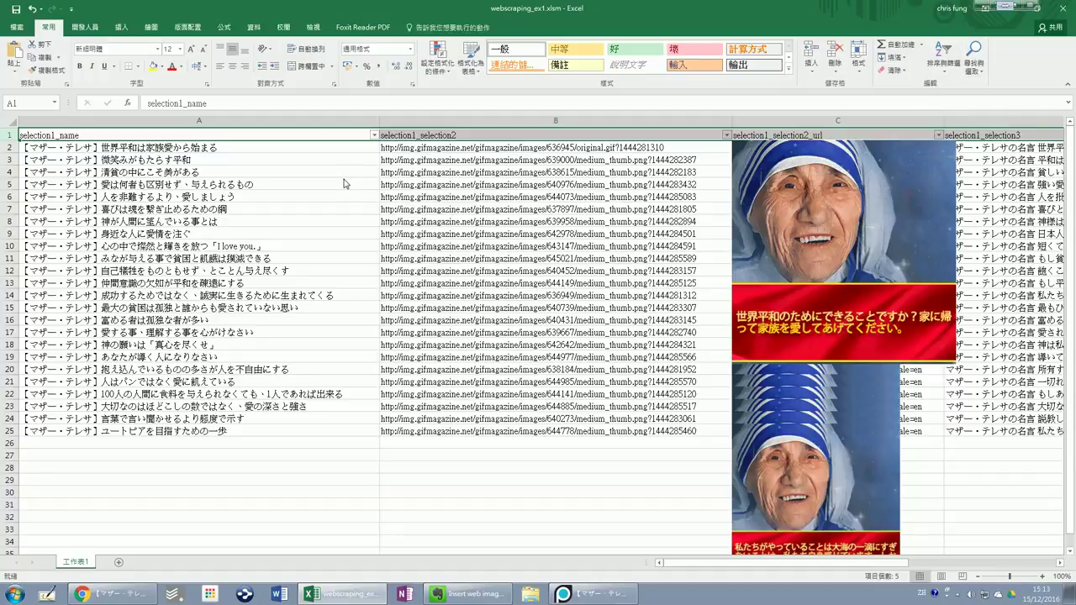
# Filter column A to show only the third quote and check its picture
pyautogui.click(374, 135)
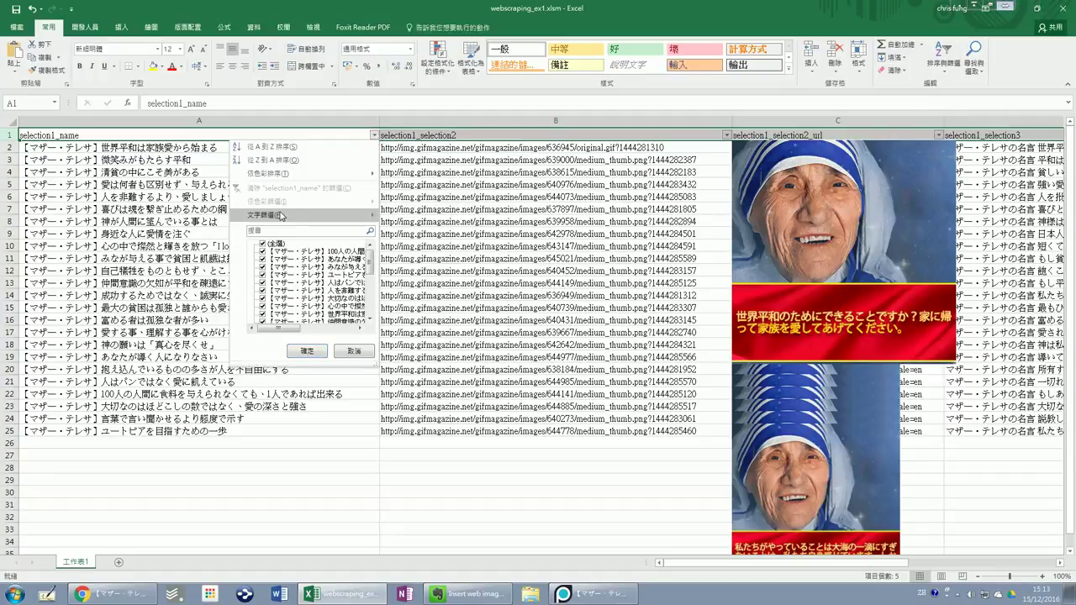
pyautogui.click(271, 244)
pyautogui.click(262, 266)
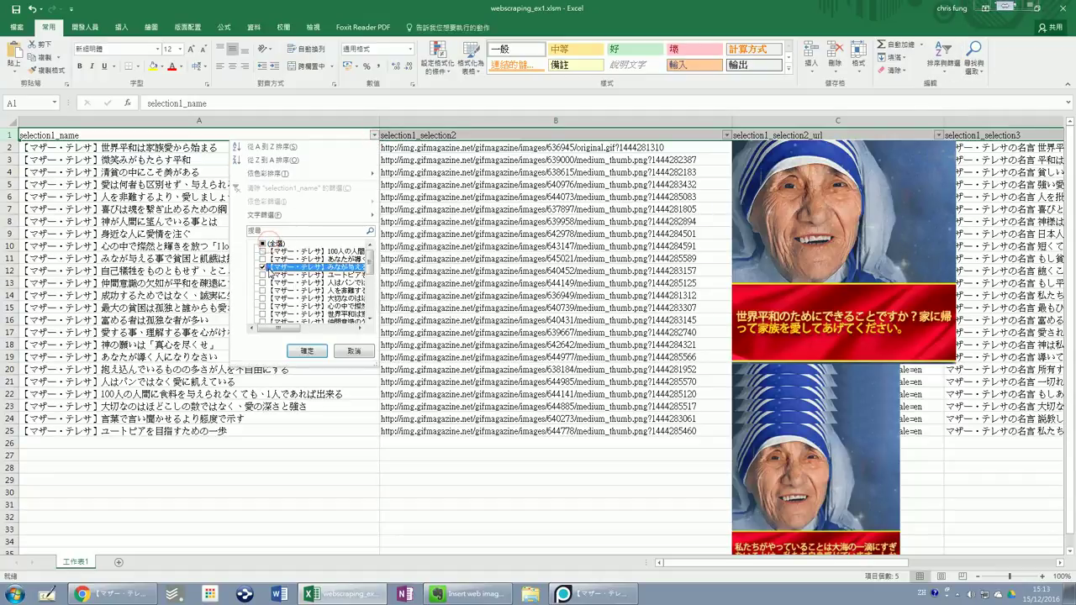
pyautogui.click(304, 351)
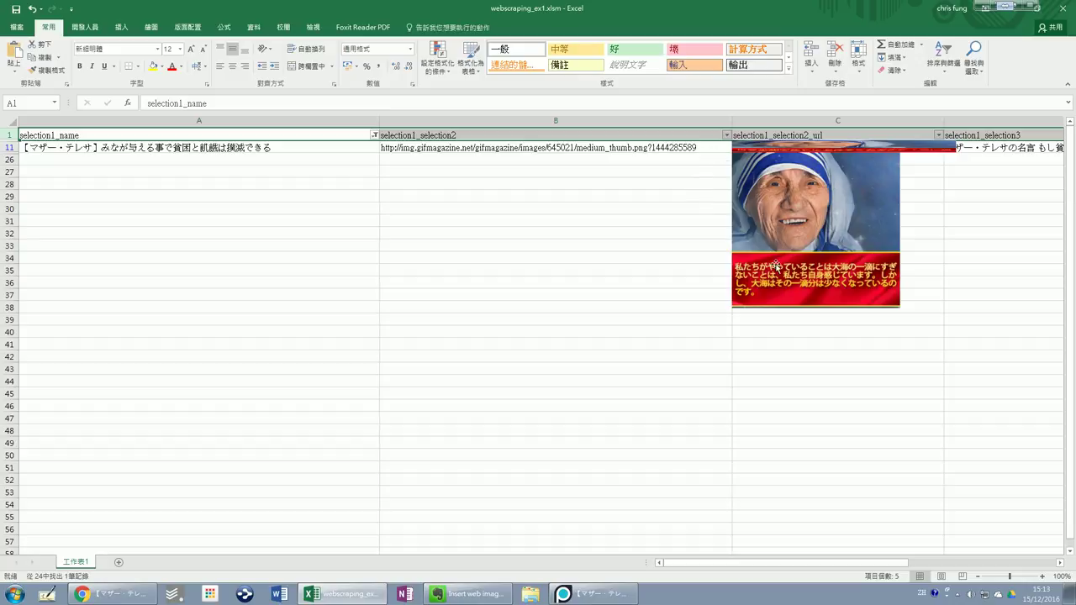
pyautogui.click(744, 183)
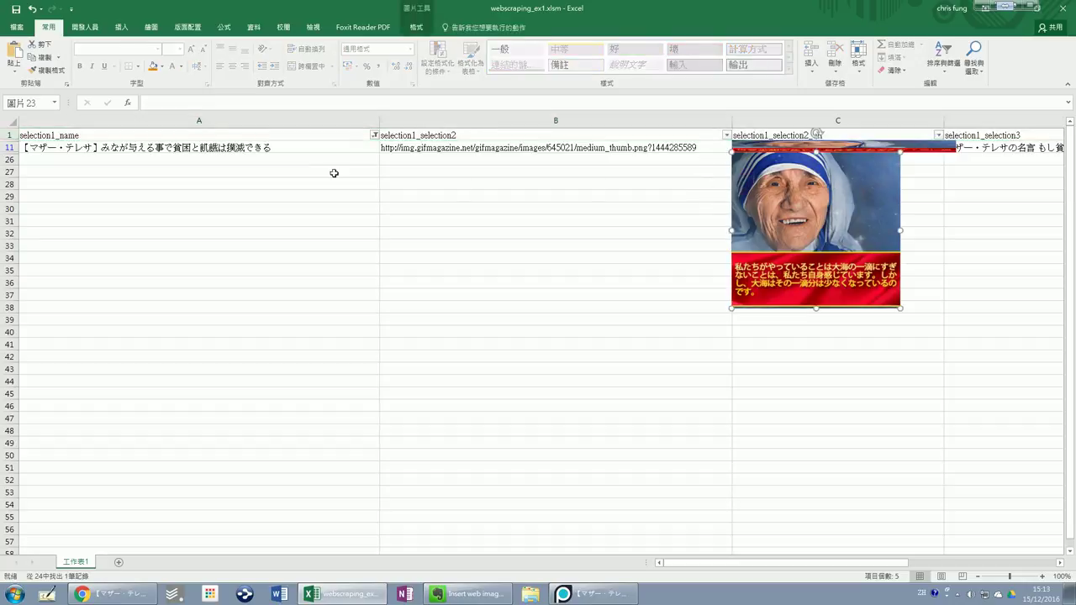
# Clear the column A filter to show all 24 quotes, then inspect B25 and a picture
pyautogui.click(375, 136)
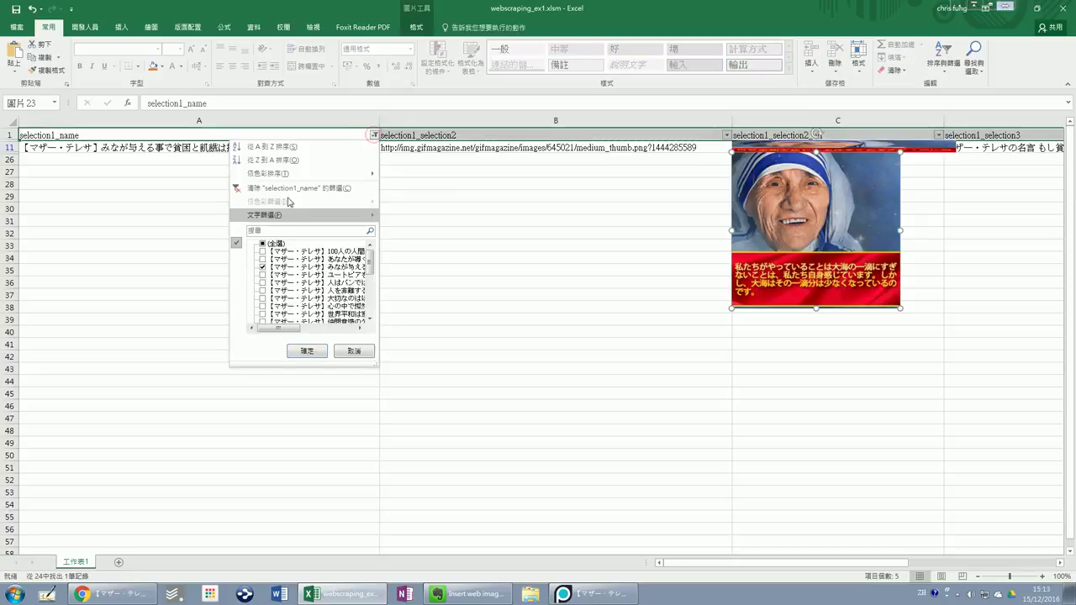
pyautogui.click(272, 189)
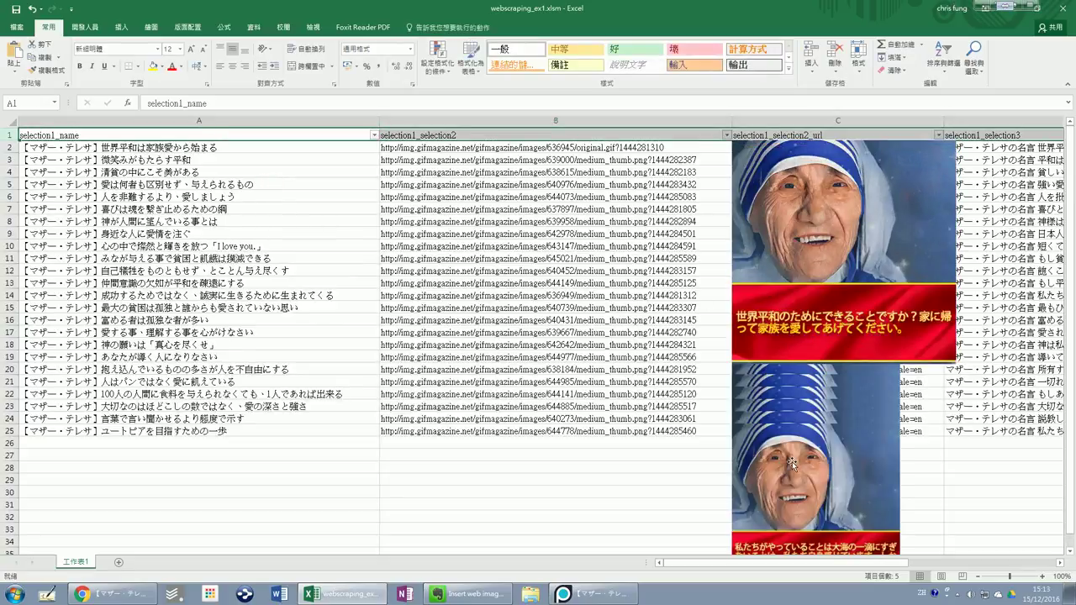
pyautogui.doubleClick(697, 431)
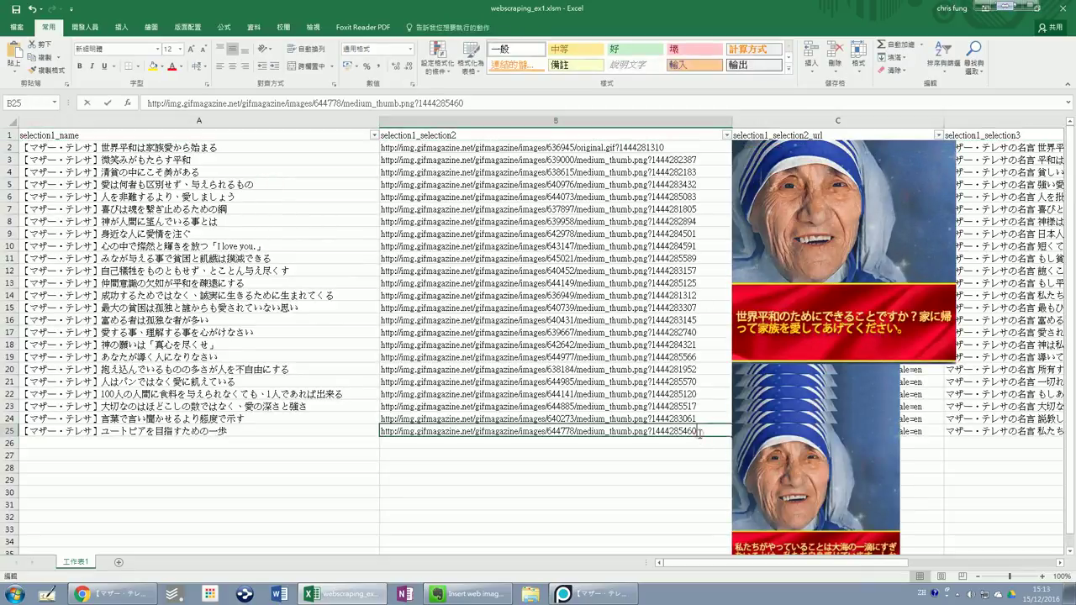
pyautogui.click(754, 204)
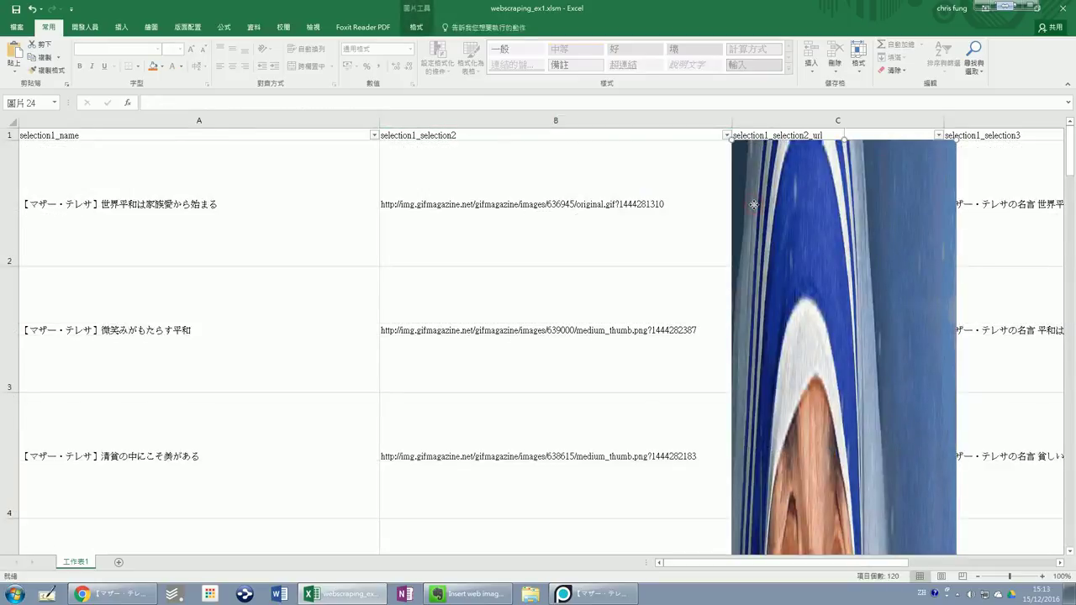
# Delete the inserted pictures and select cell A2
pyautogui.press('Delete')
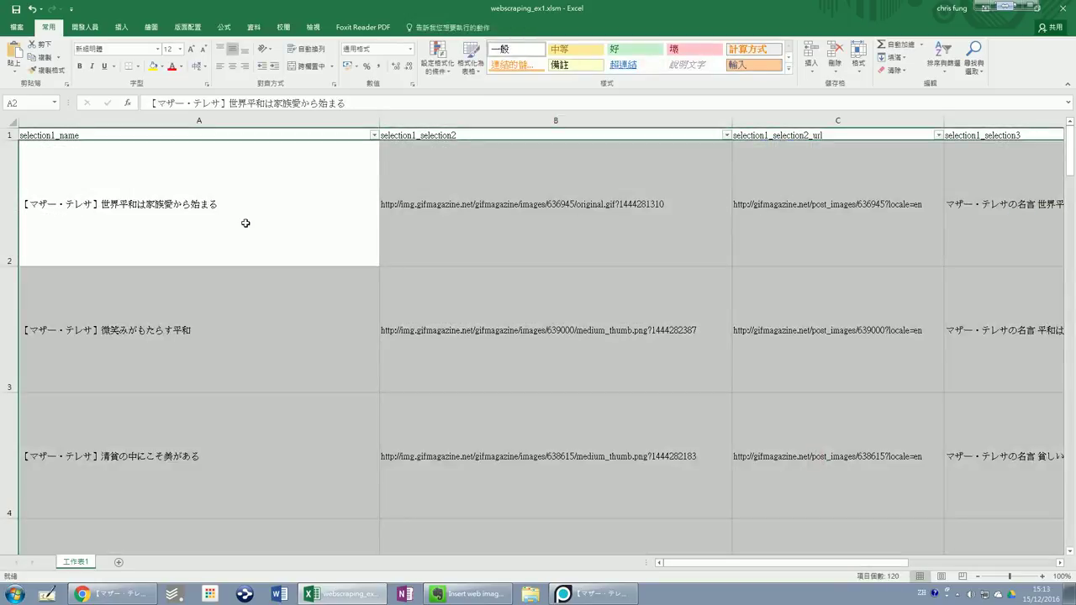
pyautogui.click(246, 223)
pyautogui.scroll(-1, 11, 226)
pyautogui.scroll(-8, 12, 226)
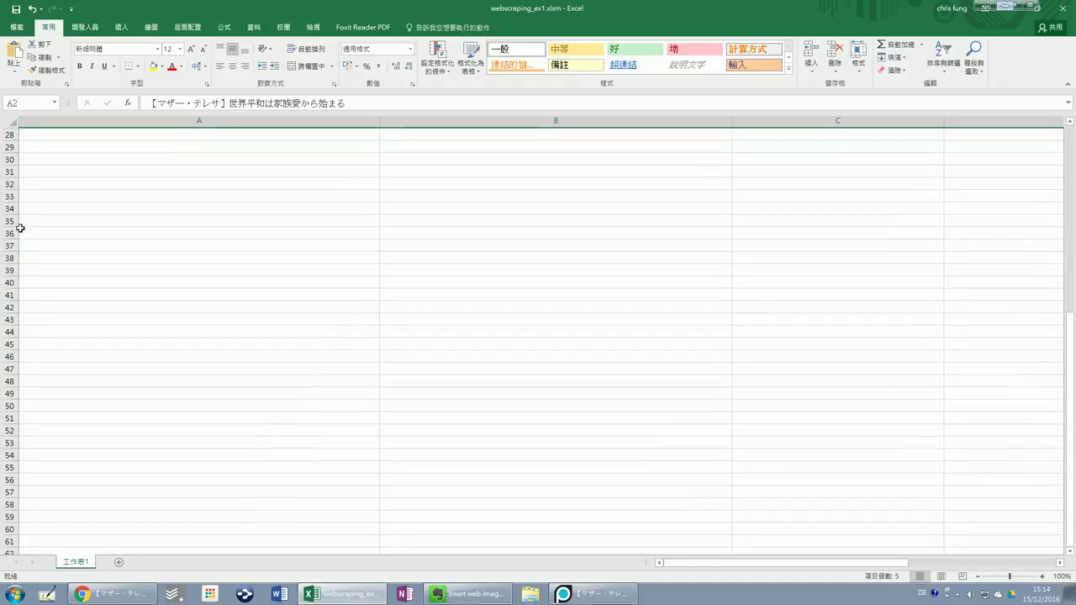
pyautogui.scroll(3, 19, 228)
# Select A2:A25 and drag a row border to make those rows about 222 points tall
pyautogui.keyDown('shift'); pyautogui.click(47, 454); pyautogui.keyUp('shift')
pyautogui.scroll(-1, 48, 455)
pyautogui.scroll(-1, 46, 453)
pyautogui.scroll(-1, 45, 446)
pyautogui.keyDown('shift'); pyautogui.click(85, 230); pyautogui.keyUp('shift')
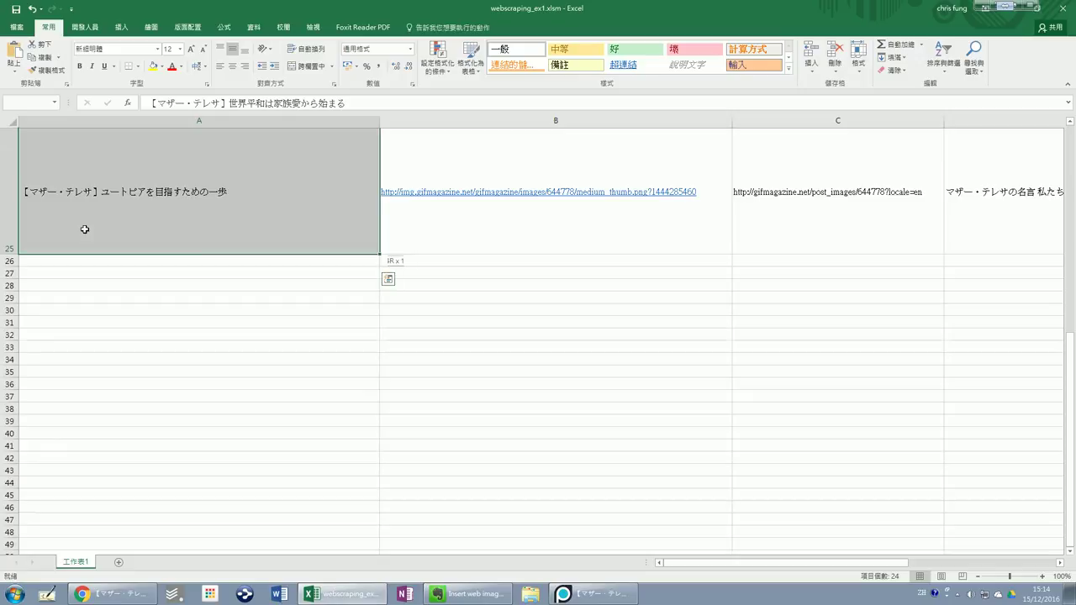
pyautogui.moveTo(10, 257); pyautogui.dragTo(4, 389)
pyautogui.scroll(4, 485, 275)
pyautogui.scroll(-2, 483, 274)
pyautogui.scroll(-2, 478, 273)
pyautogui.scroll(7, 477, 274)
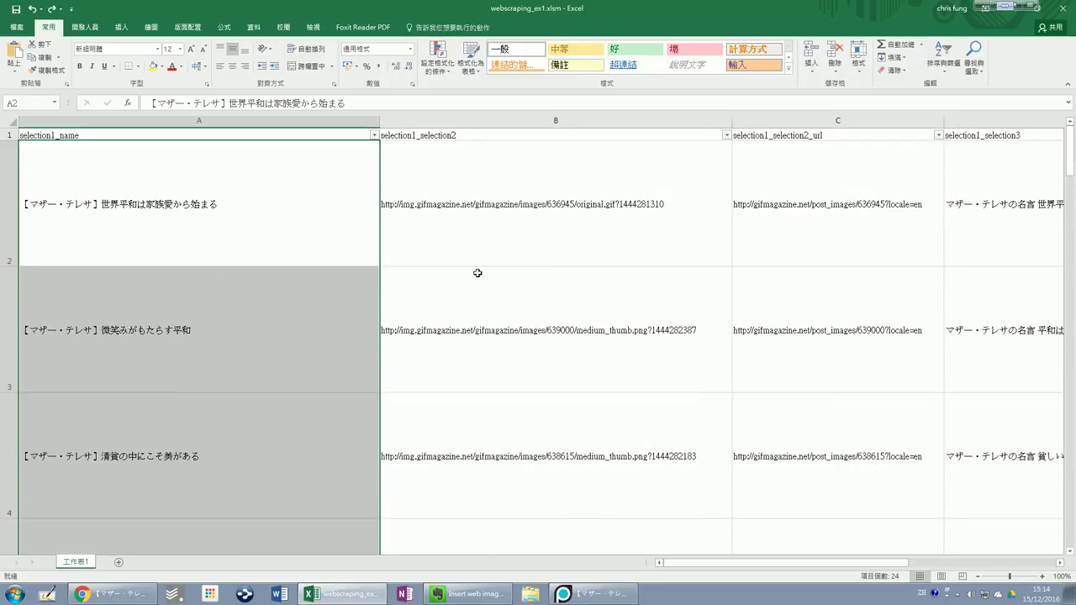
pyautogui.click(858, 55)
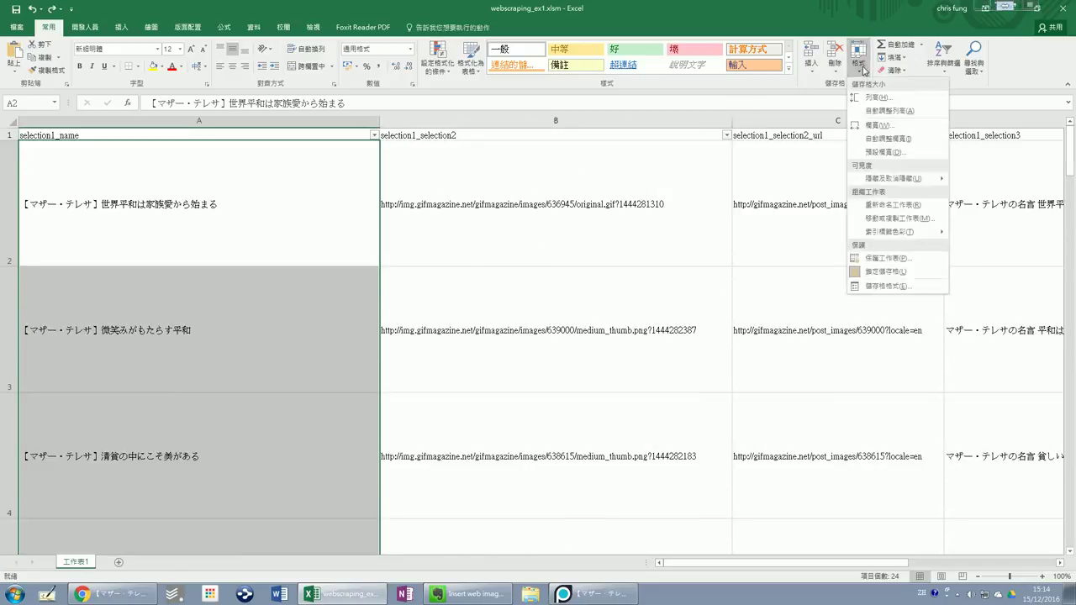
# Set the height of the selected rows to 250
pyautogui.click(865, 98)
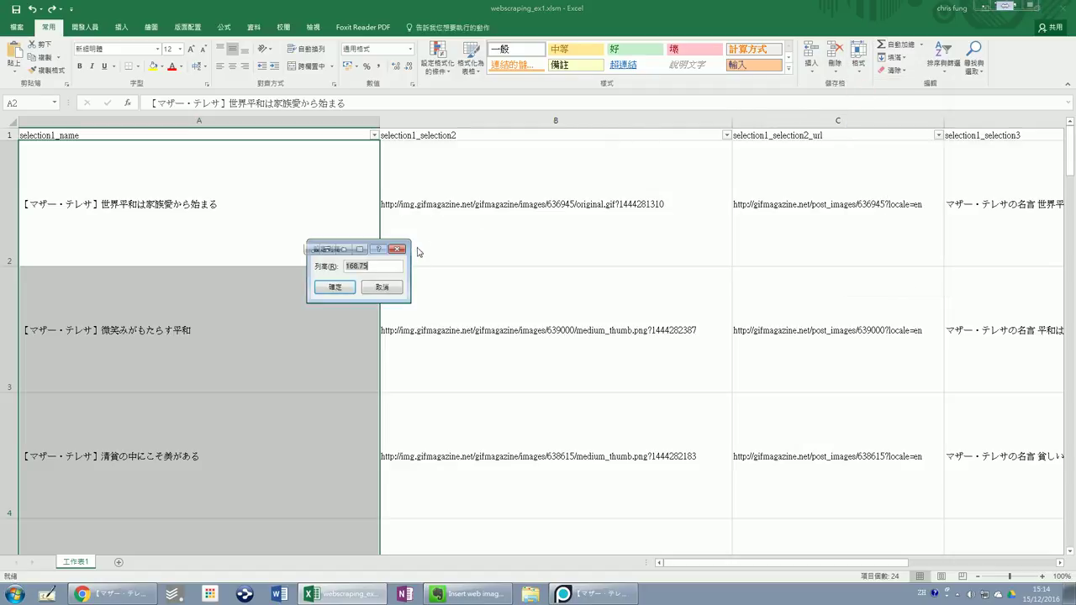
pyautogui.write('250')
pyautogui.click(339, 289)
# Select the image URLs in B2:B25
pyautogui.click(469, 252)
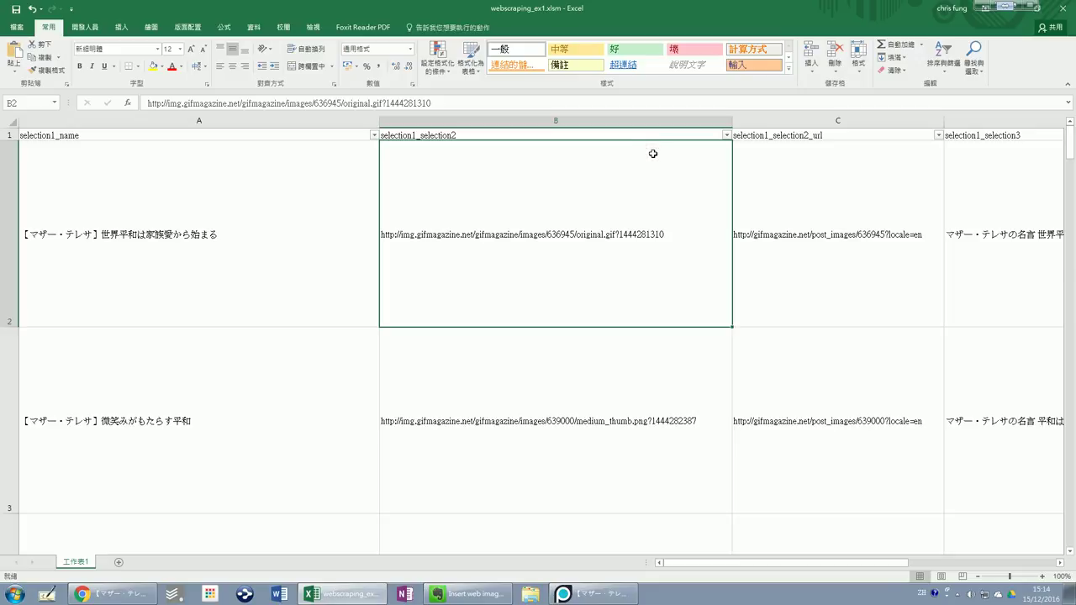
pyautogui.hotkey('ctrl', 'shift', 'Down')
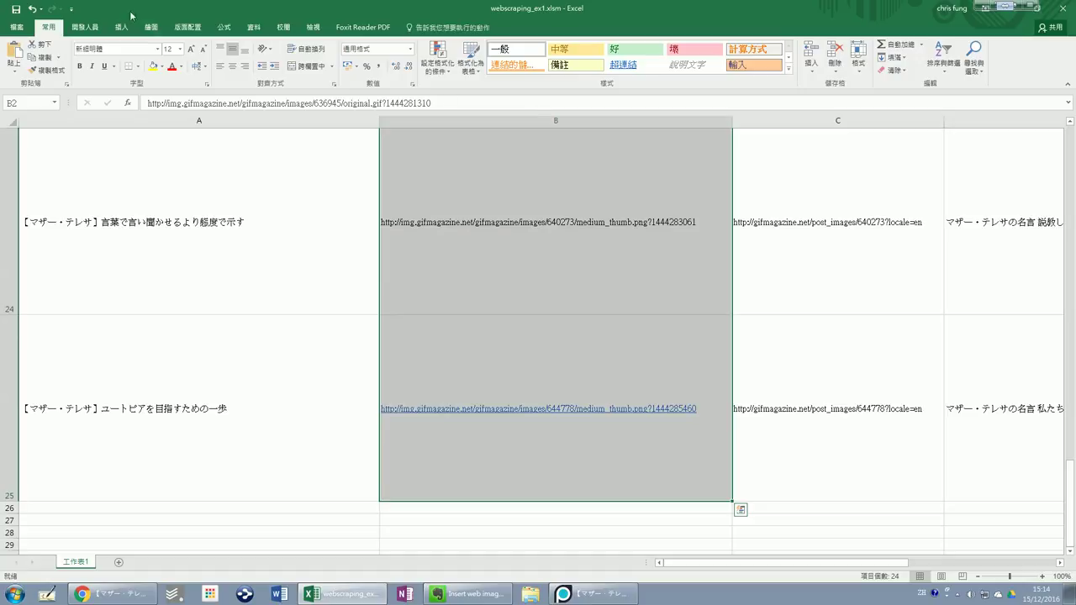
pyautogui.click(85, 27)
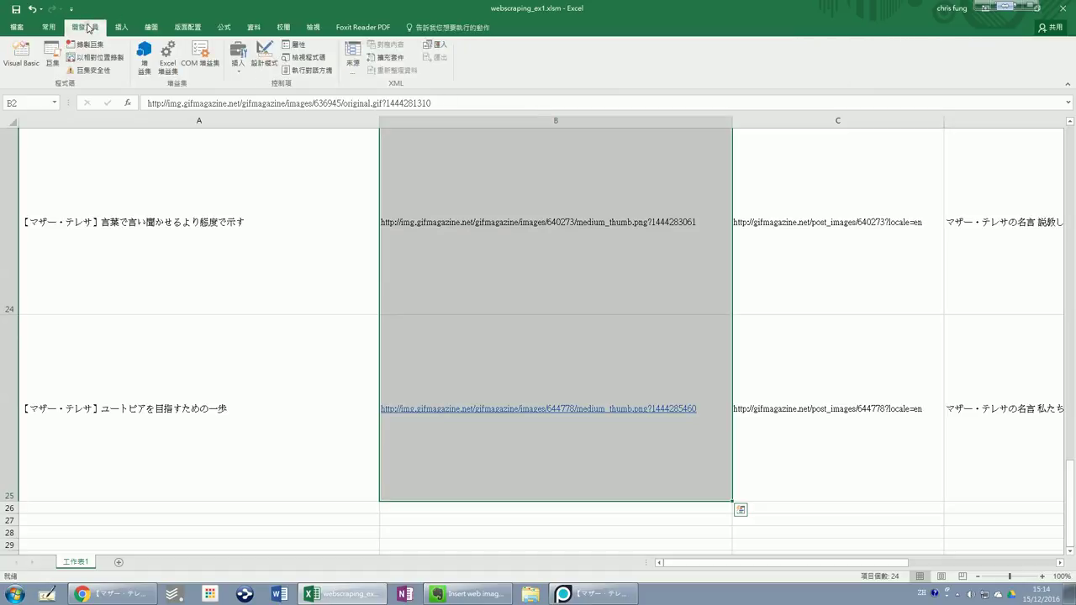
# Run the InsertWebImage macro to place each URL's GIF in column C, then select row 1
pyautogui.click(53, 57)
pyautogui.click(446, 192)
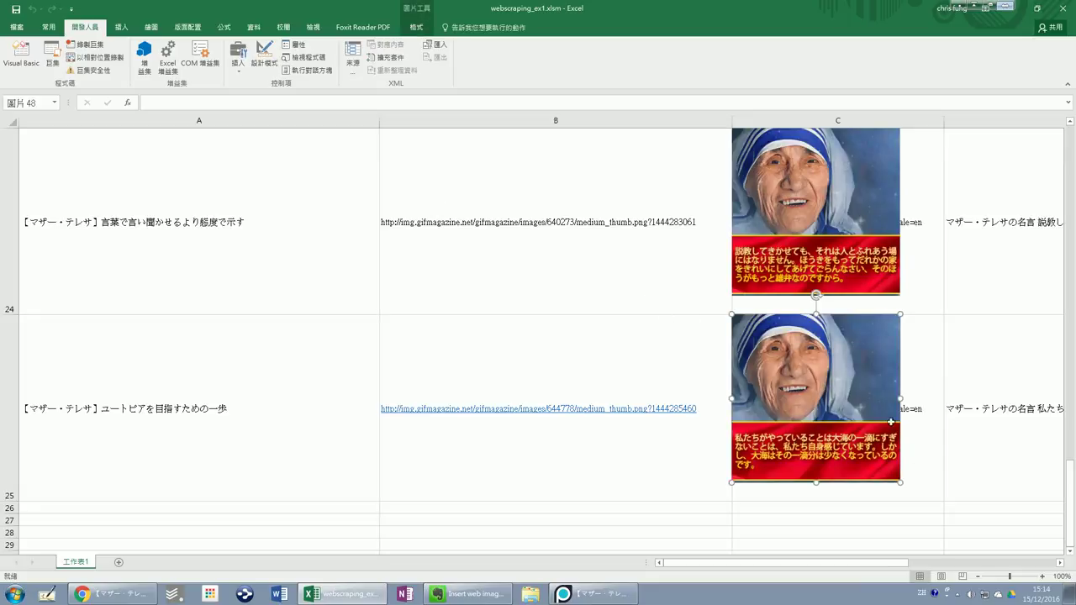
pyautogui.scroll(8, 159, 283)
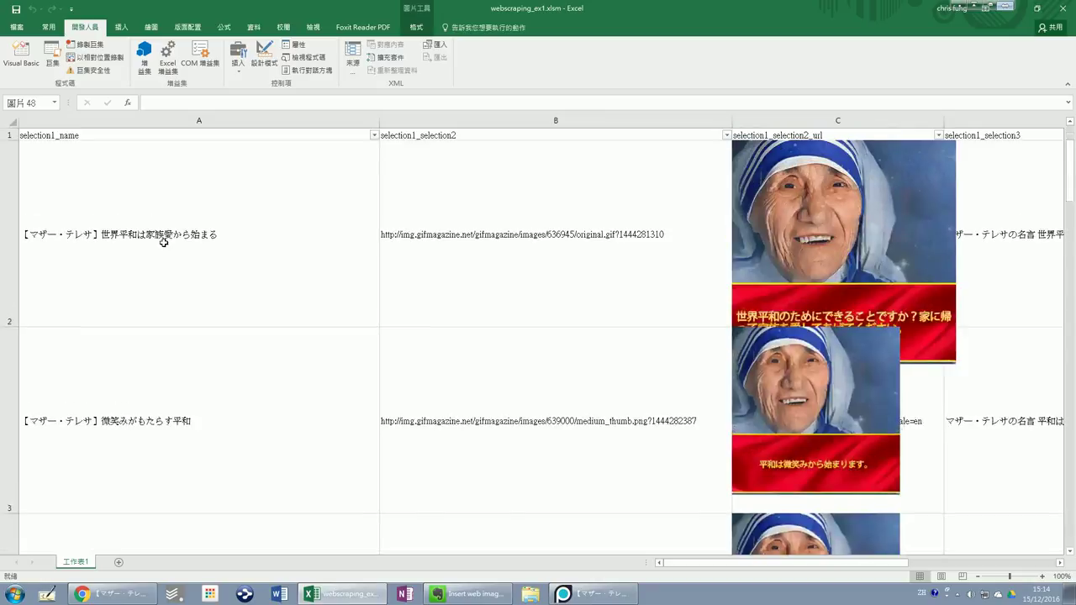
pyautogui.click(10, 136)
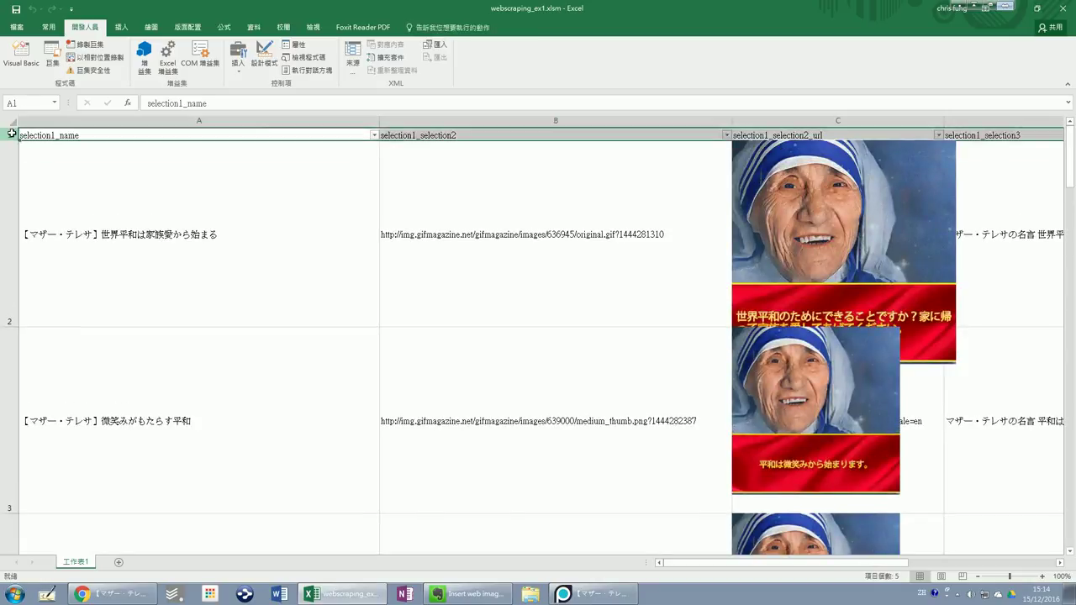
# Filter selection1_name to only ユートピアを目指すための一歩 and 人はパンではなく愛に飢えている
pyautogui.click(374, 135)
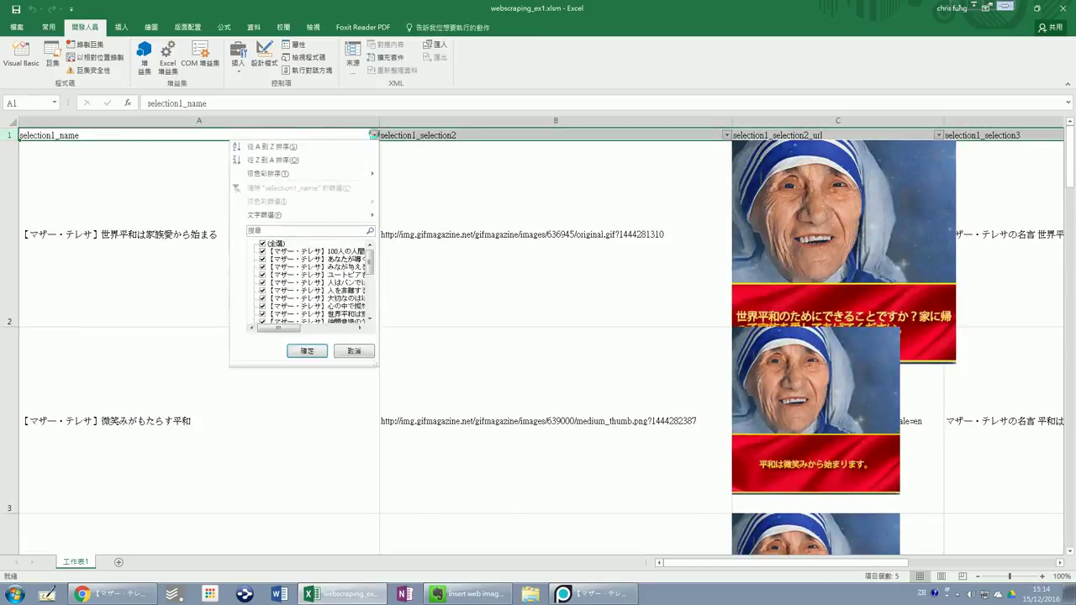
pyautogui.click(276, 243)
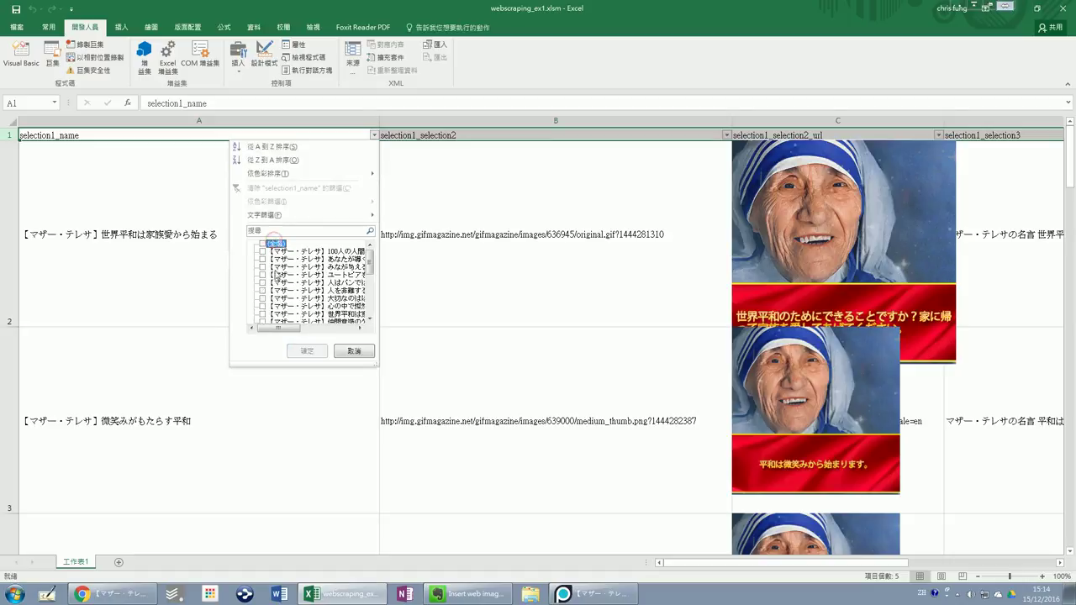
pyautogui.click(279, 275)
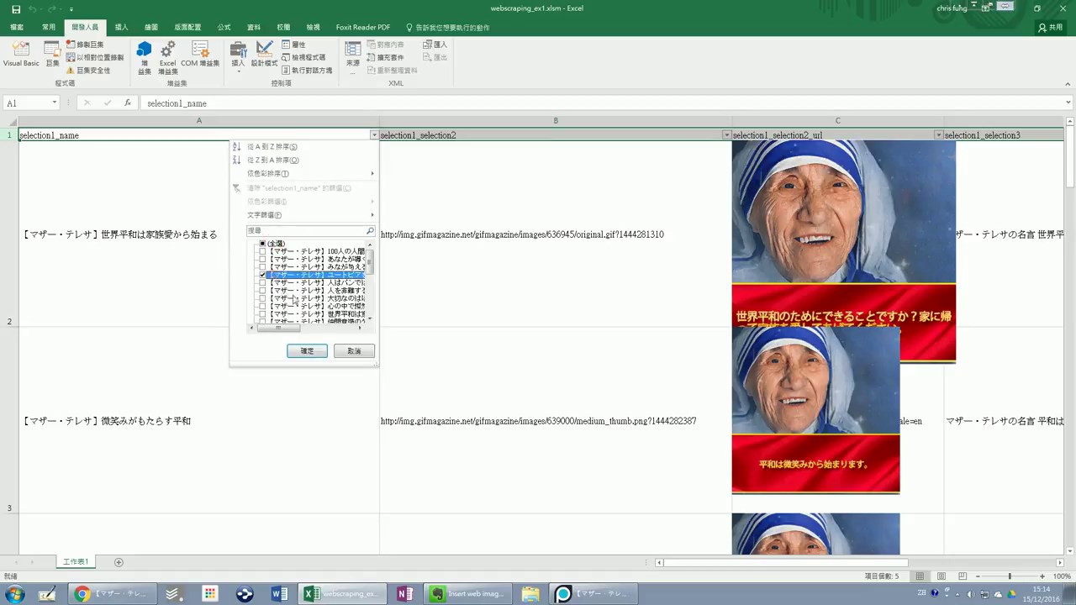
pyautogui.click(307, 351)
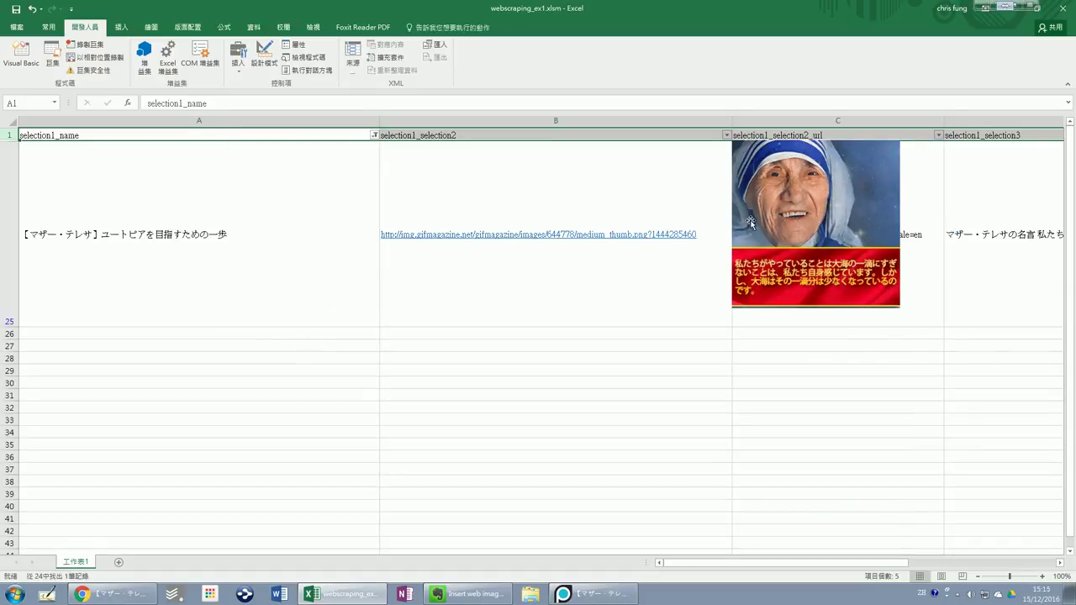
pyautogui.click(373, 136)
pyautogui.click(281, 284)
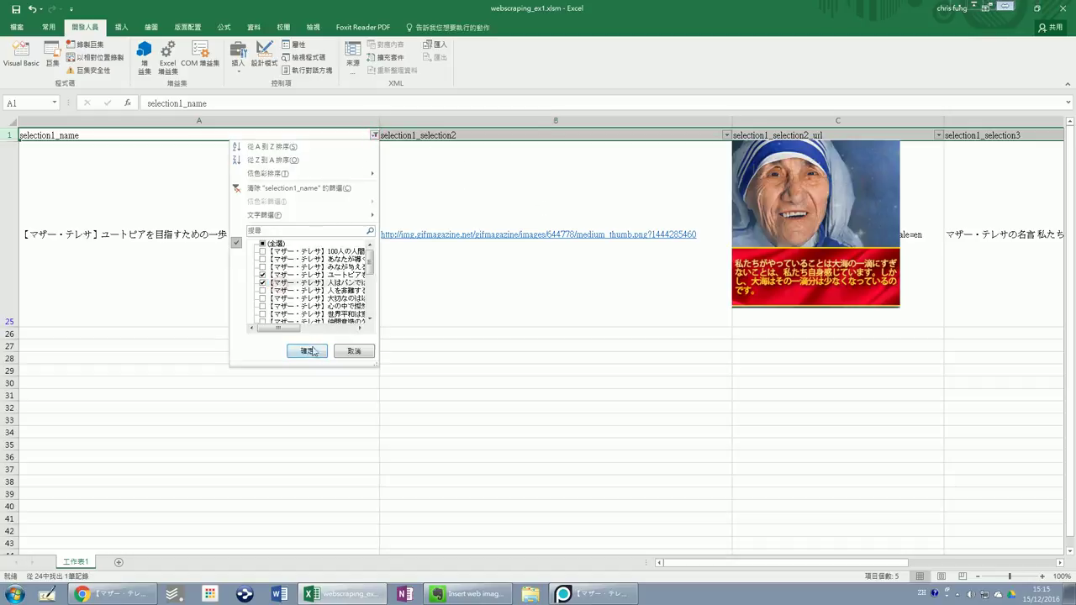
pyautogui.click(307, 350)
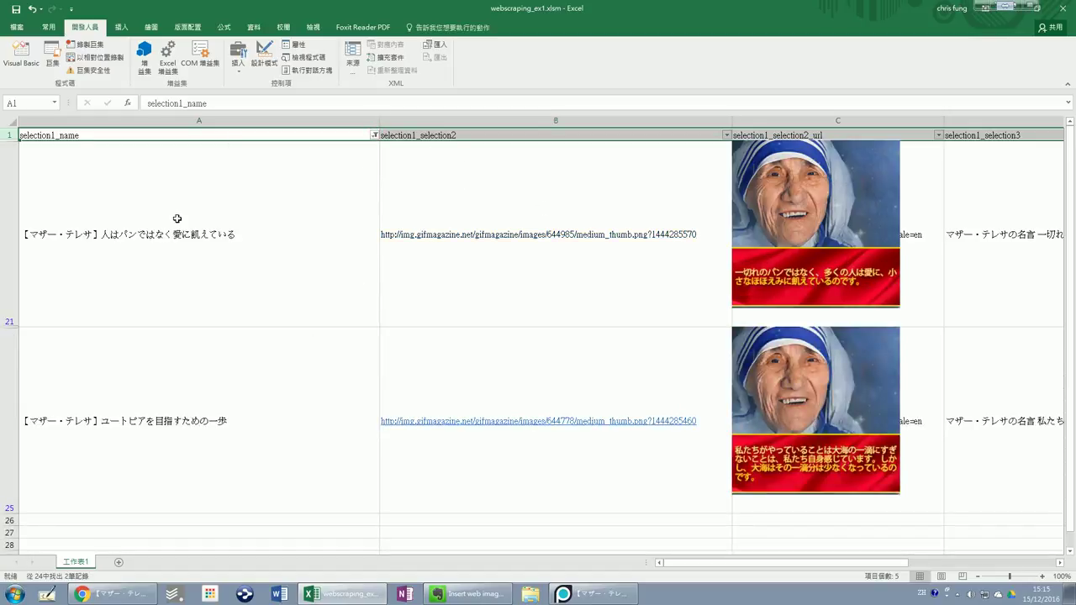
pyautogui.click(82, 118)
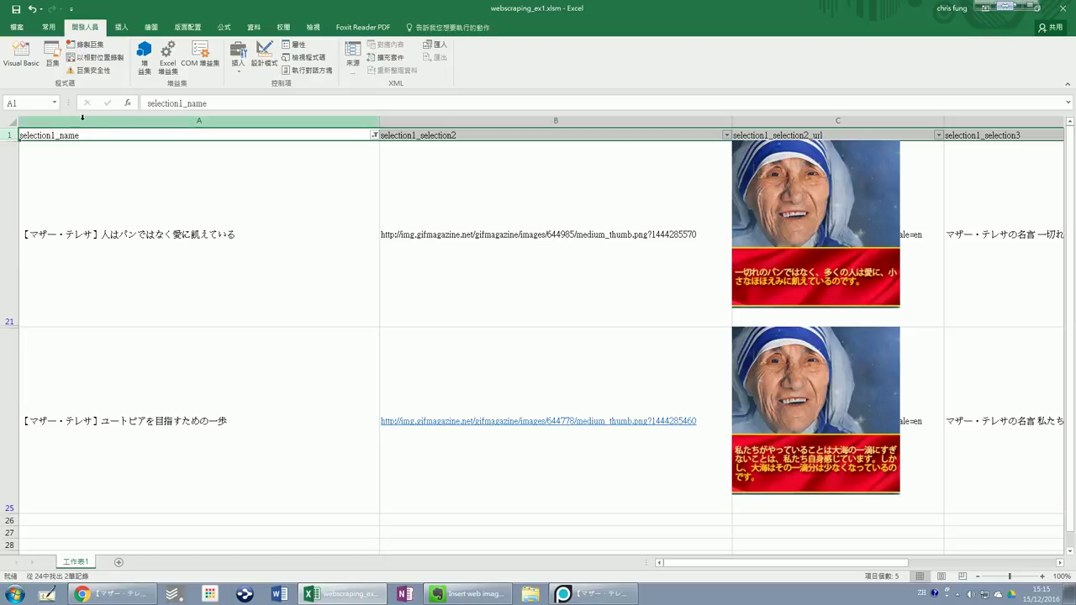
# Insert a new column before the quotes with the header 'Tag'
pyautogui.rightClick(90, 123)
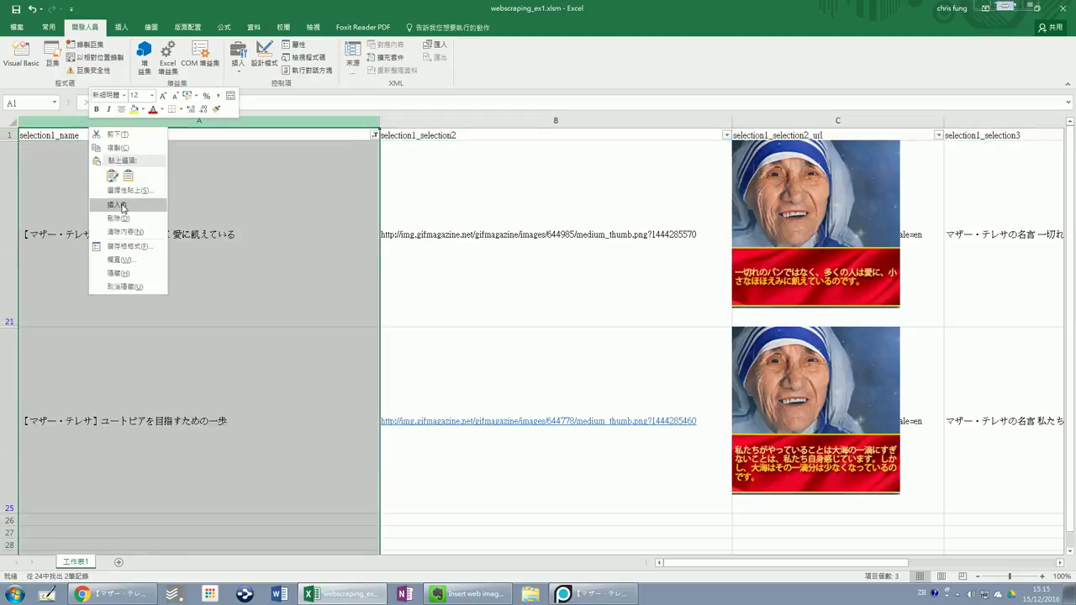
pyautogui.click(122, 208)
pyautogui.click(35, 243)
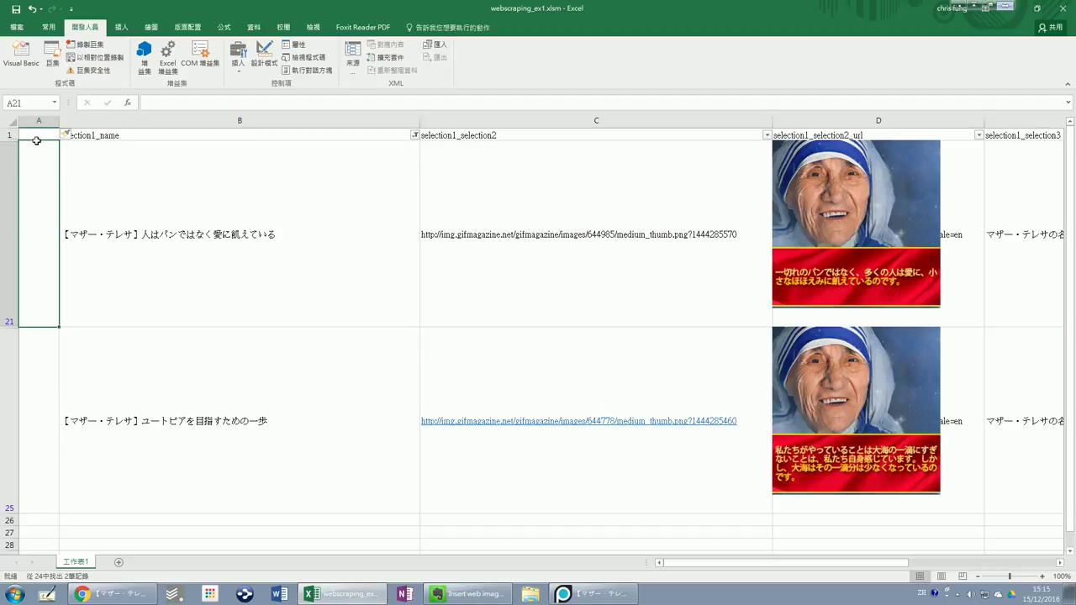
pyautogui.click(36, 135)
pyautogui.write('Tag')
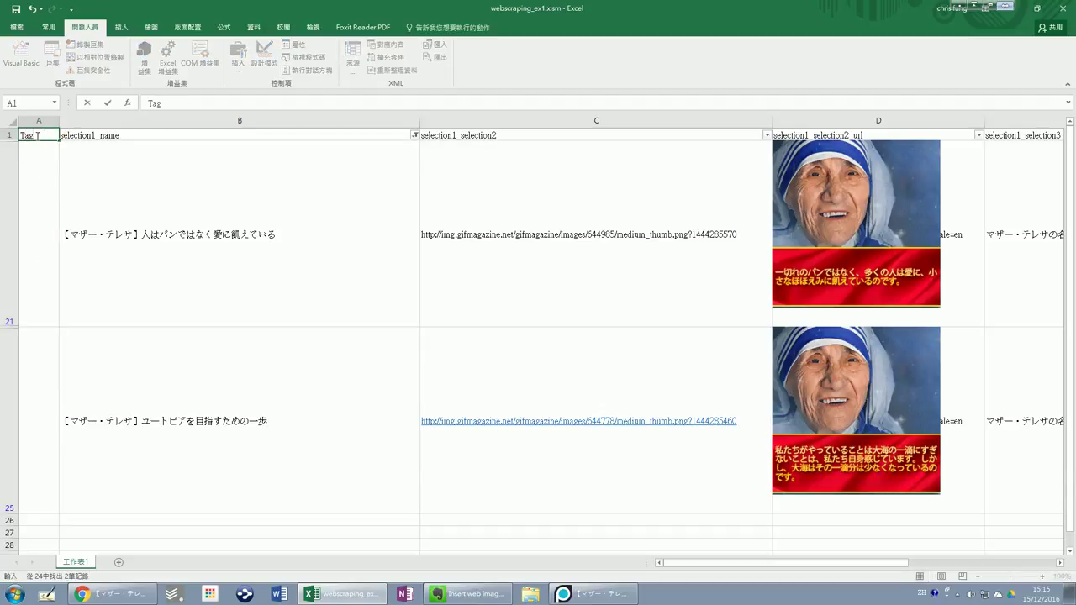
pyautogui.click(31, 242)
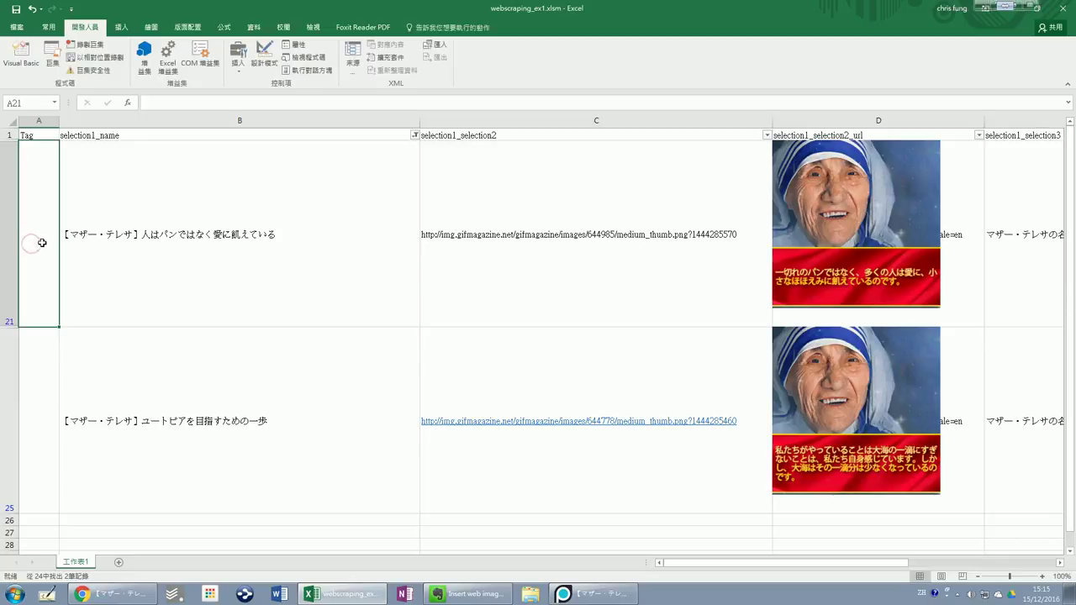
# Tag the two filtered quotes A and B, then clear the quote filter to show all rows
pyautogui.write('A')
pyautogui.click(41, 349)
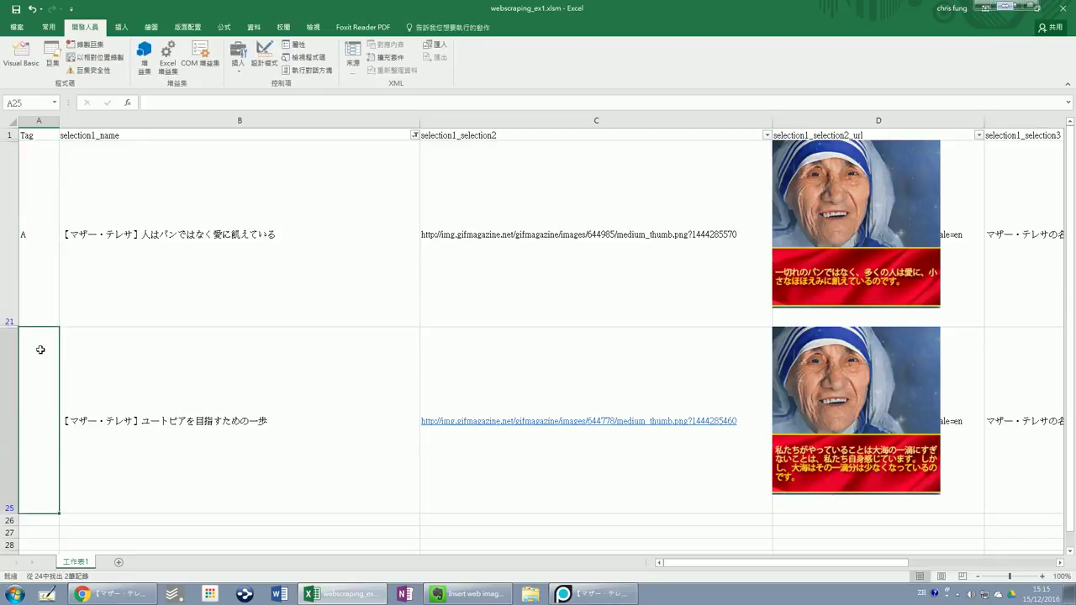
pyautogui.write('B')
pyautogui.click(137, 325)
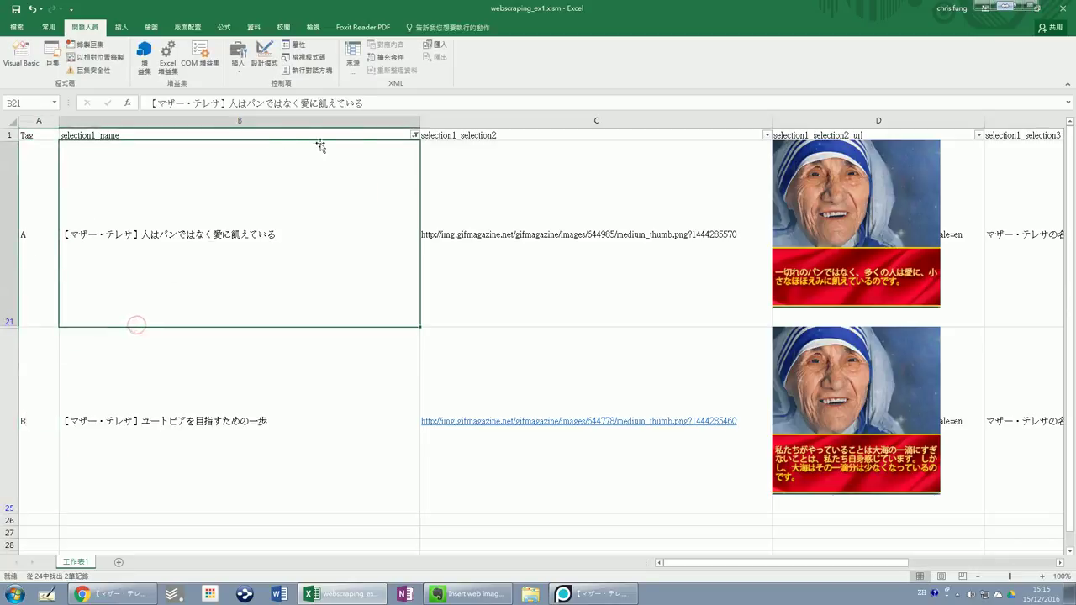
pyautogui.click(415, 135)
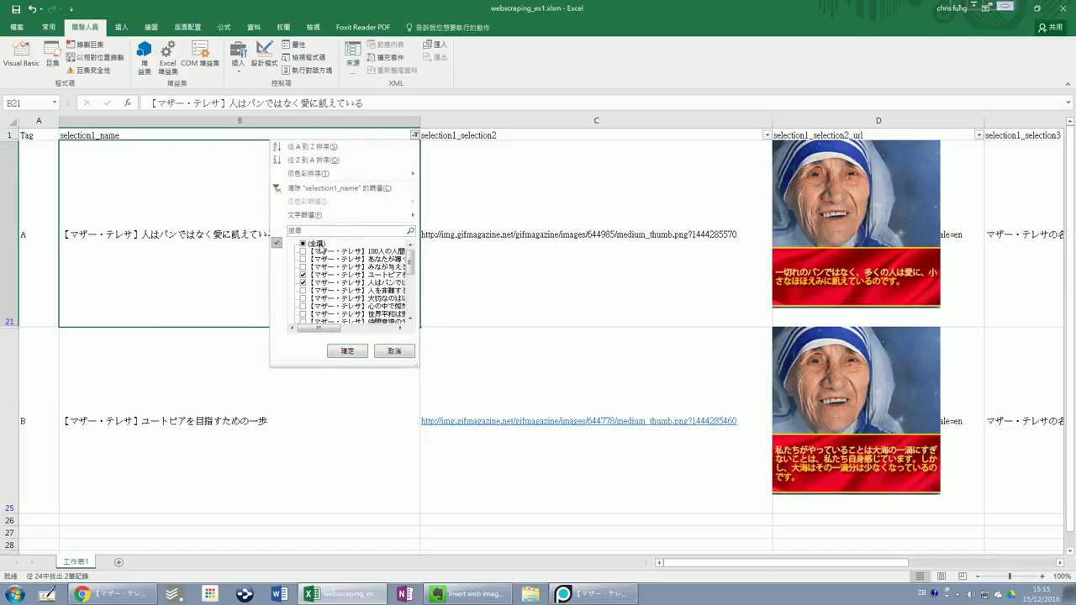
pyautogui.click(347, 351)
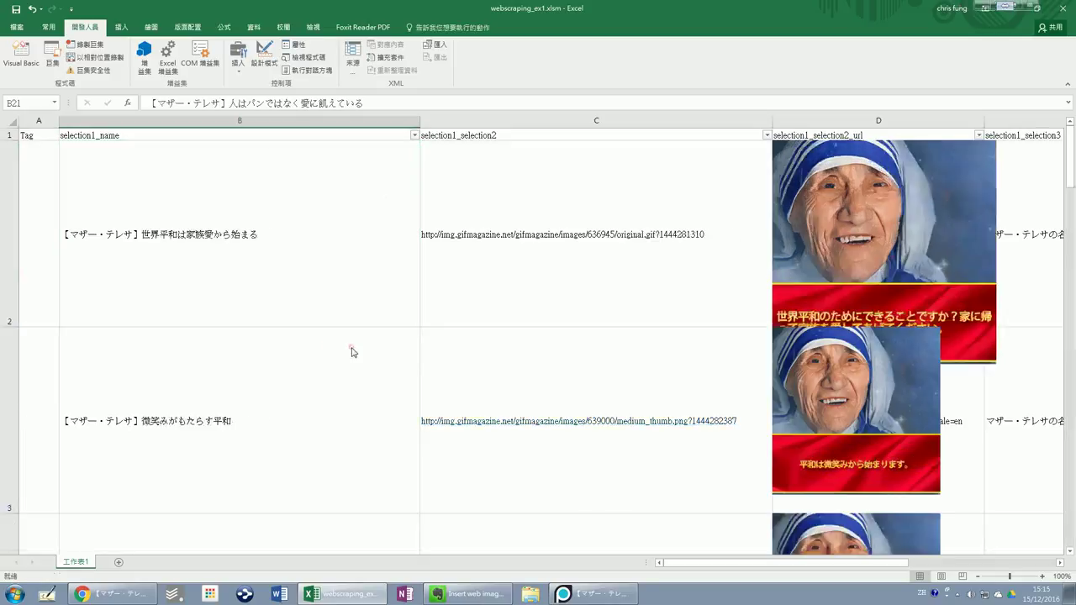
pyautogui.click(37, 120)
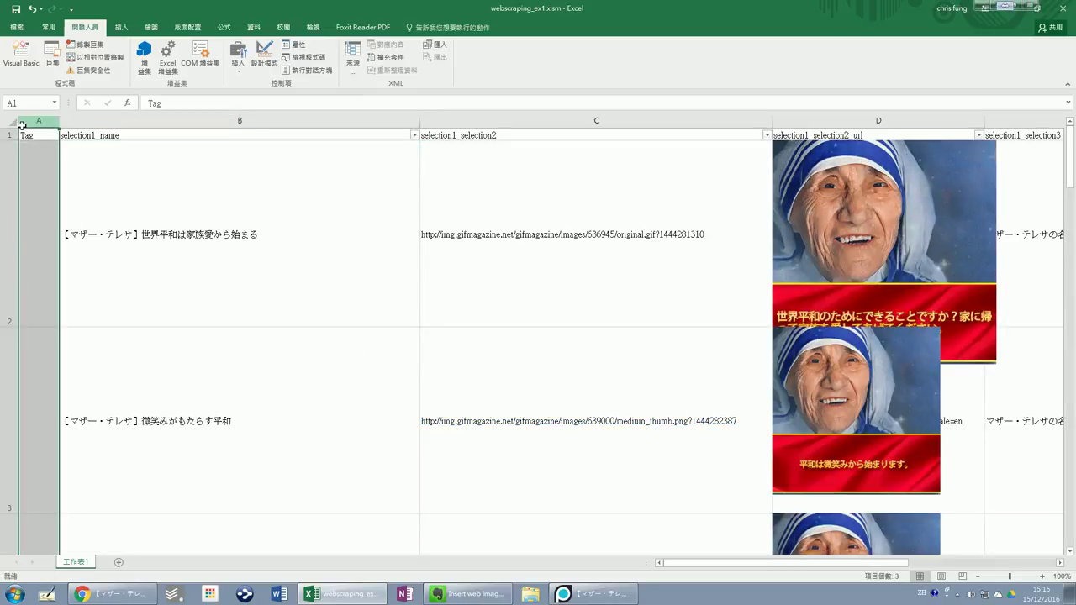
# Turn the sheet's filter off and back on so the Tag column gets a filter
pyautogui.click(56, 28)
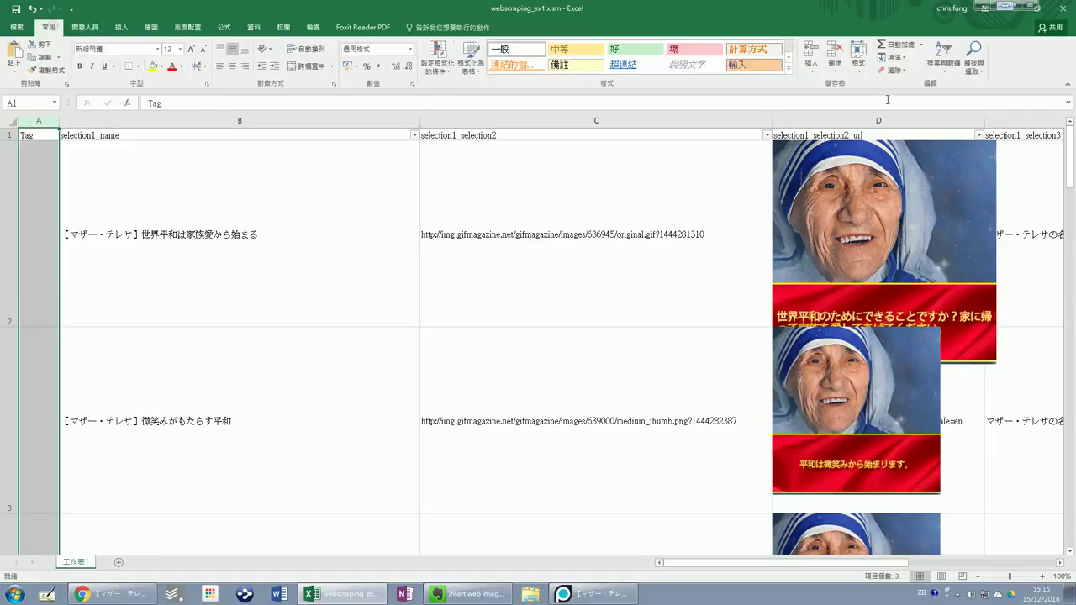
pyautogui.click(943, 57)
pyautogui.click(953, 126)
pyautogui.click(944, 66)
pyautogui.click(953, 127)
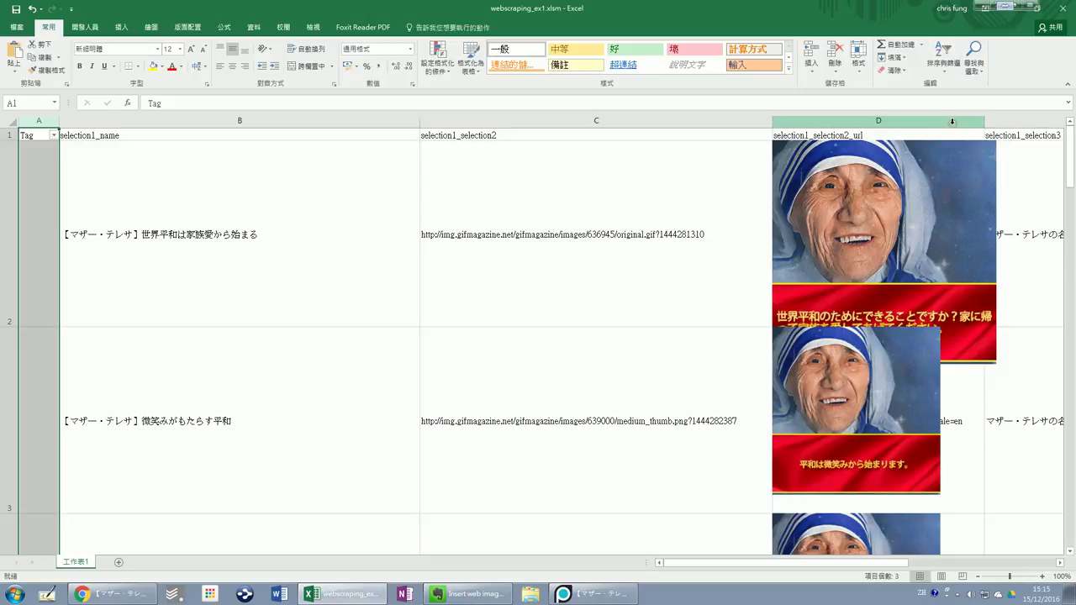
pyautogui.click(369, 208)
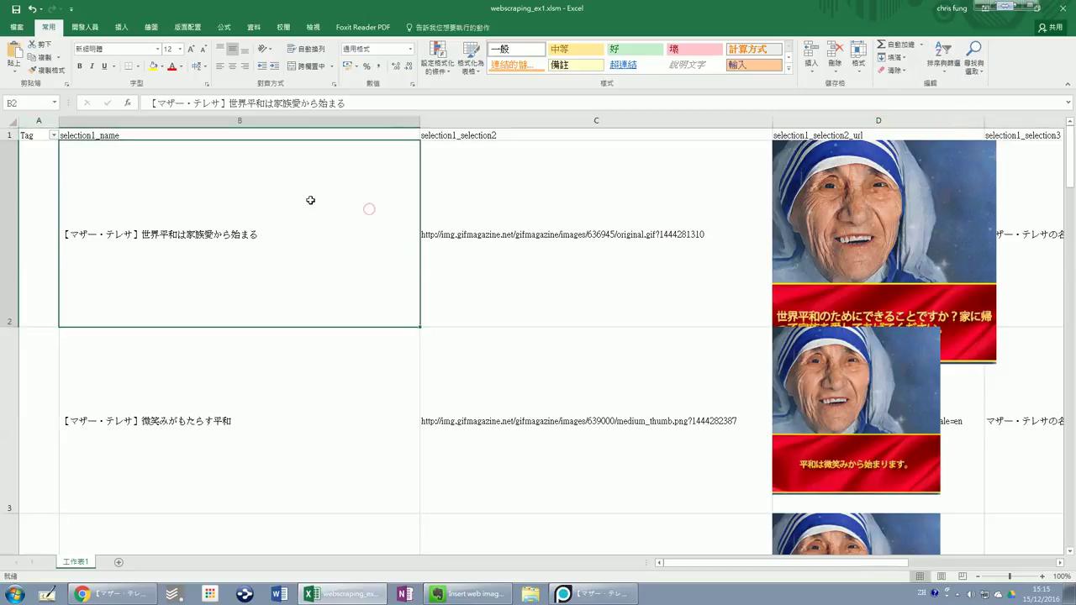
# Filter the Tag column to show only rows tagged A and B
pyautogui.click(53, 137)
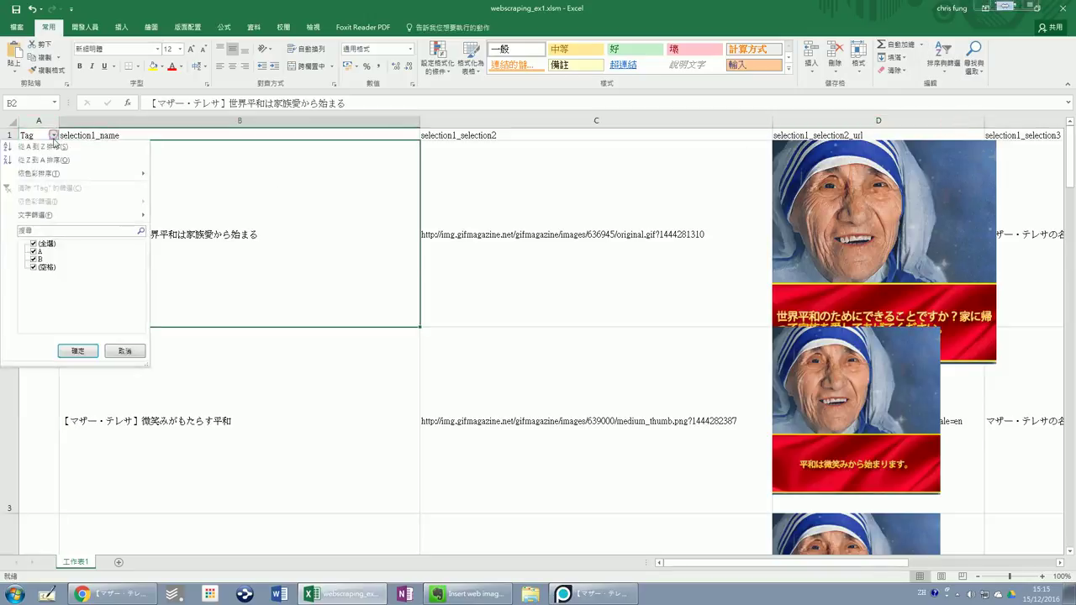
pyautogui.click(34, 244)
pyautogui.click(34, 250)
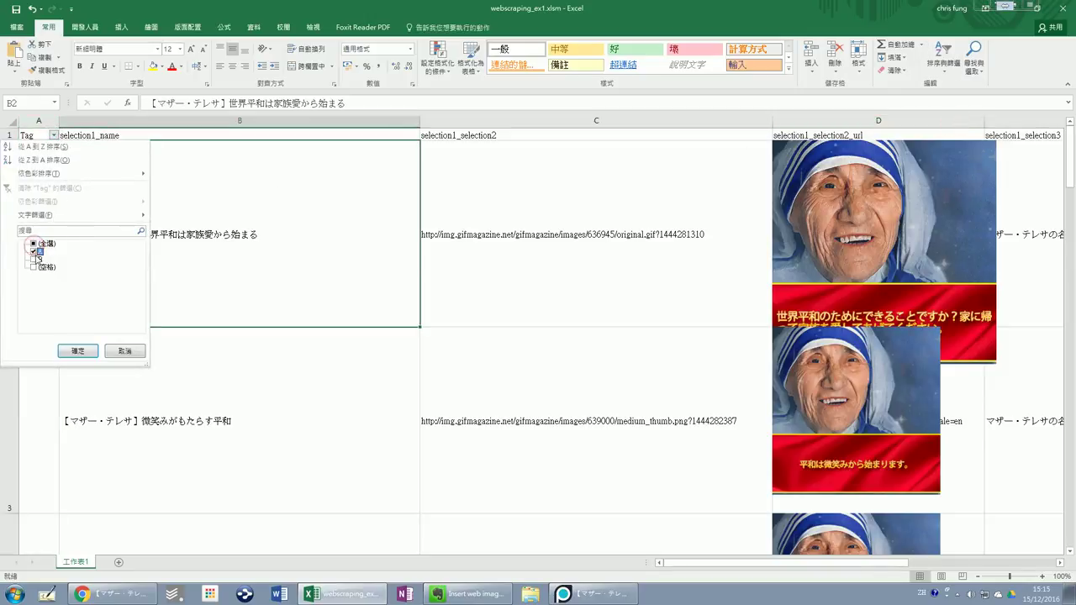
pyautogui.click(77, 351)
pyautogui.click(147, 320)
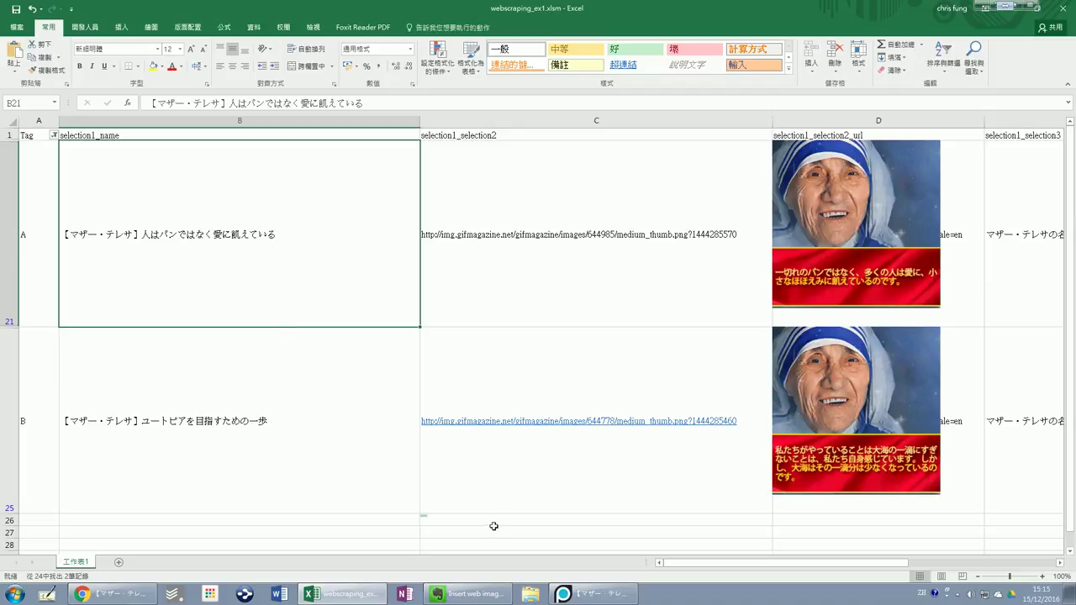
pyautogui.moveTo(152, 594)
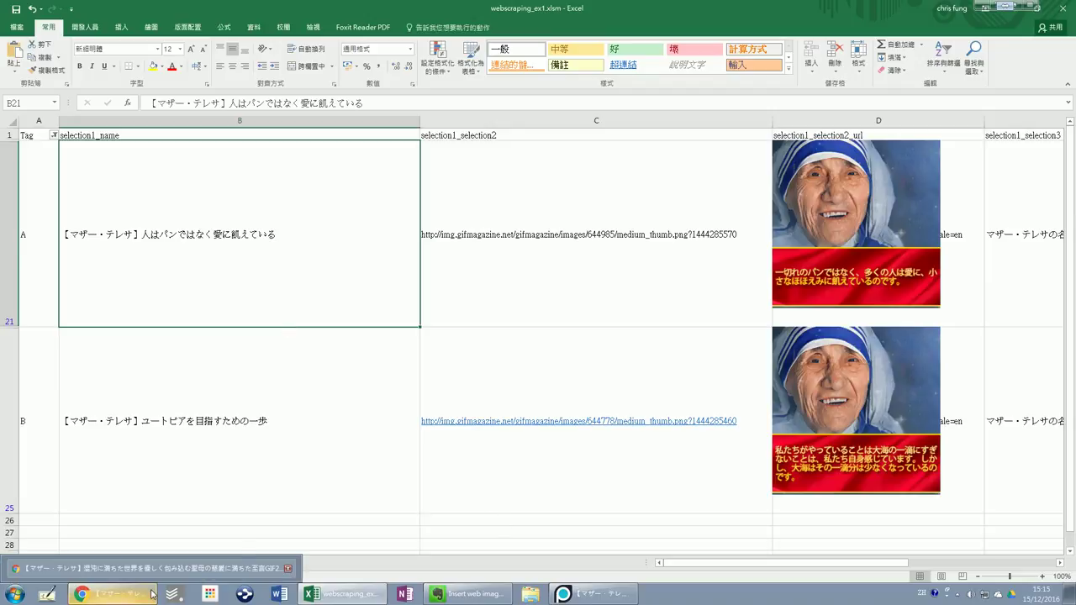
# Review the GIFMAGAZINE Mother Teresa quotes page in Chrome, then return to ParseHub's run details
pyautogui.click(151, 568)
pyautogui.scroll(-5, 182, 238)
pyautogui.scroll(-5, 177, 230)
pyautogui.scroll(-4, 163, 230)
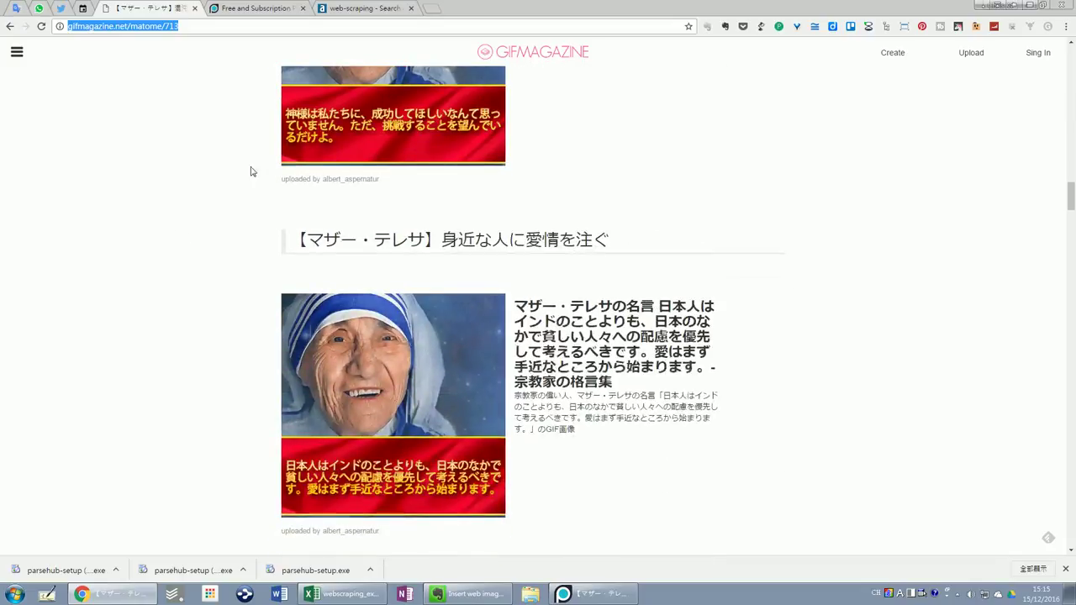
pyautogui.click(572, 593)
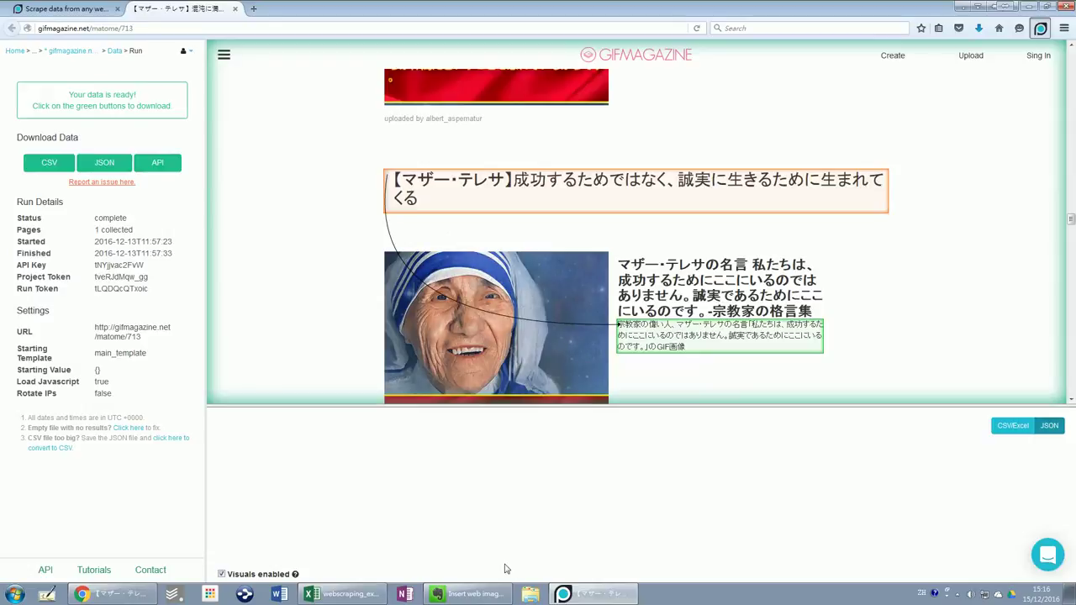